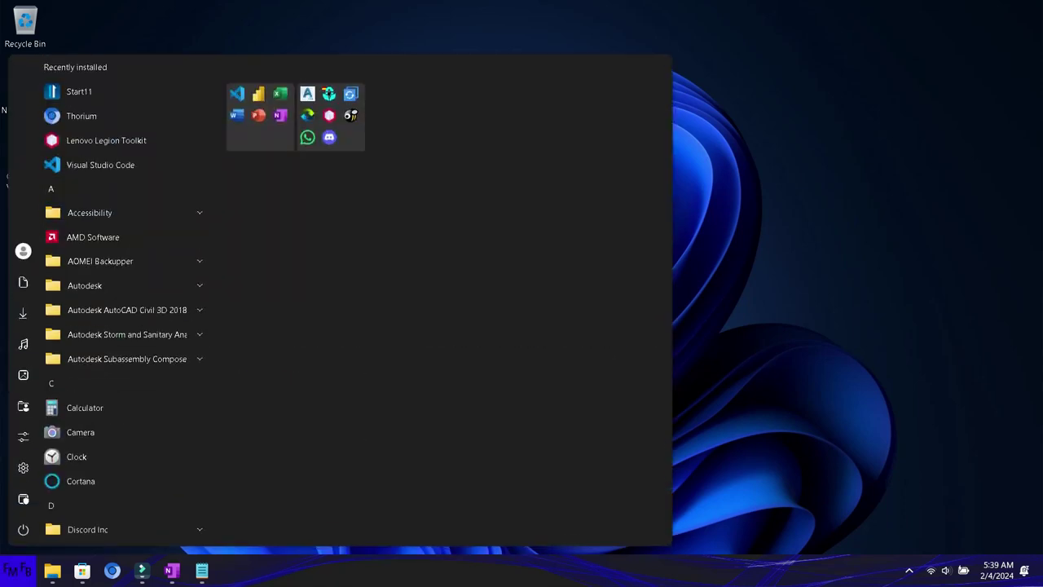
# - Launch Power BI Desktop, then Excel with a new blank workbook, from the Start menu
pyautogui.click(260, 116)
pyautogui.press('Escape')
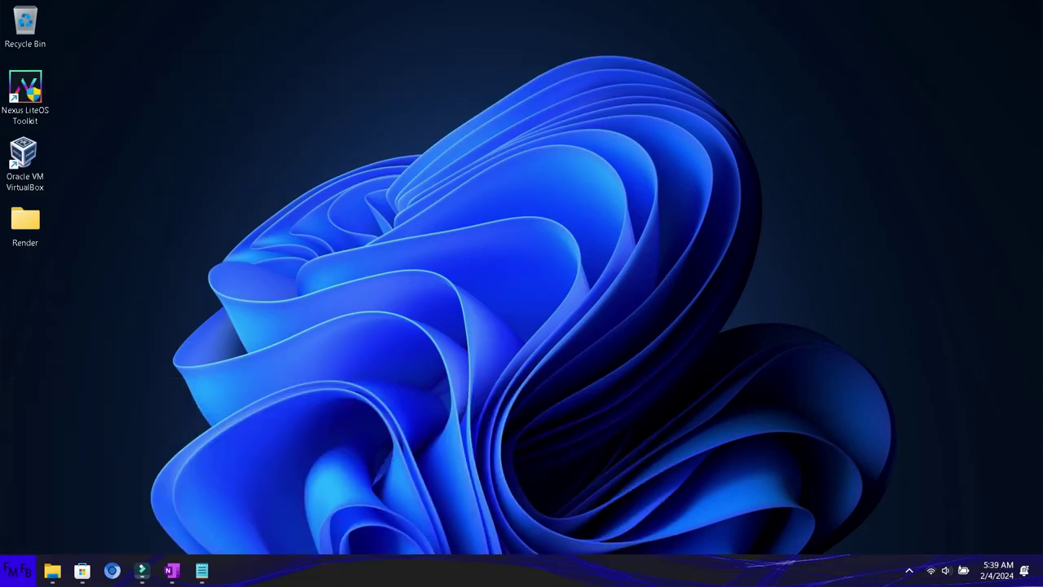
pyautogui.click(17, 570)
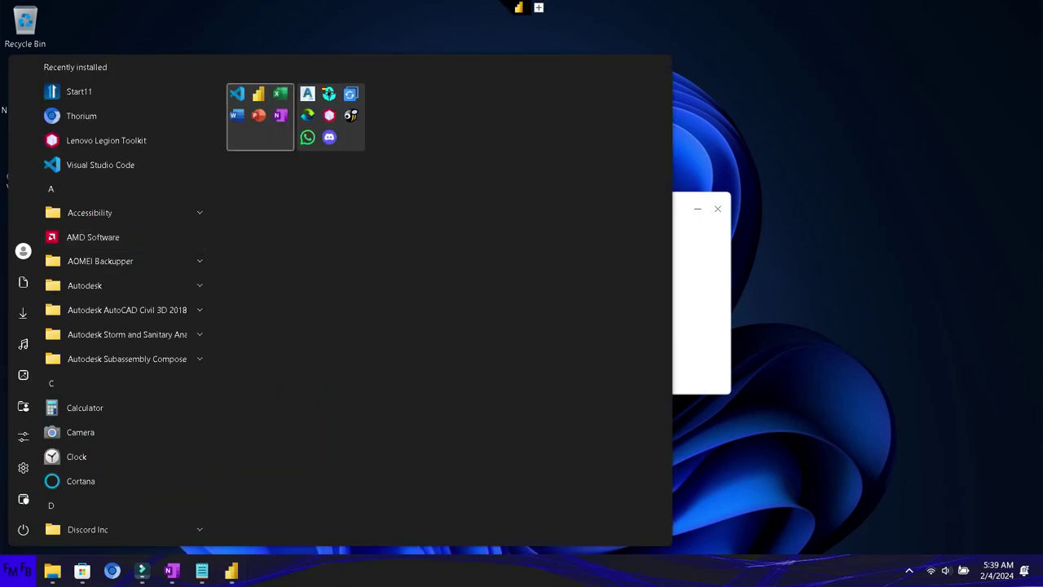
pyautogui.click(260, 116)
pyautogui.click(401, 208)
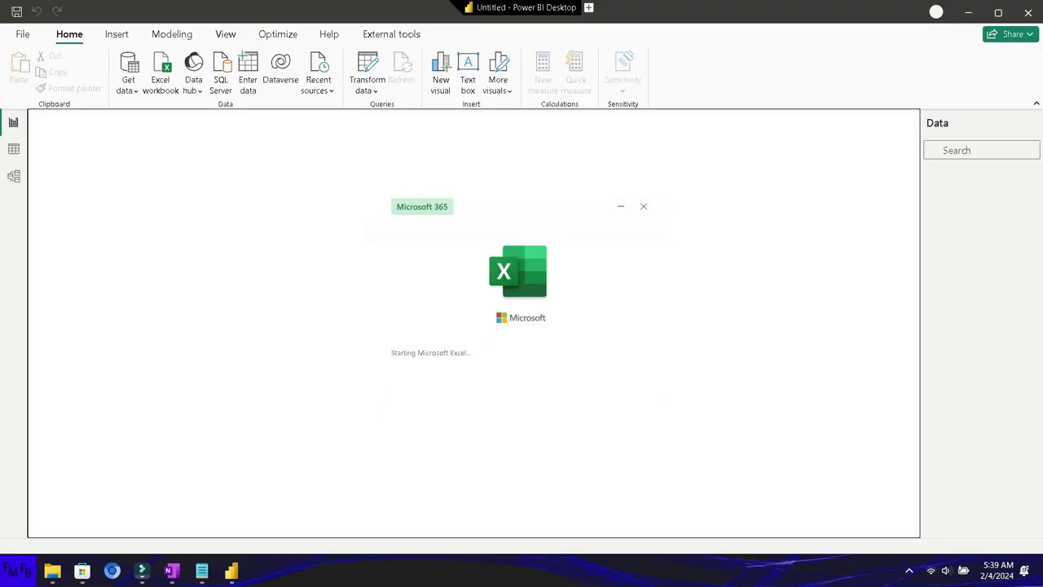
pyautogui.press('Return')
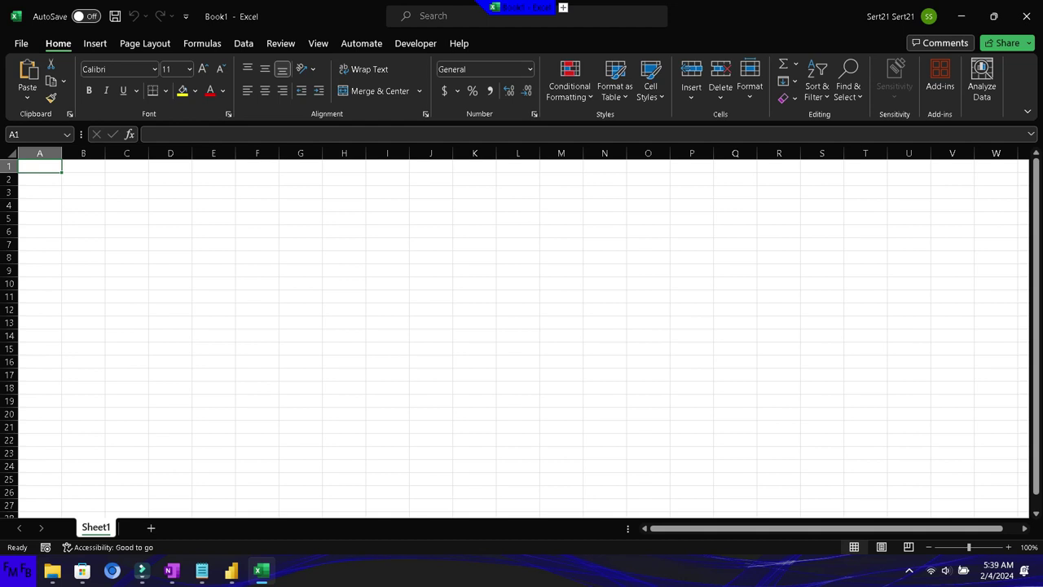
# - Enter the headers Country/País in A1 and Number/Numero in B1
pyautogui.write('Country')
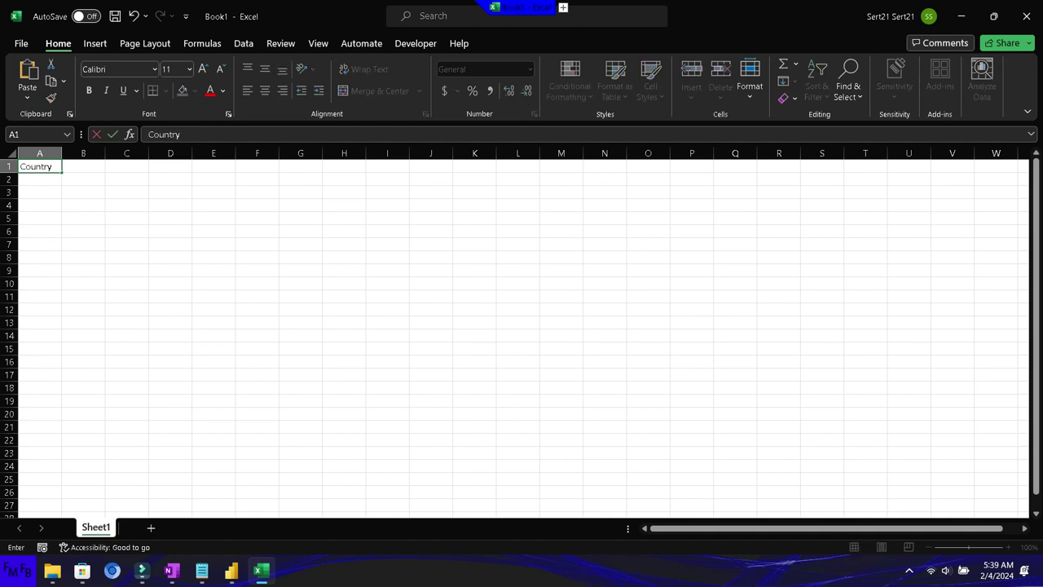
pyautogui.press('Tab')
pyautogui.hotkey('shift', 'Tab')
pyautogui.press('F2')
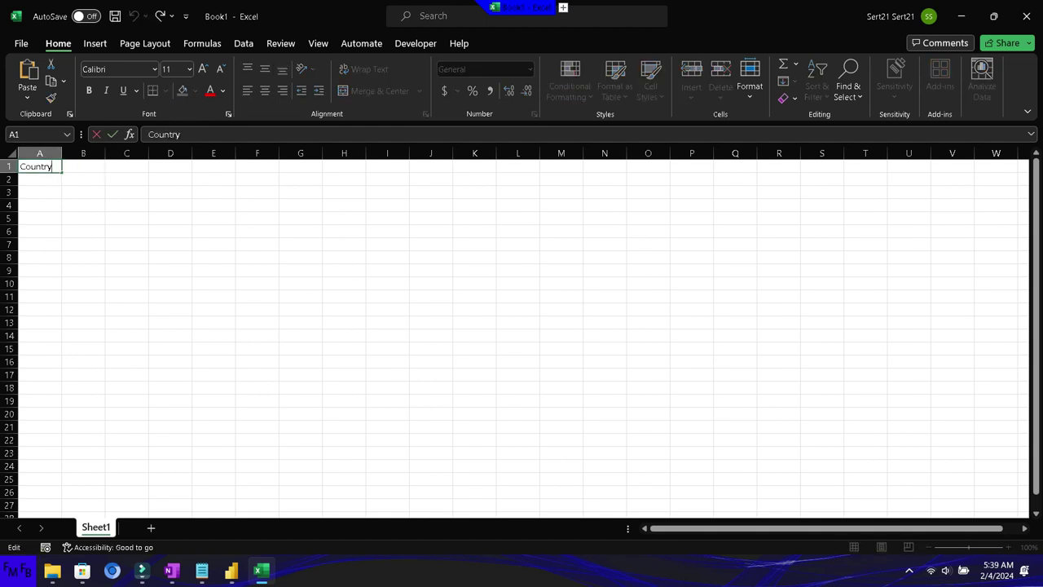
pyautogui.write('/País')
pyautogui.press('Tab')
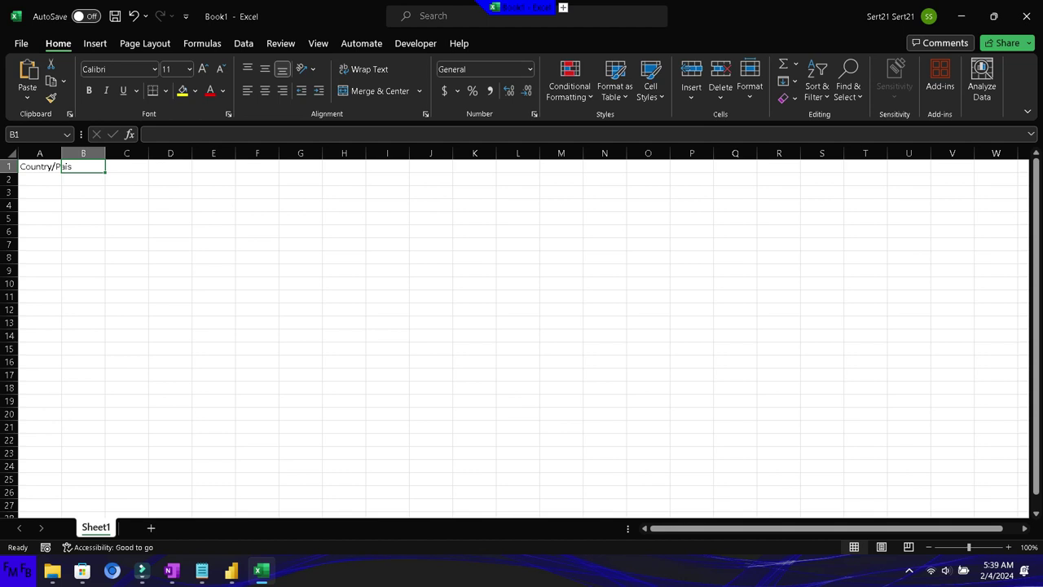
pyautogui.write('Number/Numero')
pyautogui.press('Return')
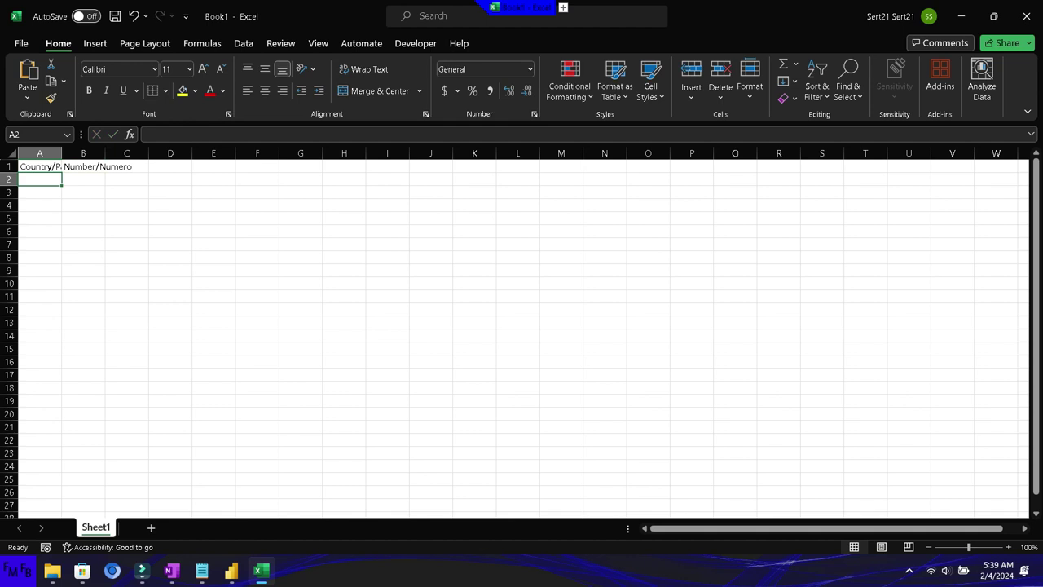
# - List Honduras, El Salvador, Nicaragua, Guatemala, Costa Rica, Panama and Mexico down column A
pyautogui.write('Honduras')
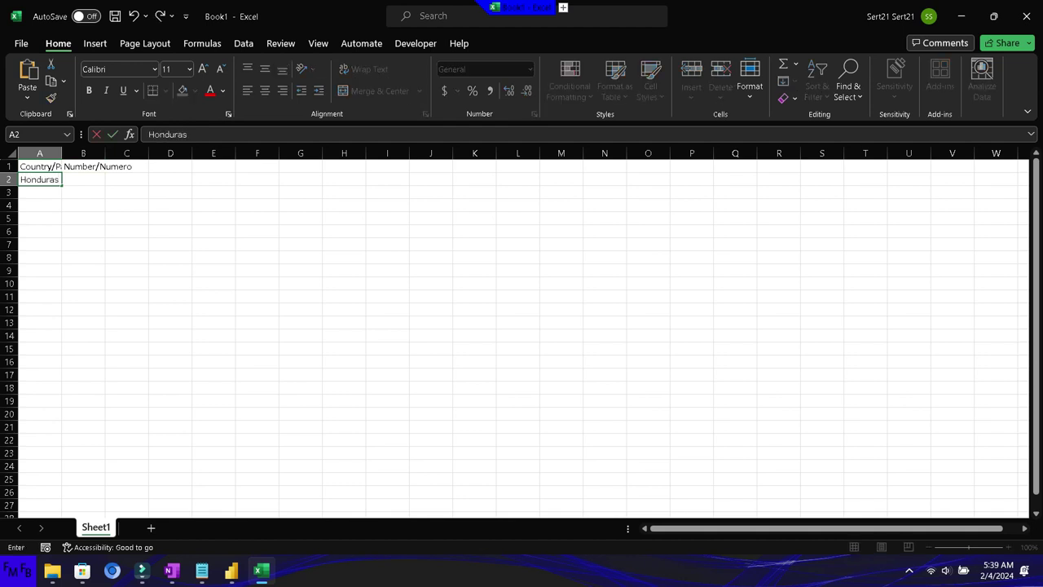
pyautogui.press('Return')
pyautogui.write('El Salvador')
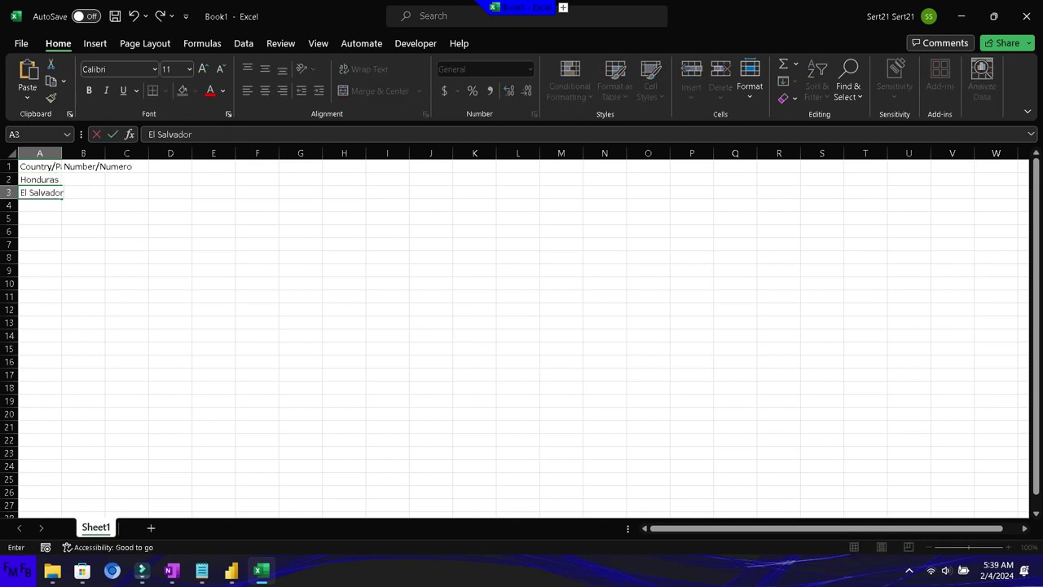
pyautogui.press('Return')
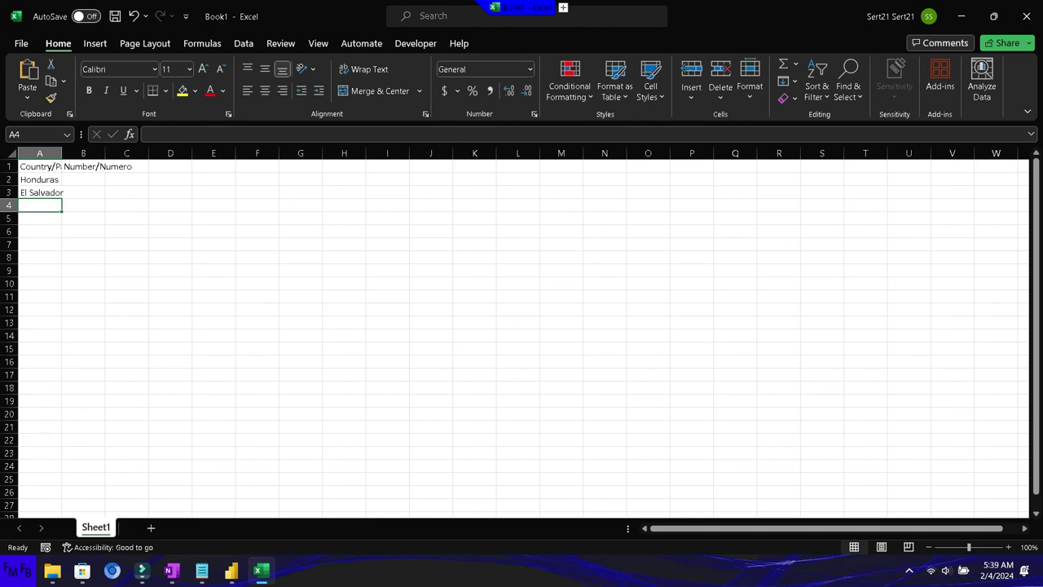
pyautogui.write('Nicaragua')
pyautogui.press('Return')
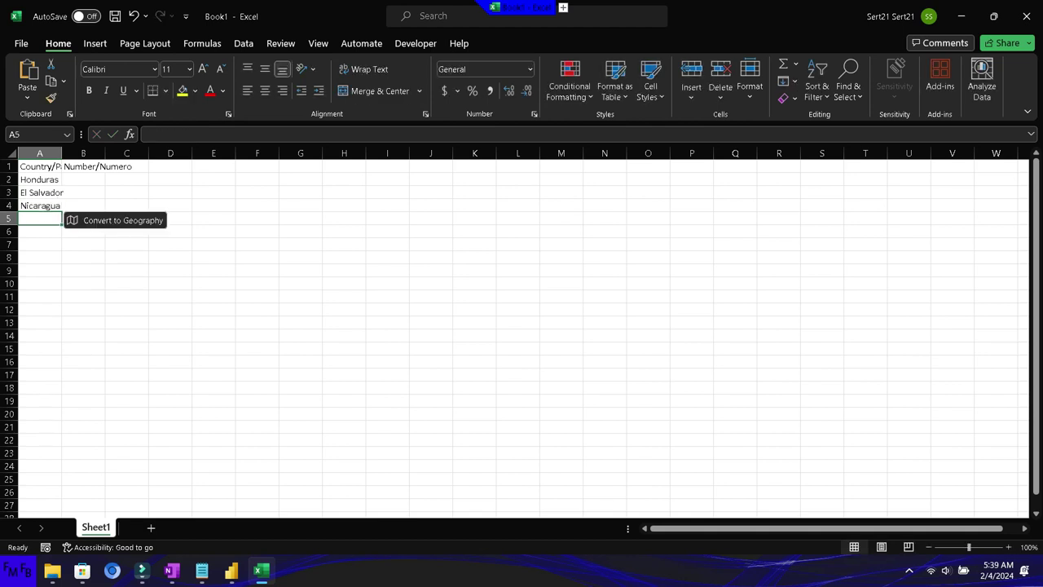
pyautogui.write('Guatemala')
pyautogui.press('Return')
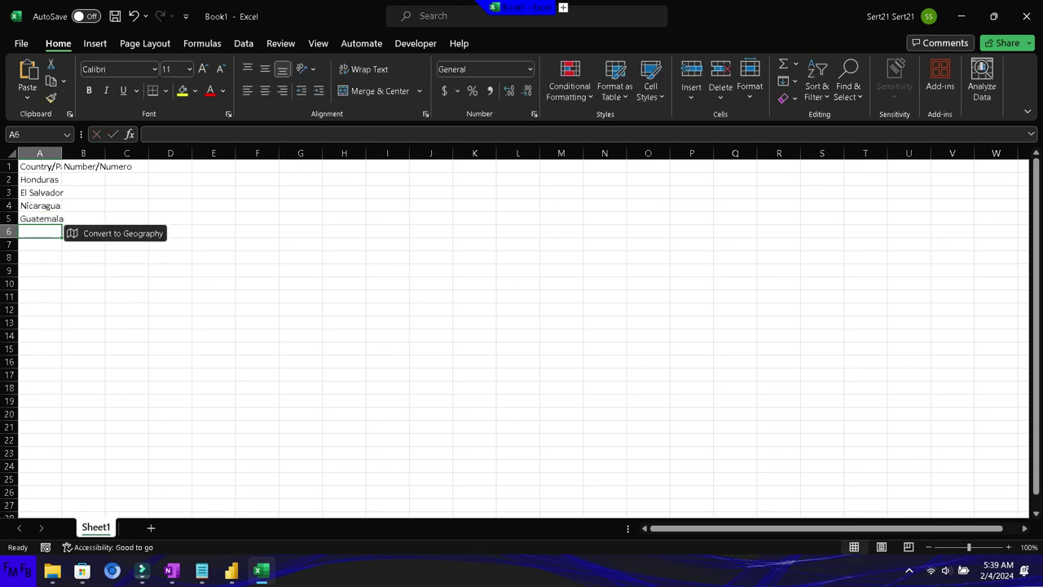
pyautogui.write('Costa Rica')
pyautogui.press('Return')
pyautogui.write('Panama')
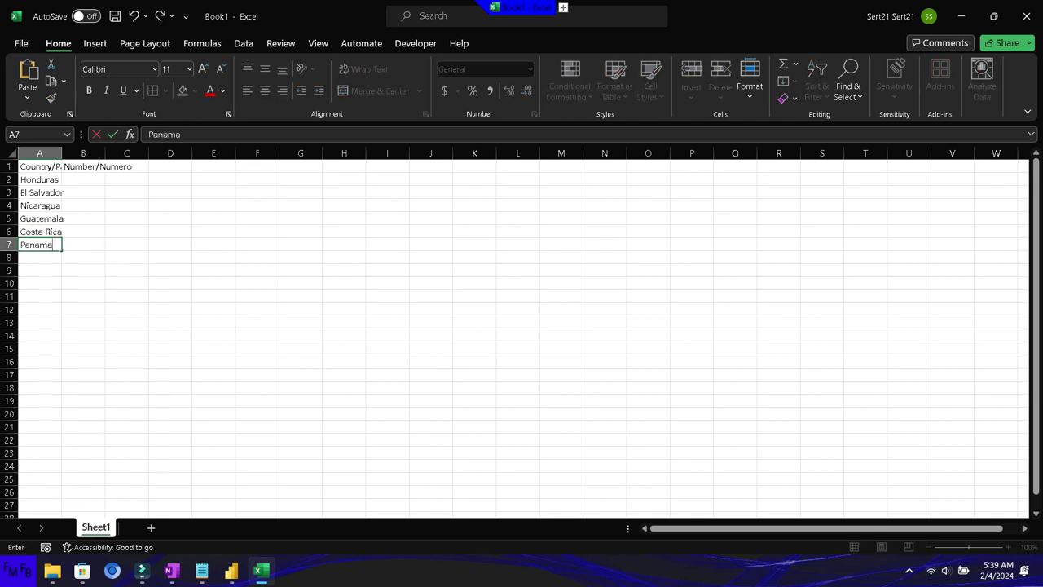
pyautogui.press('Return')
pyautogui.write('Ma')
pyautogui.write('a')
pyautogui.press('BackSpace')
pyautogui.press('BackSpace')
pyautogui.write('Mexico')
pyautogui.press('Return')
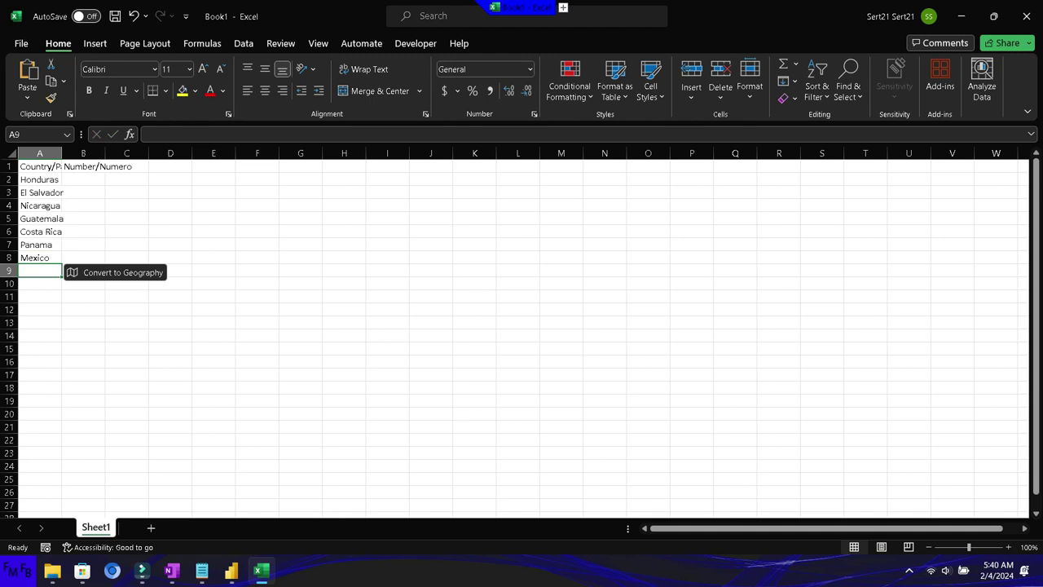
# - Continue the country list with Uruguay, Argentina, Ecuador, Colombia and Brazil
pyautogui.write('Uruguay')
pyautogui.press('Return')
pyautogui.write('Argentina')
pyautogui.hotkey('ctrl', 'Return')
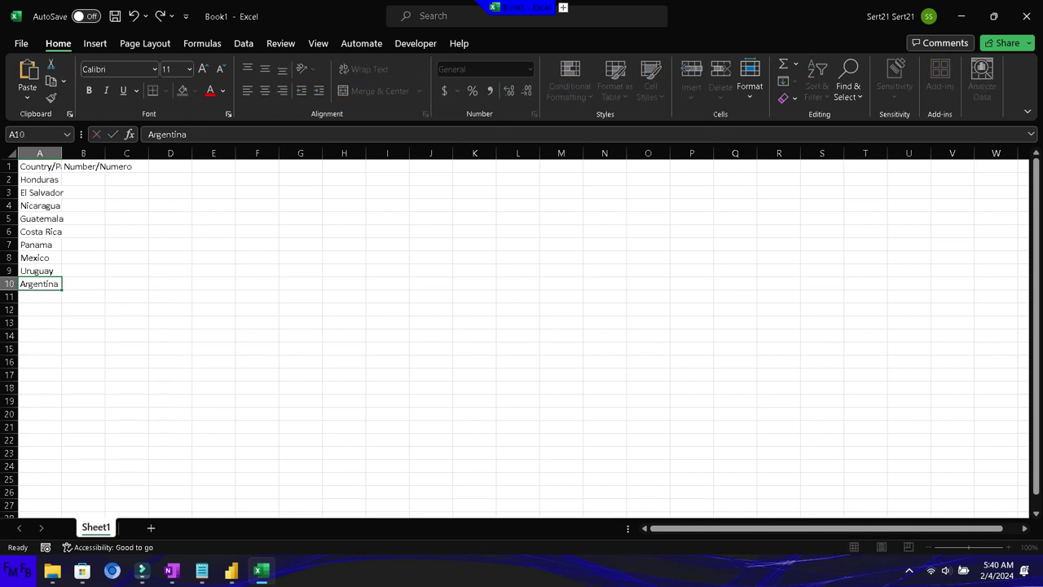
pyautogui.press('Return')
pyautogui.write('Ecuado')
pyautogui.press('Return')
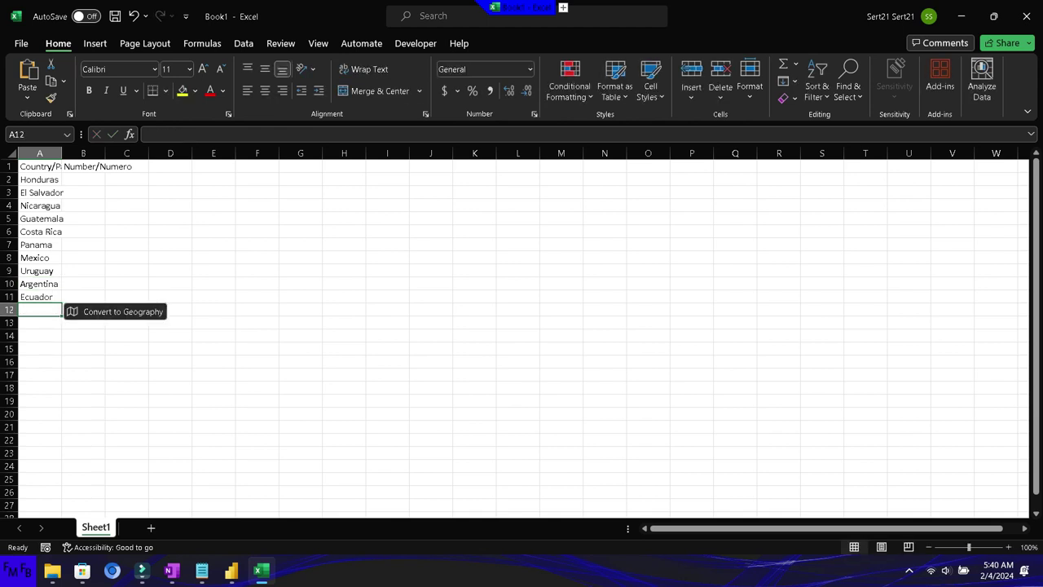
pyautogui.write('Colombia')
pyautogui.press('Return')
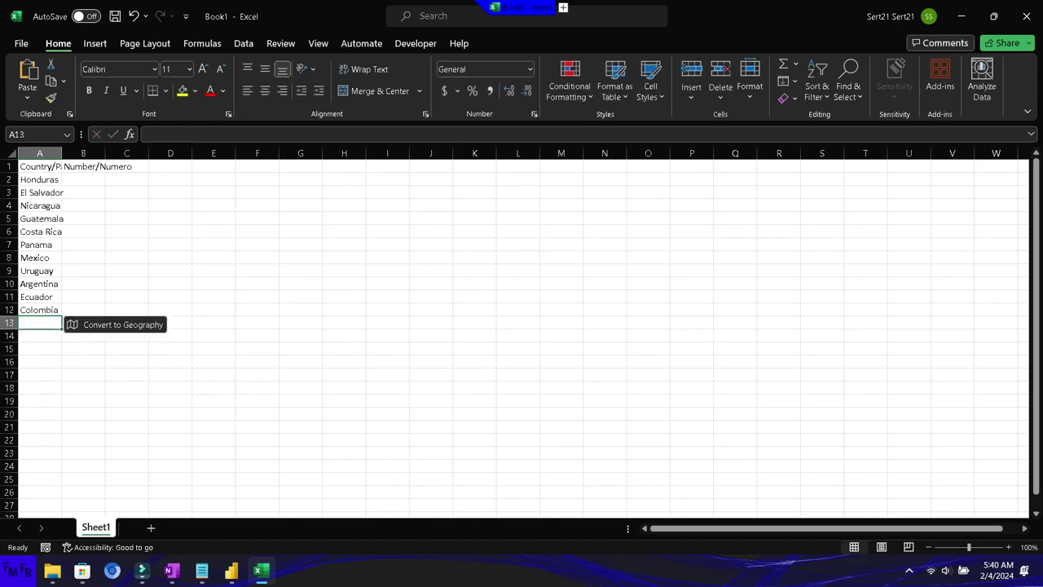
pyautogui.write('Brazil')
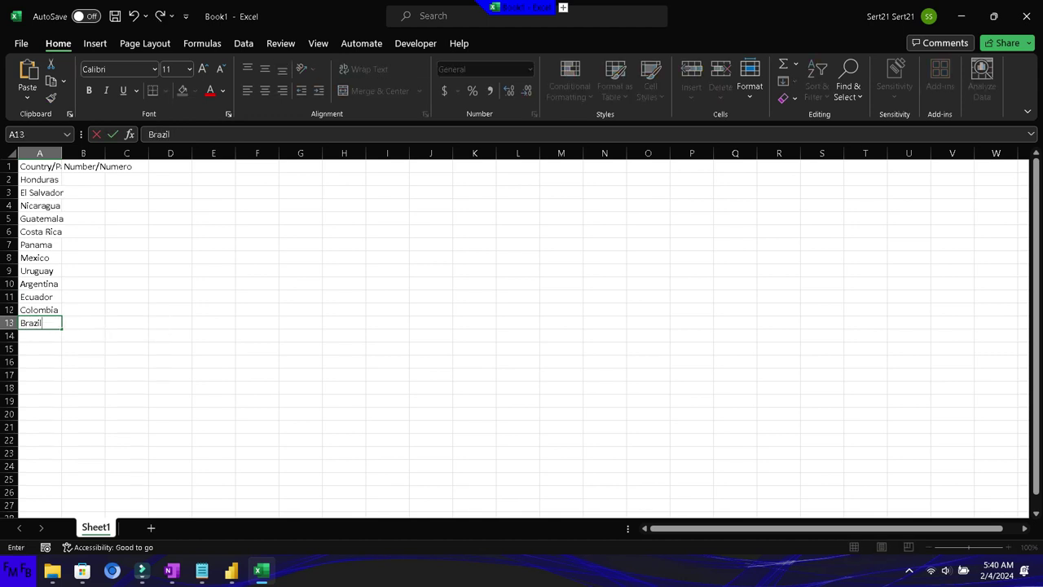
pyautogui.hotkey('ctrl', 'Return')
# - Enter numbers 100, 200, 1000, 500, 800, 900 for Honduras through Panama in column B
pyautogui.hotkey('ctrl', 'shift', 'Up')
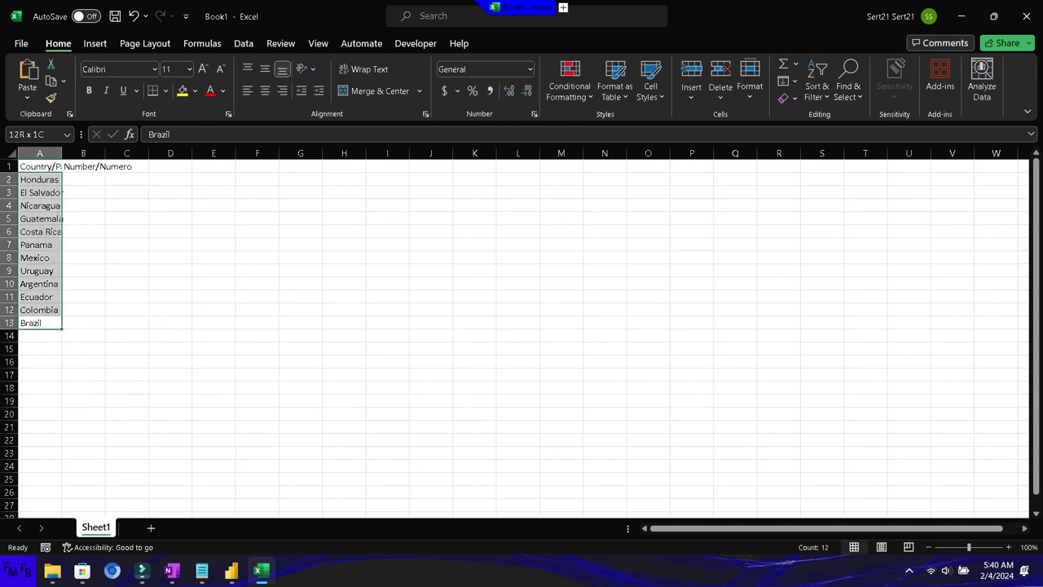
pyautogui.press('Right')
pyautogui.hotkey('ctrl', 'Up')
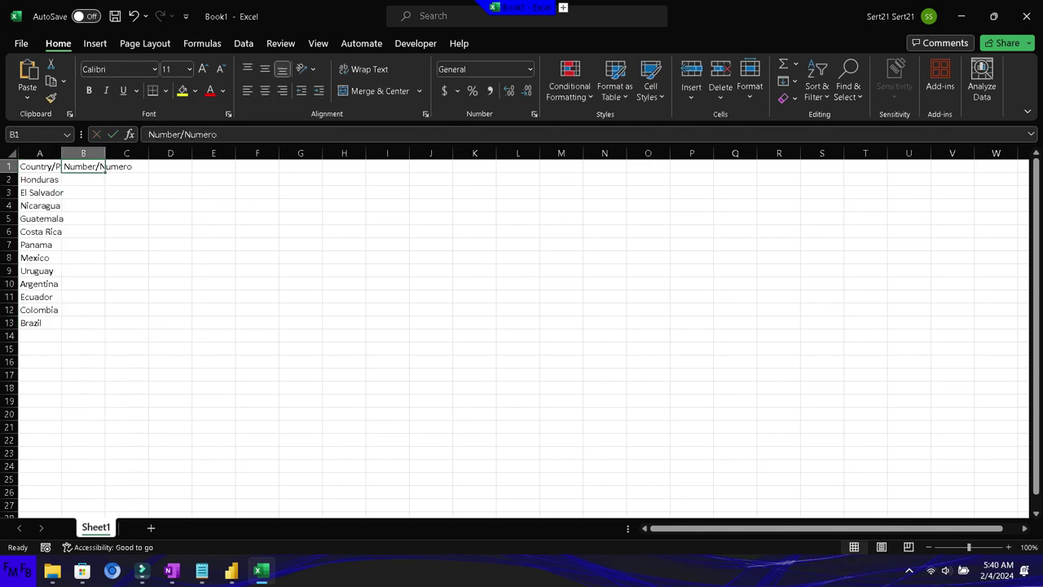
pyautogui.click(83, 179)
pyautogui.write('100')
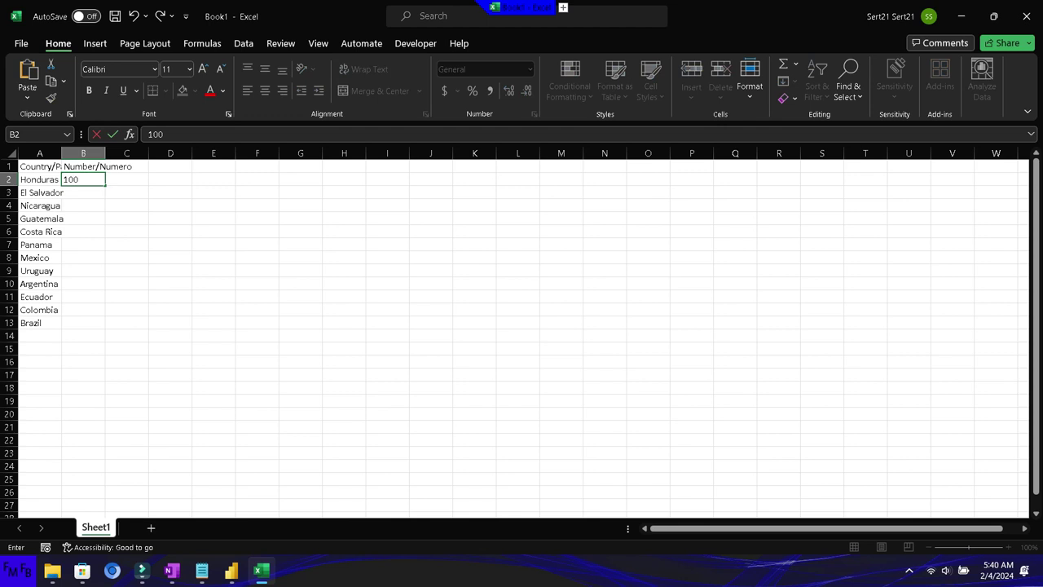
pyautogui.press('Return')
pyautogui.write('2')
pyautogui.press('Return')
pyautogui.write('1000')
pyautogui.press('Return')
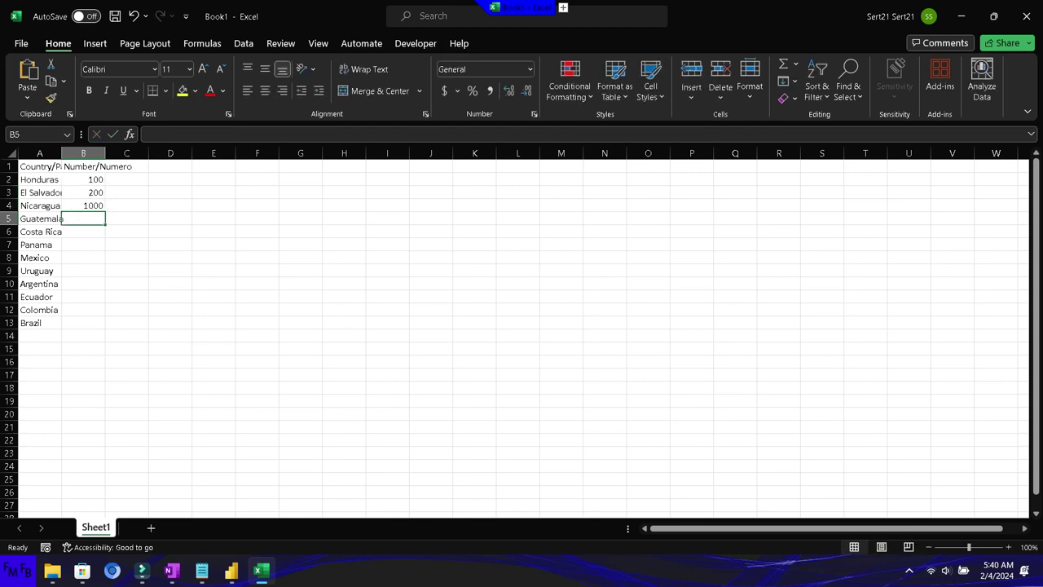
pyautogui.write('500')
pyautogui.press('Return')
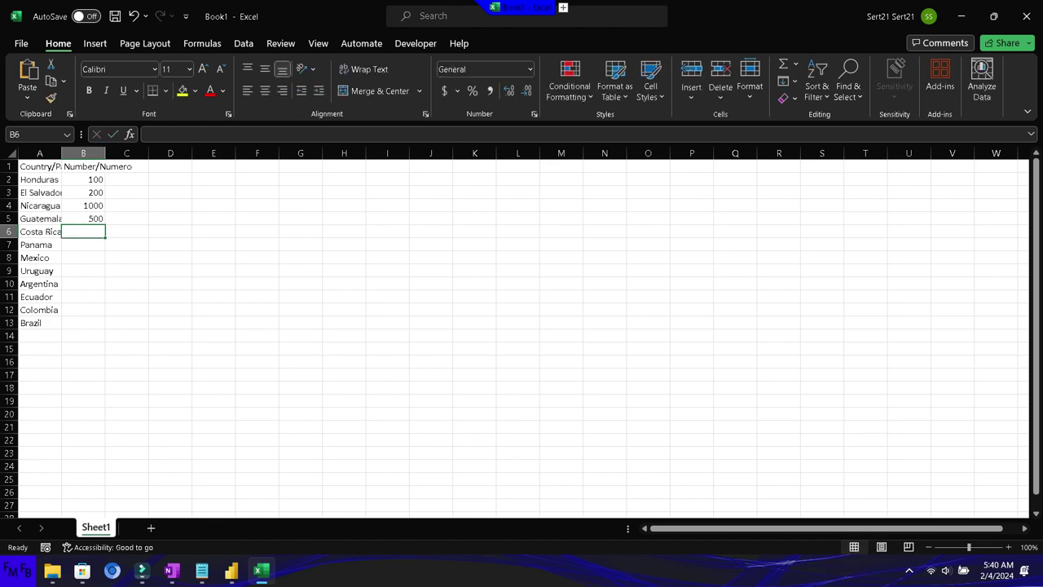
pyautogui.write('800')
pyautogui.press('Return')
pyautogui.write('900')
pyautogui.press('Return')
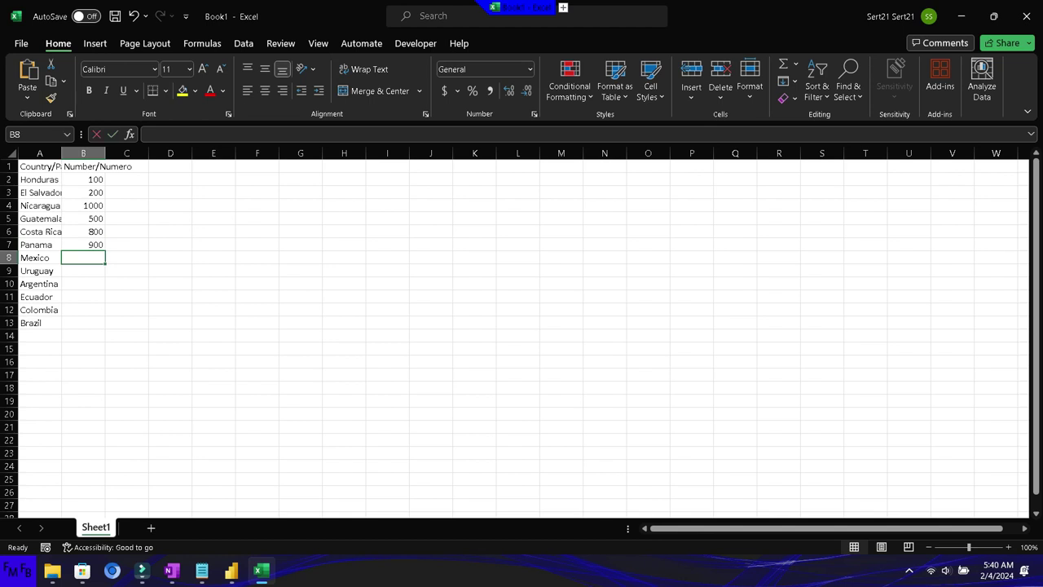
# - Enter 1600, 1900, 1500, 300, 400, 800 for Mexico through Brazil in column B
pyautogui.write('1600')
pyautogui.press('Return')
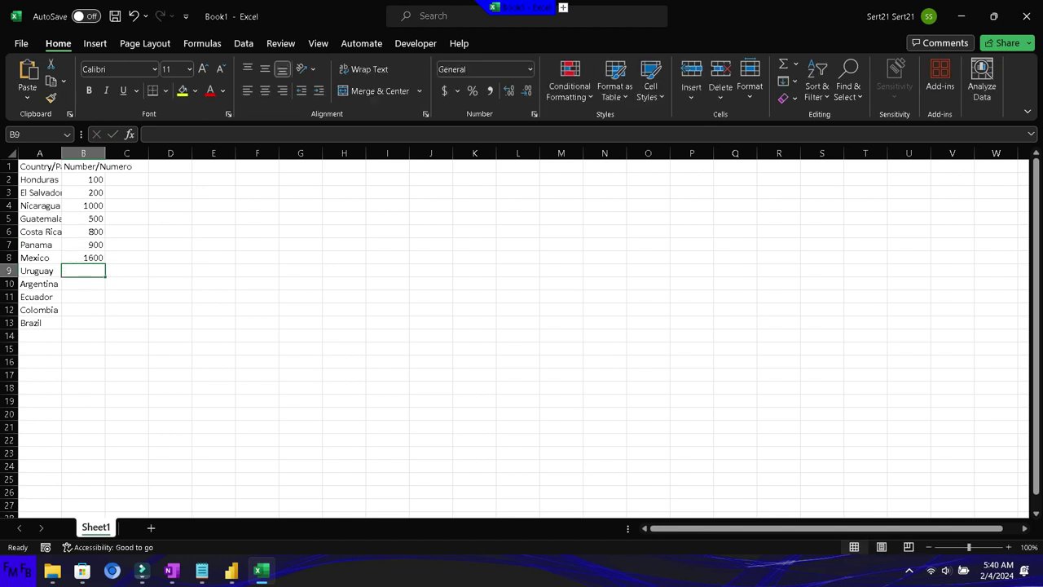
pyautogui.write('168')
pyautogui.press('BackSpace')
pyautogui.press('BackSpace')
pyautogui.write('900')
pyautogui.press('Return')
pyautogui.write('1500')
pyautogui.press('Return')
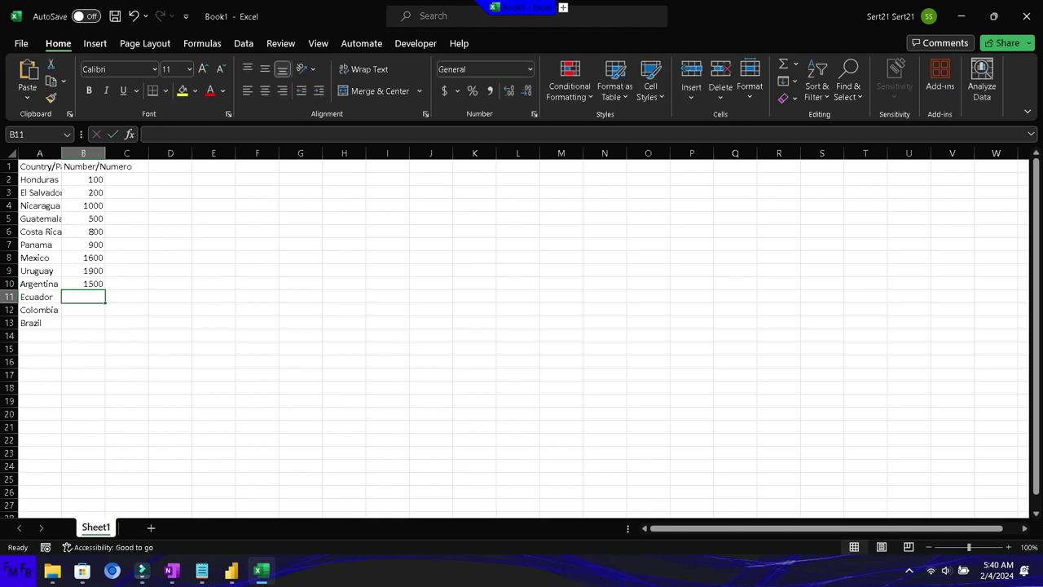
pyautogui.write('300')
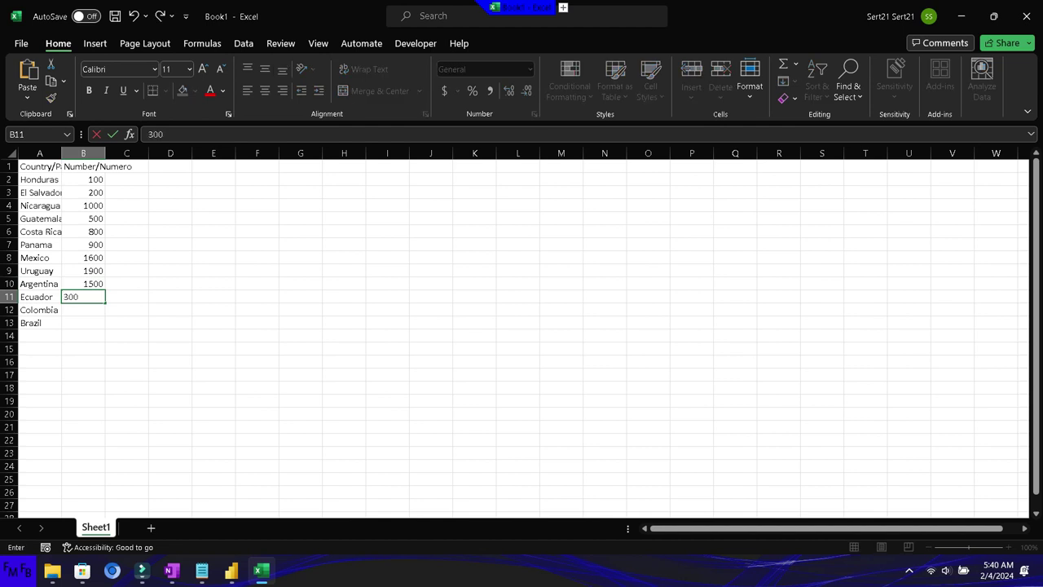
pyautogui.press('Return')
pyautogui.write('400')
pyautogui.press('Return')
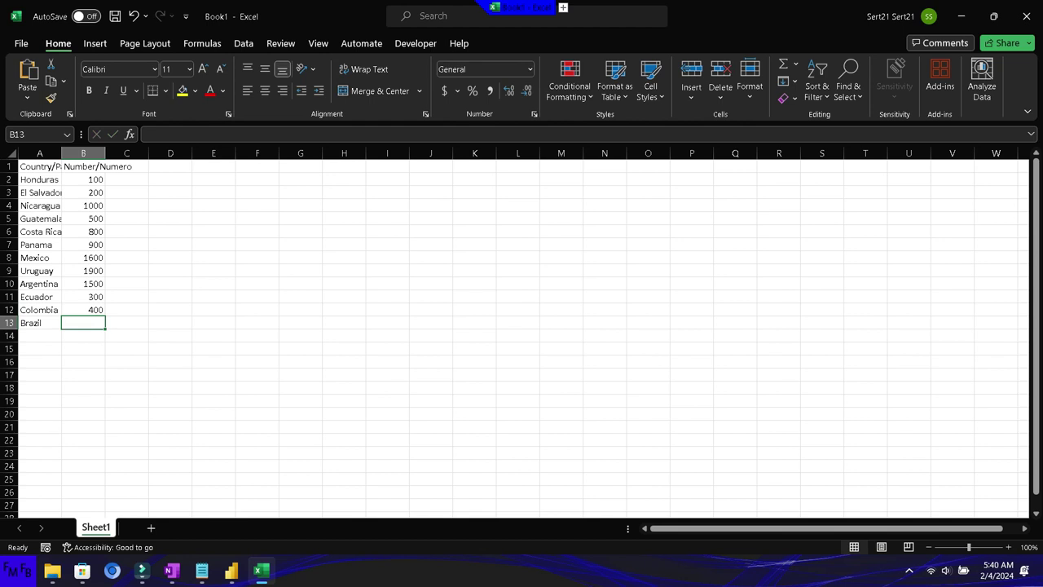
pyautogui.write('800')
pyautogui.press('Return')
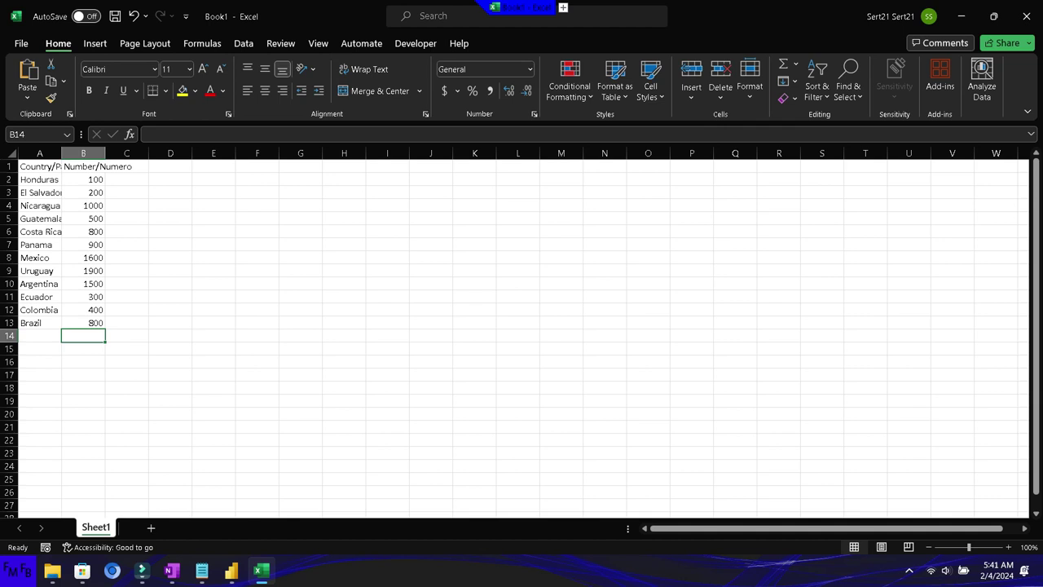
# - Save the workbook over D:\Prueba\Trial.xlsx, confirming the replacement
pyautogui.click(21, 43)
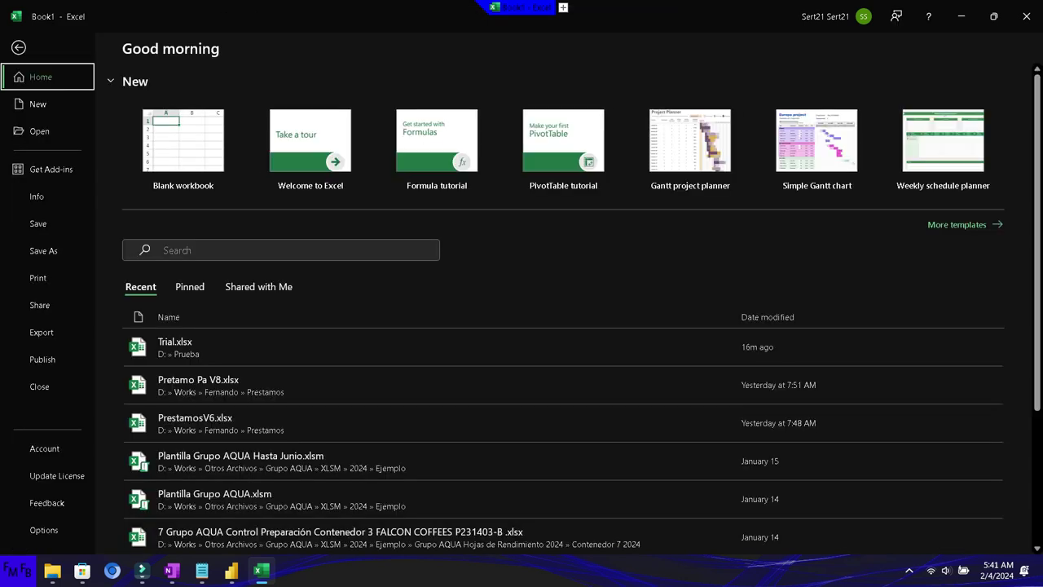
pyautogui.click(43, 251)
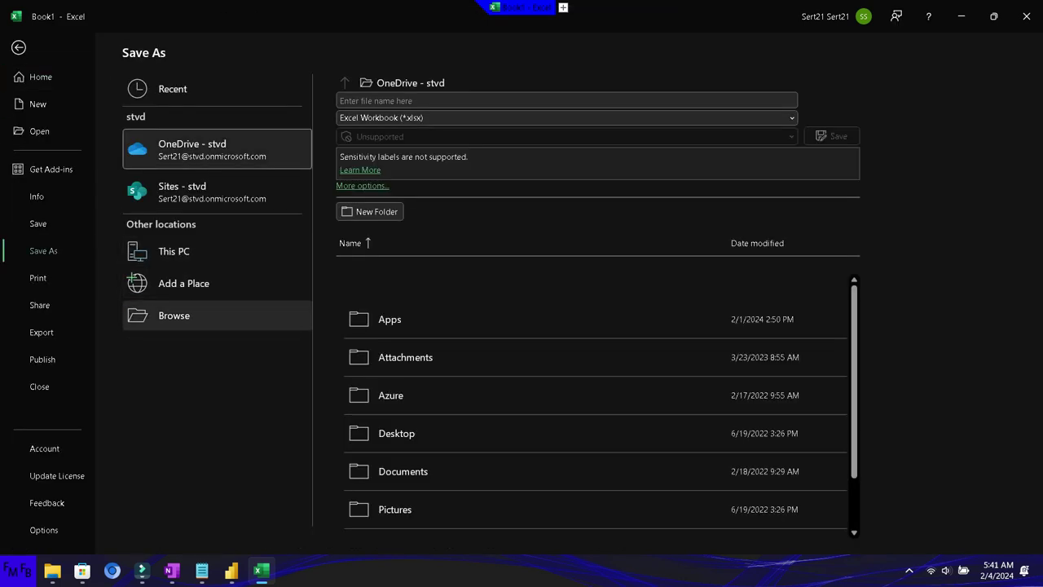
pyautogui.click(174, 315)
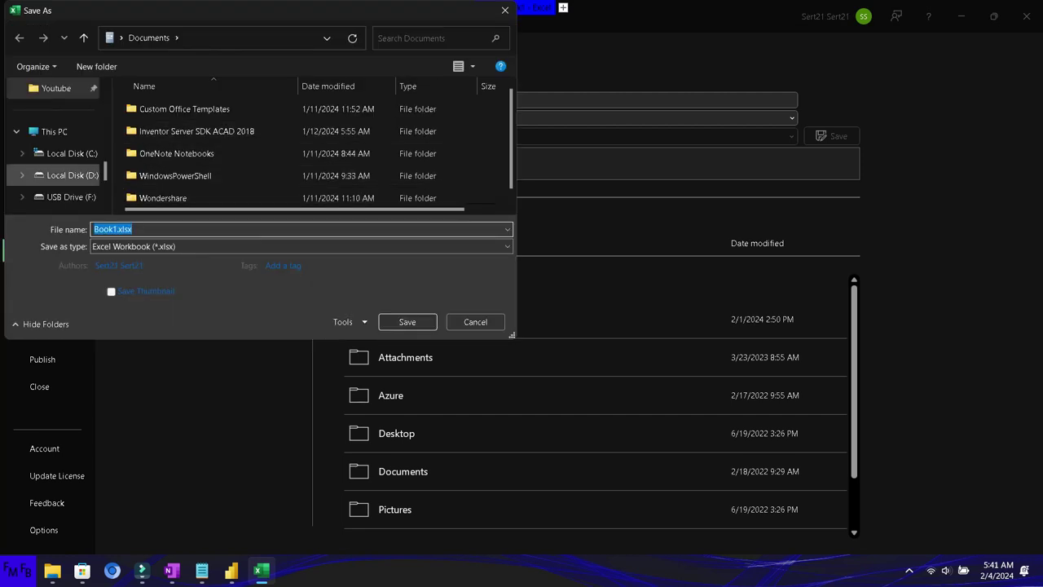
pyautogui.click(71, 175)
pyautogui.scroll(-5, 244, 155)
pyautogui.doubleClick(203, 128)
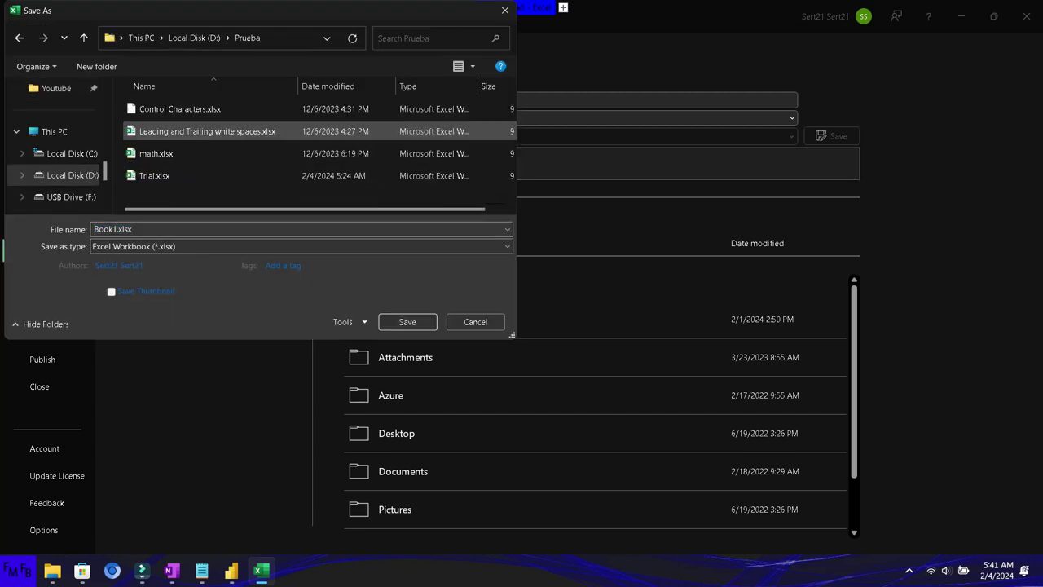
pyautogui.doubleClick(155, 175)
pyautogui.press('Left')
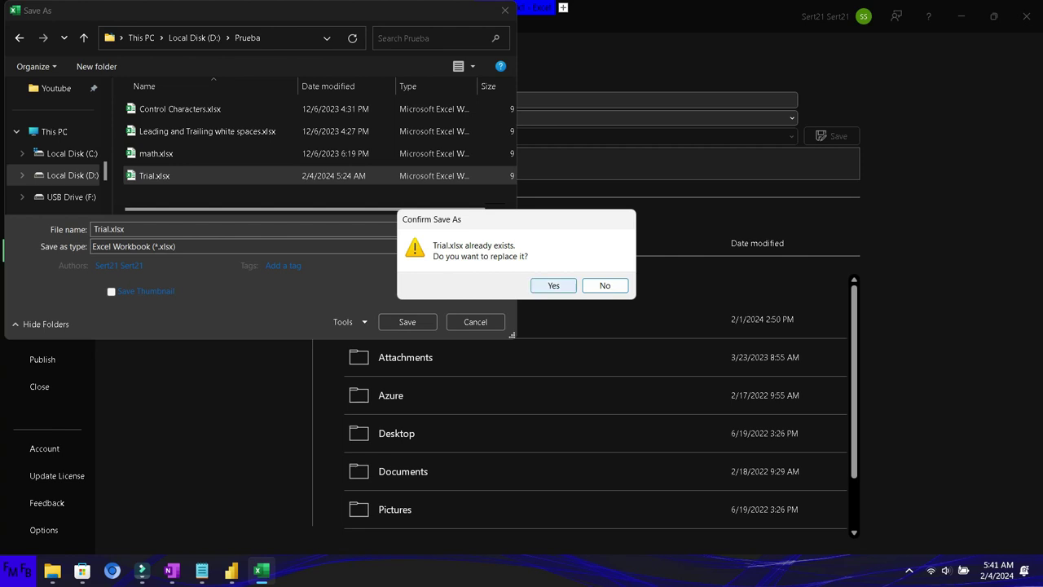
pyautogui.press('Return')
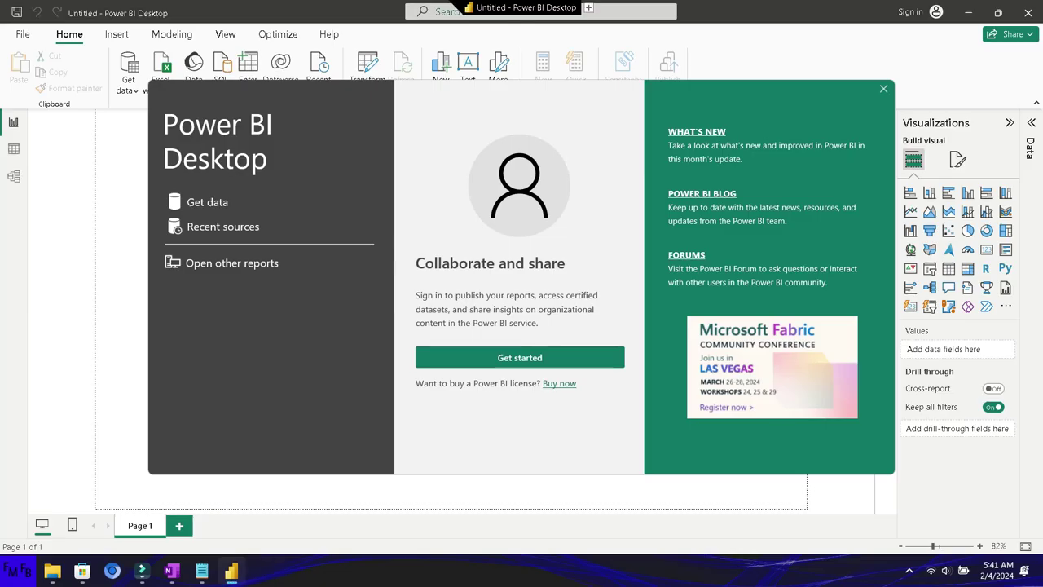
# - Import Sheet1 from the Trial.xlsx Excel workbook and load it into the report
pyautogui.press('Escape')
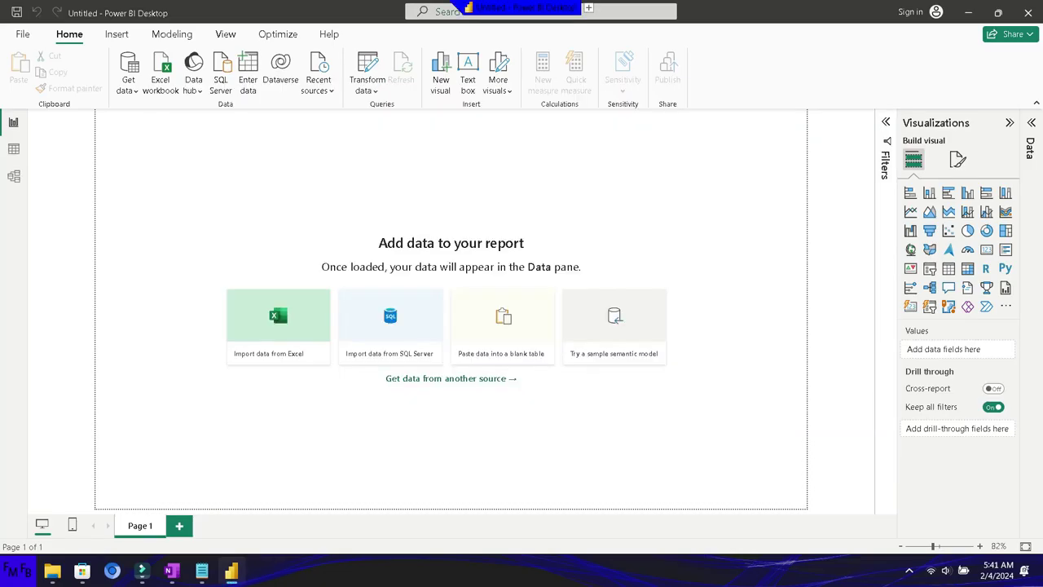
pyautogui.click(128, 81)
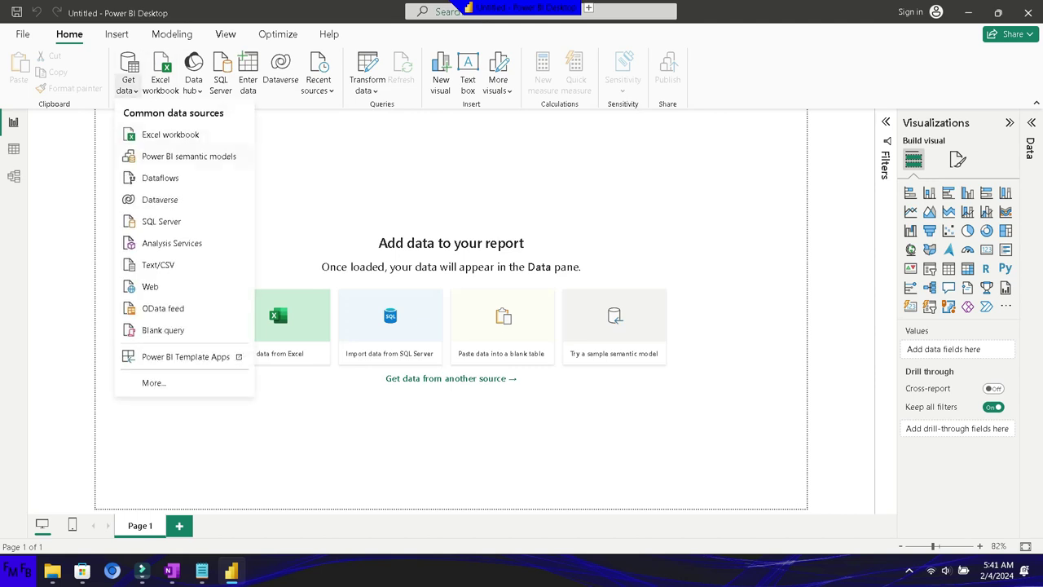
pyautogui.click(154, 134)
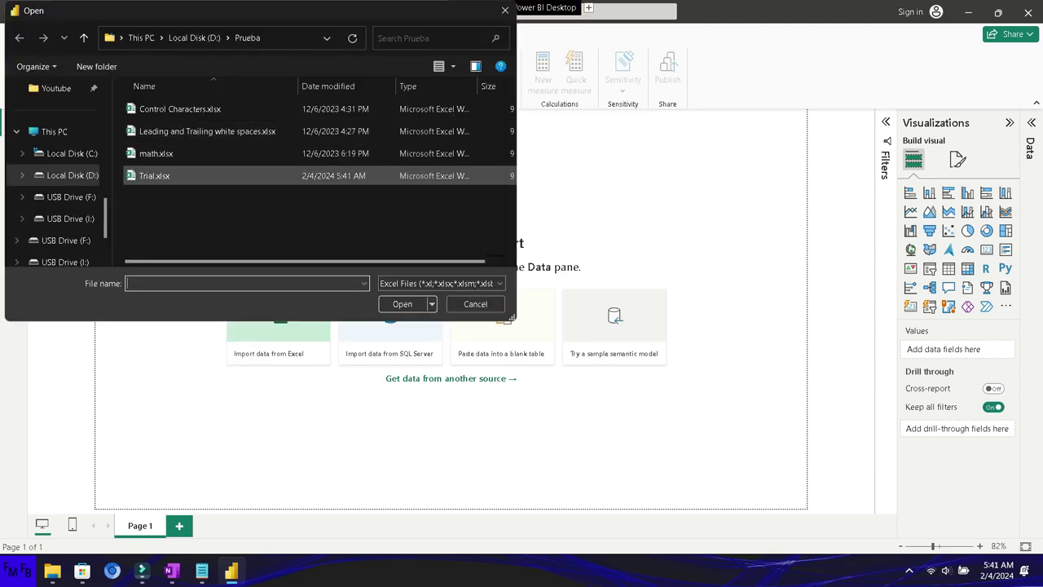
pyautogui.press('Escape')
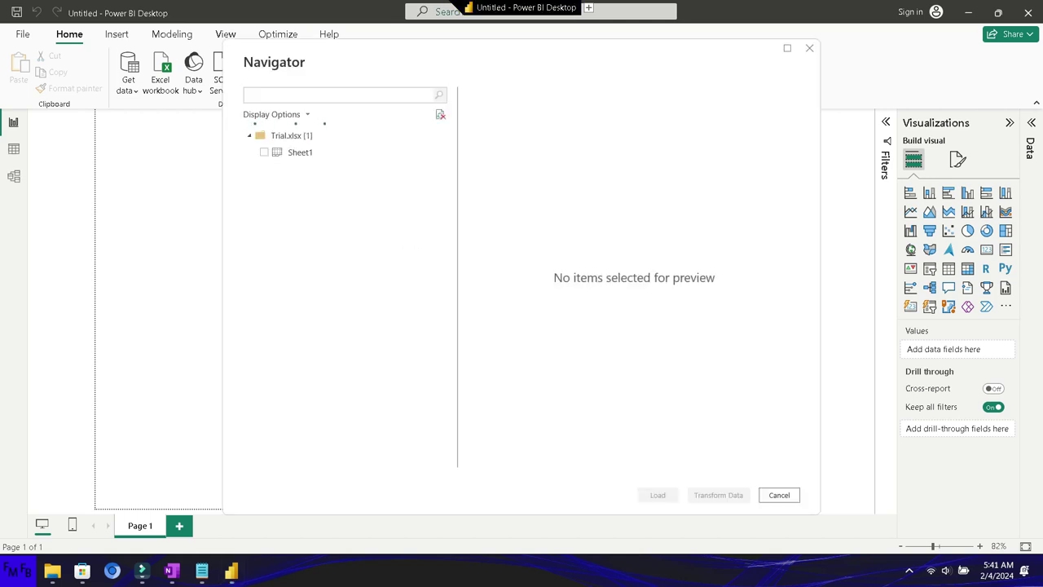
pyautogui.click(263, 153)
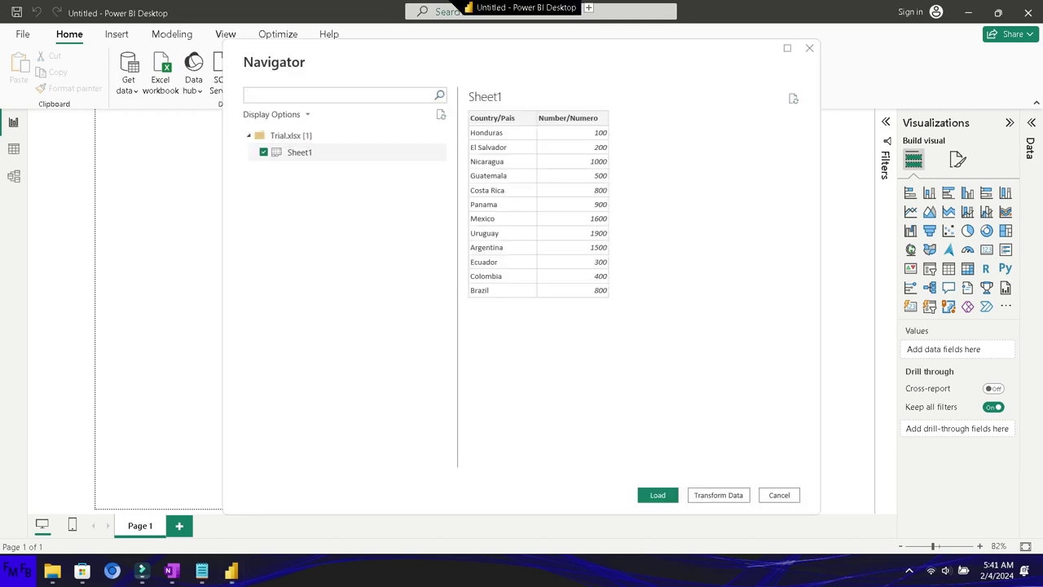
pyautogui.click(658, 494)
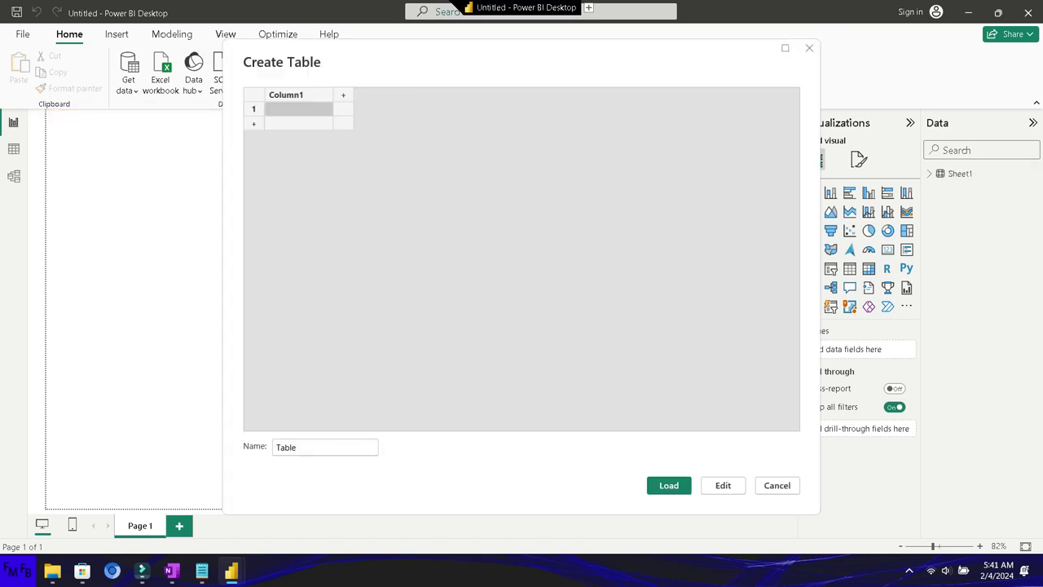
# - Name the new entered-data table Measures and load it
pyautogui.write('Measures')
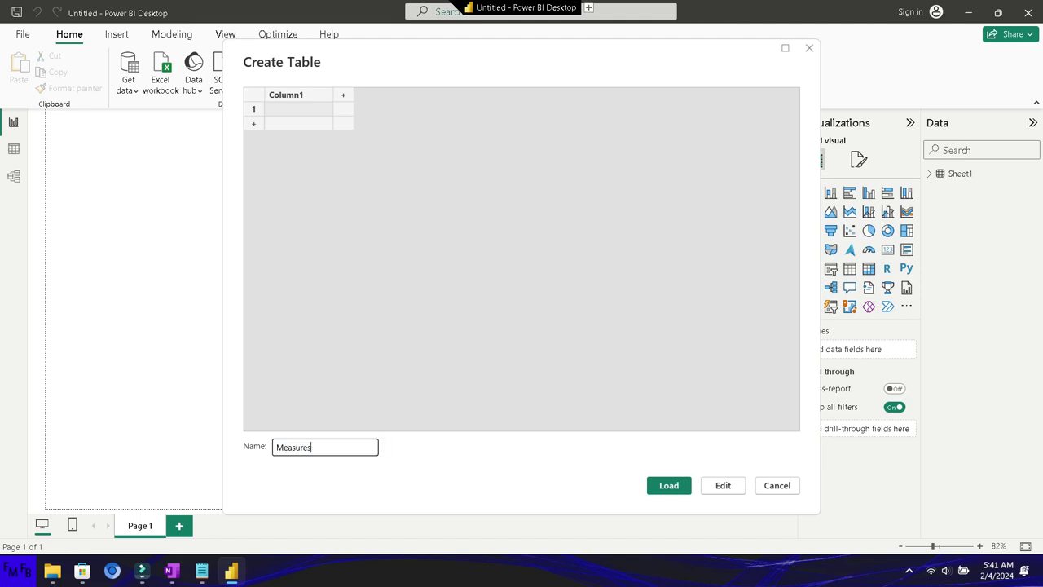
pyautogui.press('Return')
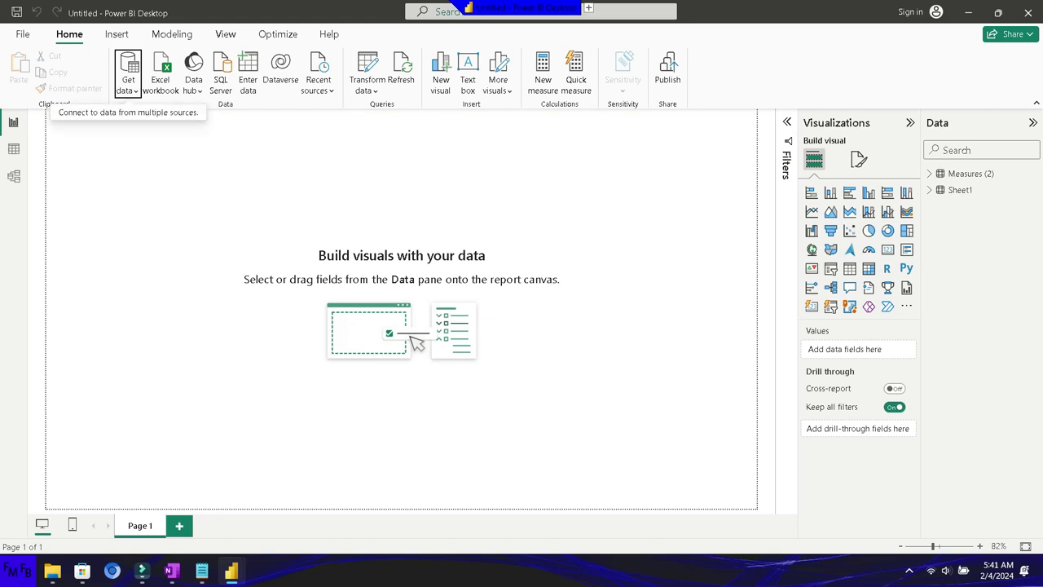
# - Add measure Rank = RANKX('Sheet1', AVERAGE(Sheet1[Number/Numero]),,ASC) to Measures (2)
pyautogui.rightClick(950, 173)
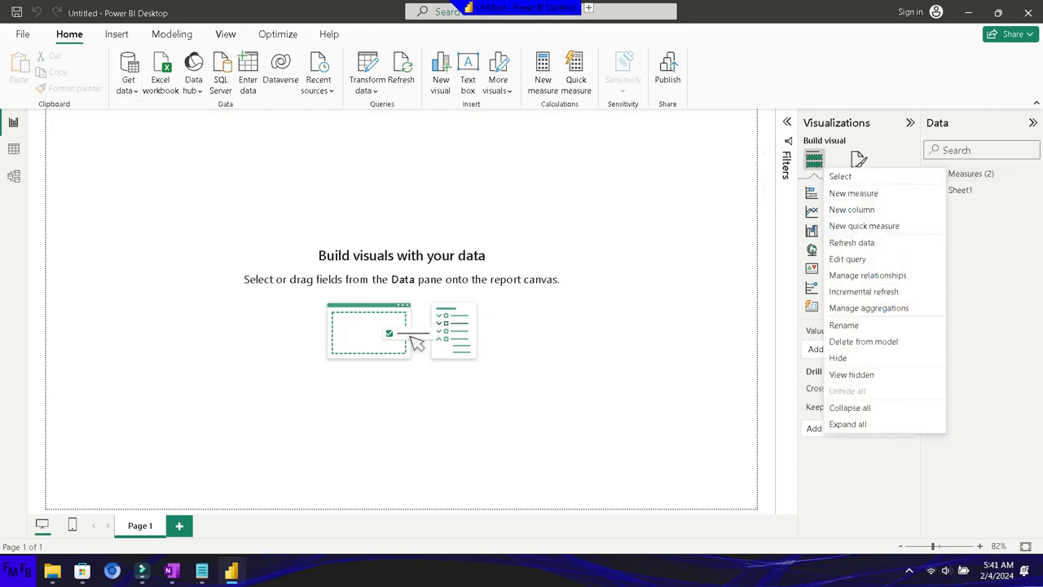
pyautogui.click(906, 193)
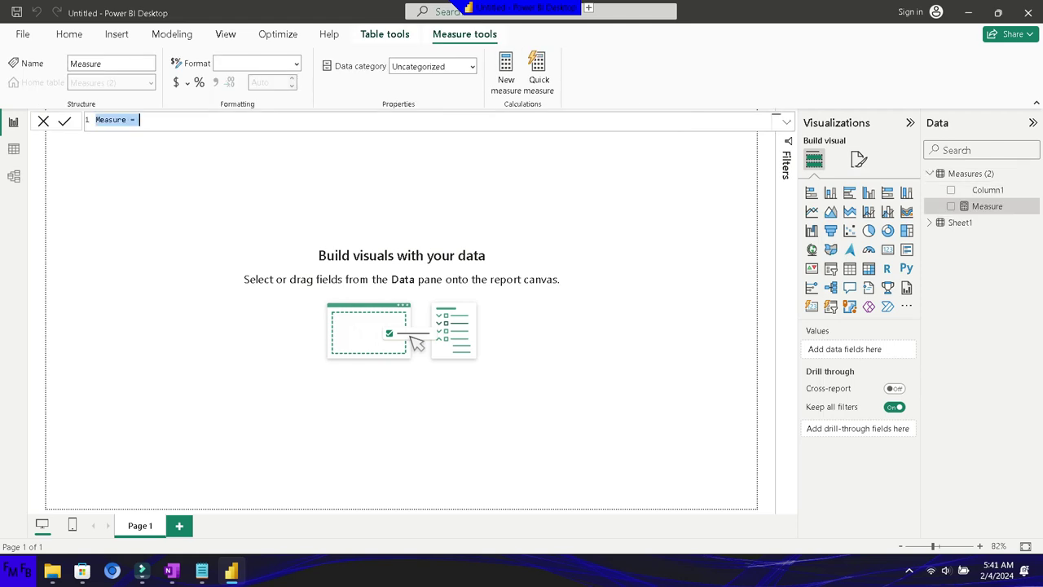
pyautogui.write('Rank = Rankx')
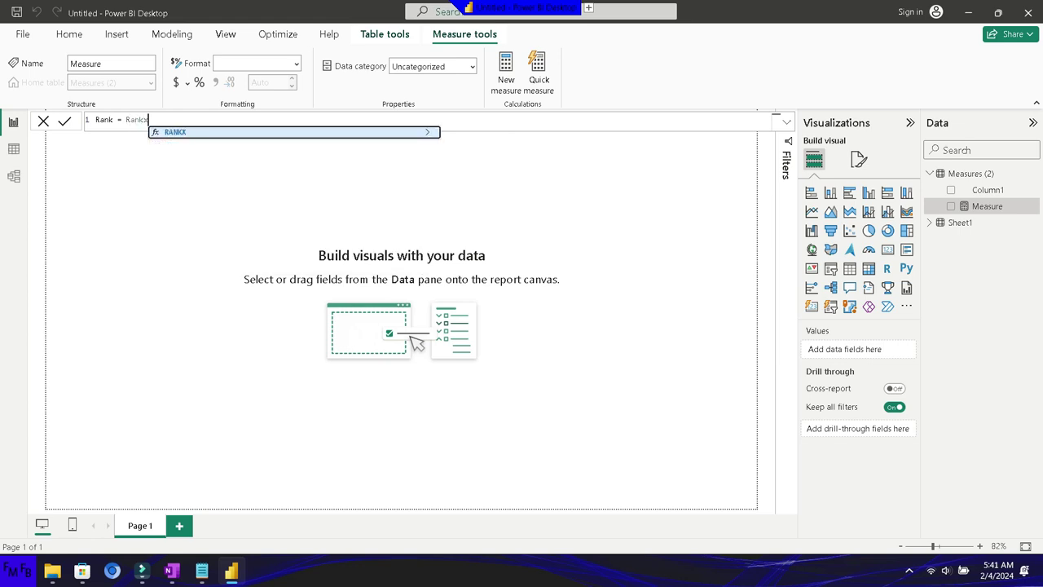
pyautogui.write('(')
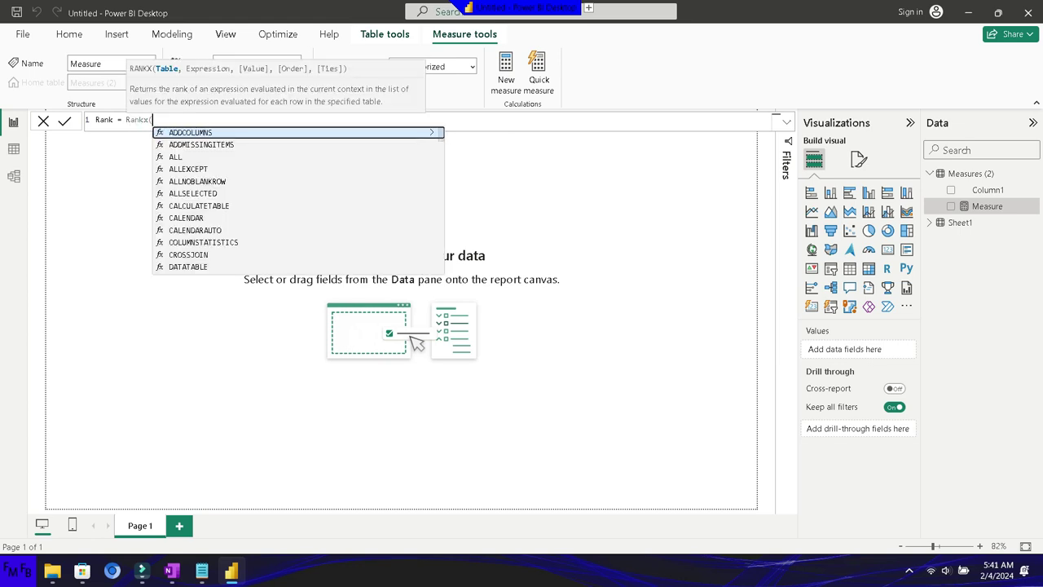
pyautogui.write("'")
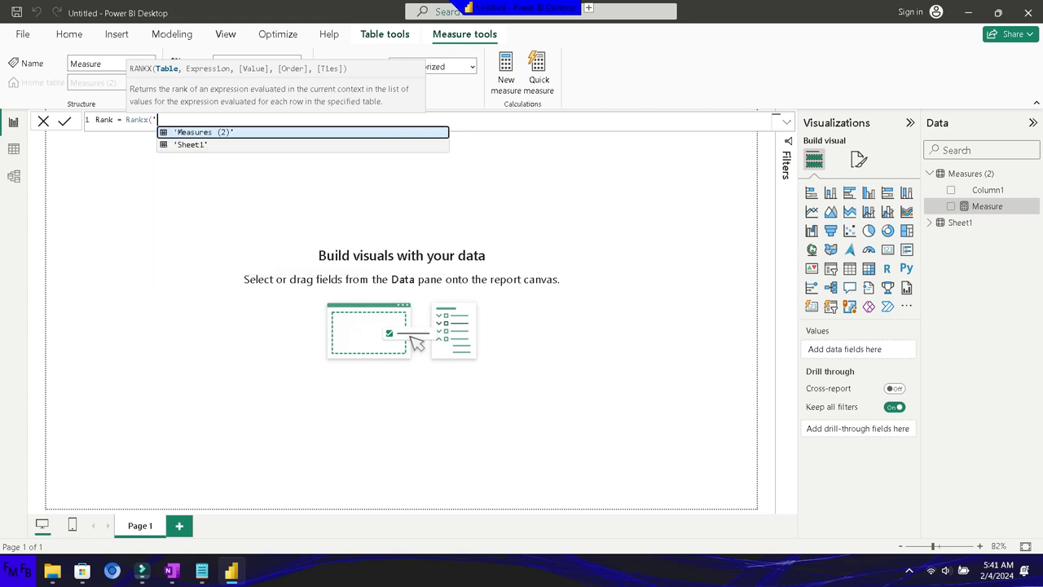
pyautogui.press('Down')
pyautogui.press('Tab')
pyautogui.write(',')
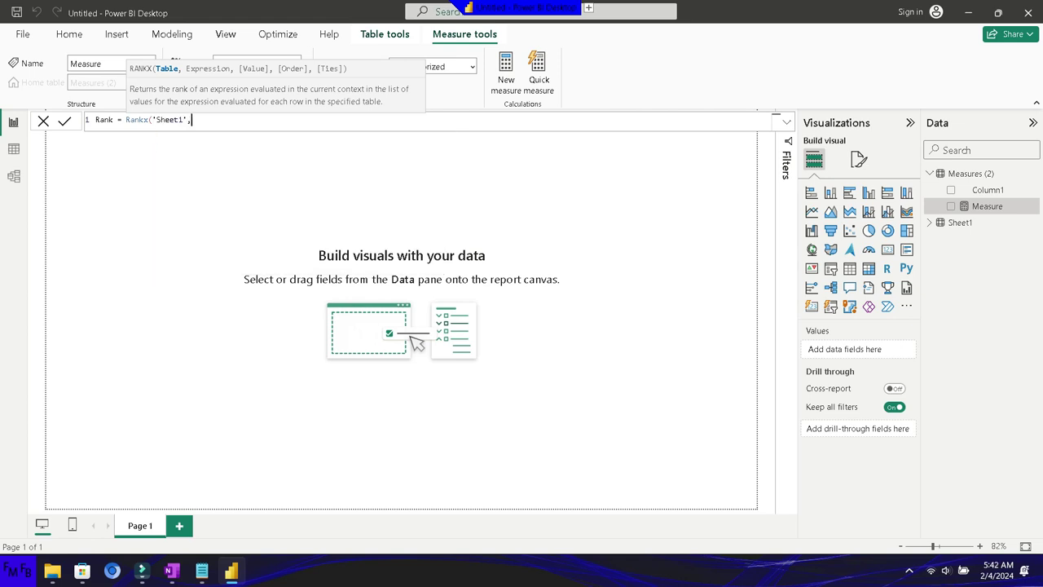
pyautogui.write('ave')
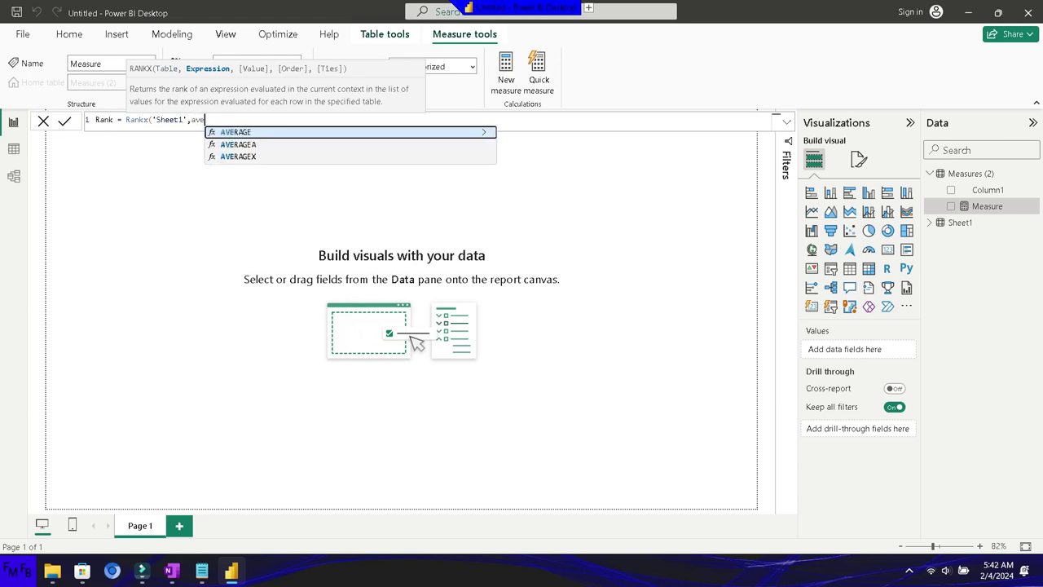
pyautogui.write('rage')
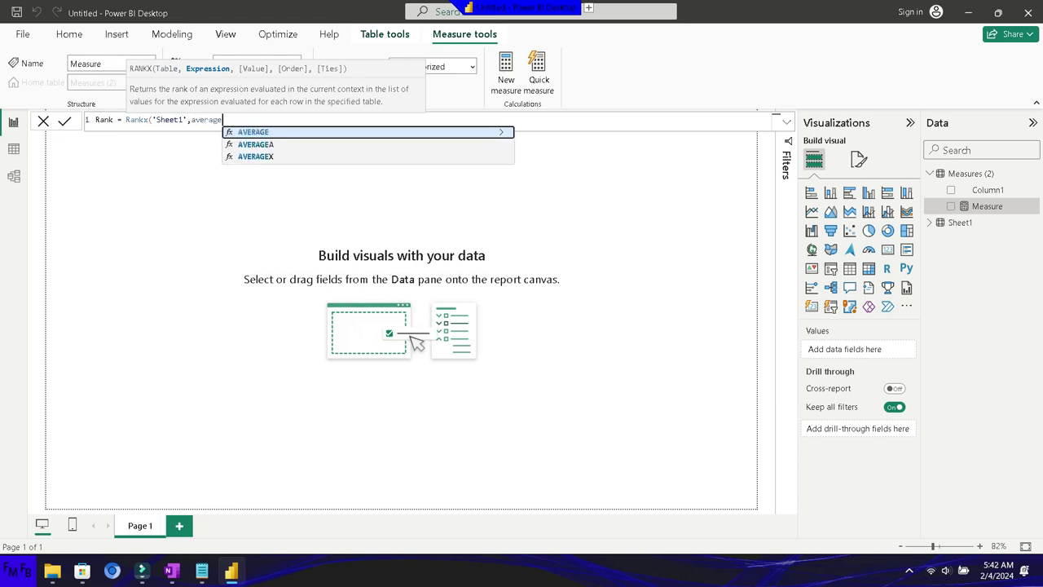
pyautogui.write('(')
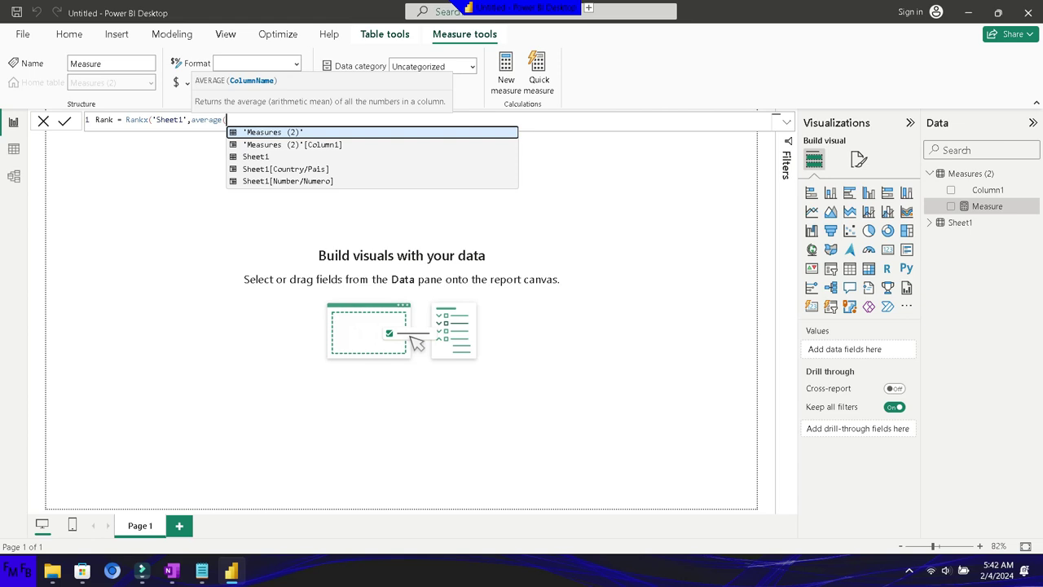
pyautogui.press('Down')
pyautogui.press('Down')
pyautogui.press('Down')
pyautogui.press('Down')
pyautogui.press('Tab')
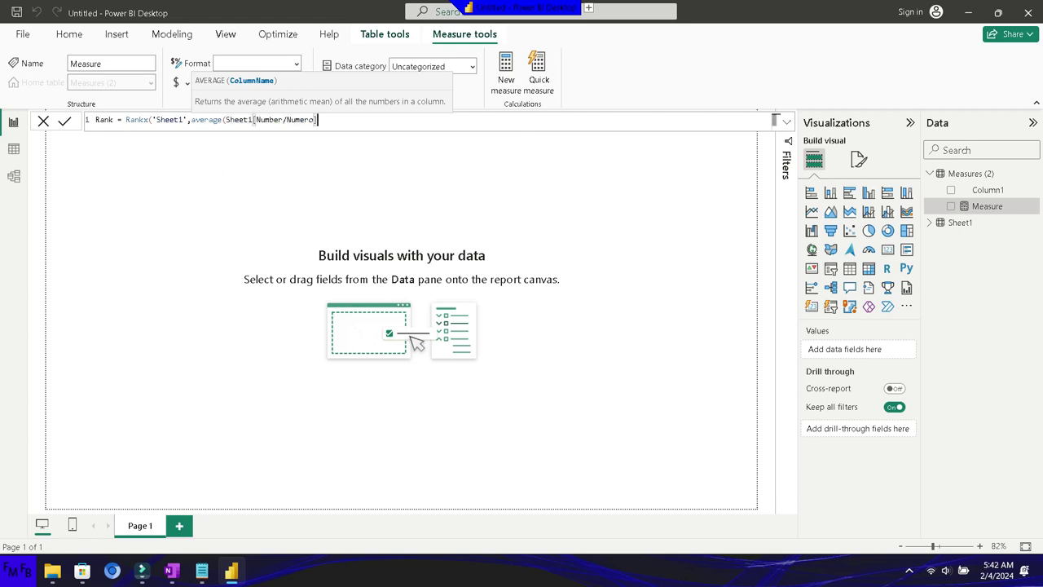
pyautogui.write('),,')
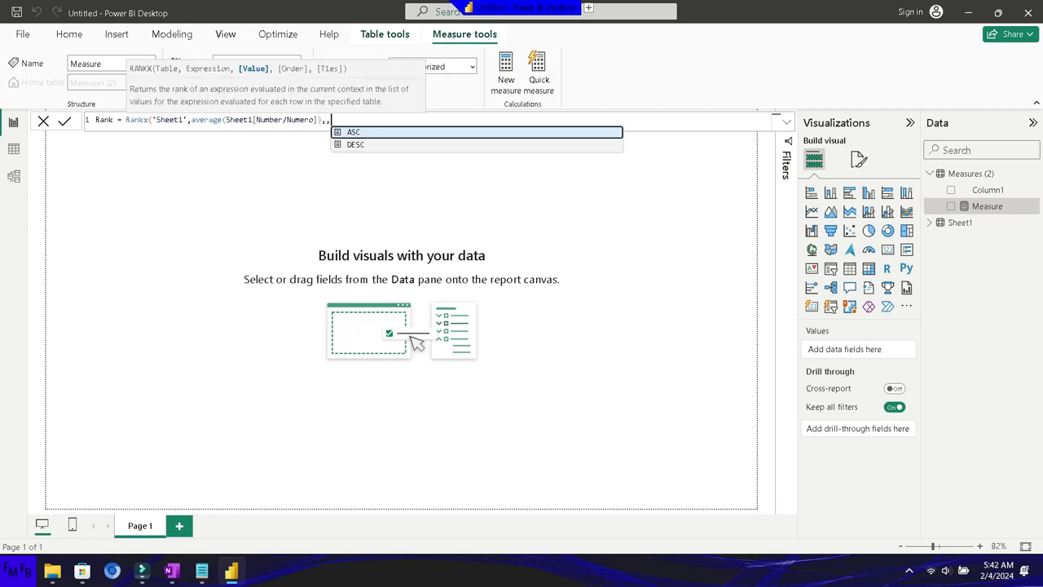
pyautogui.press('Tab')
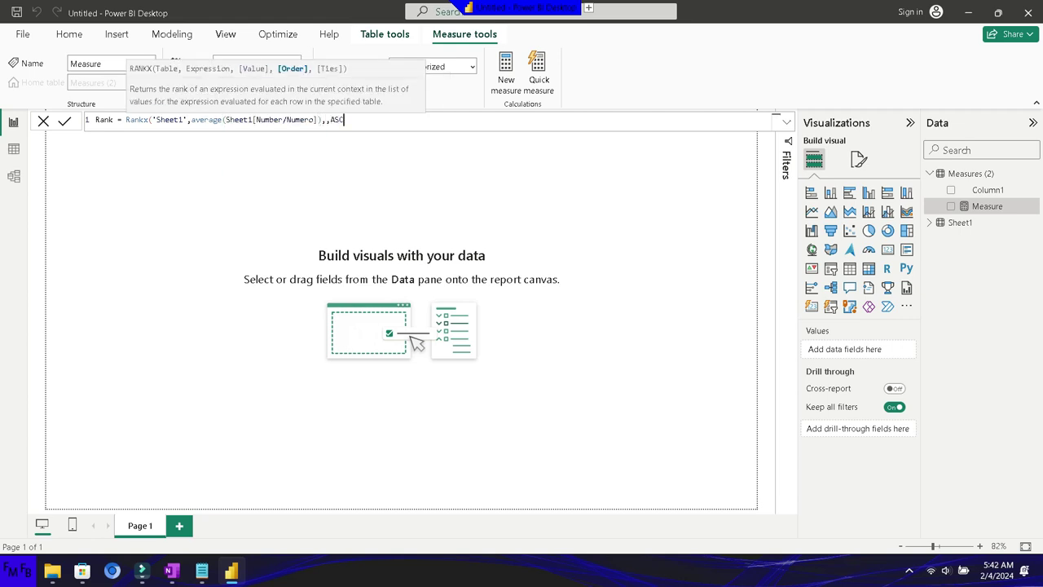
pyautogui.write(')')
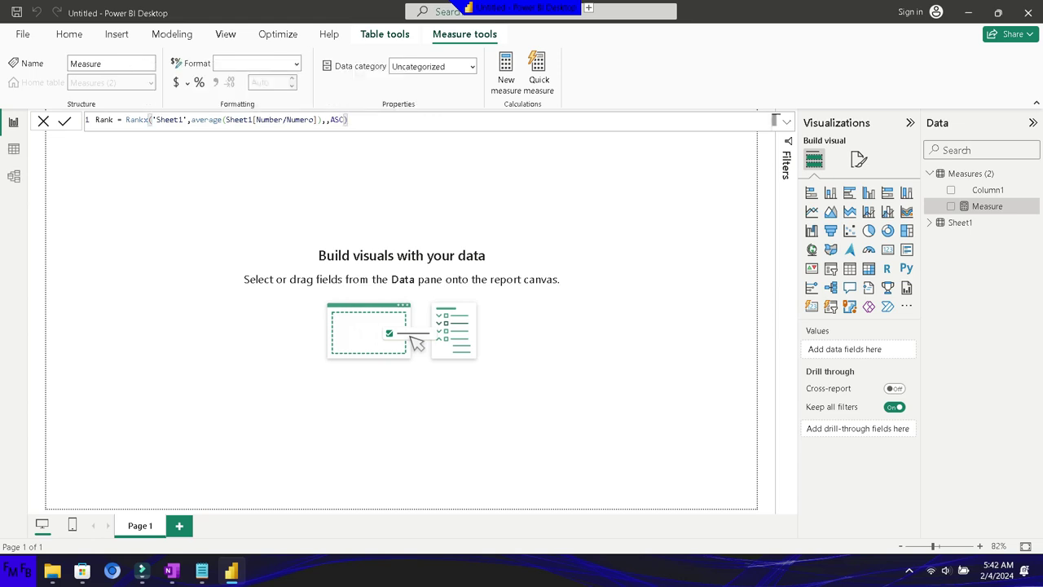
pyautogui.press('Return')
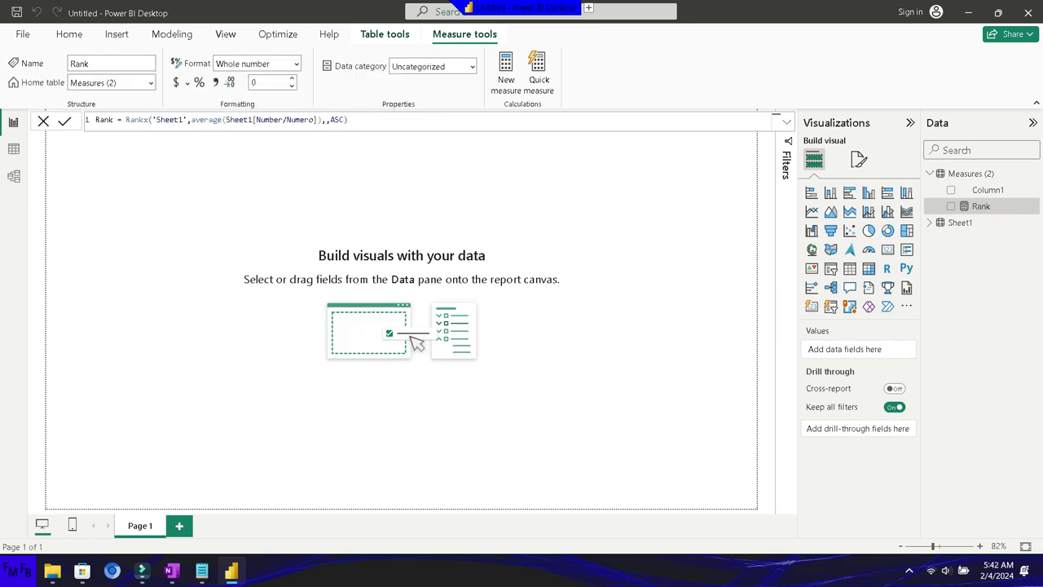
# - In Notepad, write 'There are multiple errors in this rank function, I will show you why and how to fix them' plus its Spanish translation
pyautogui.moveTo(232, 571)
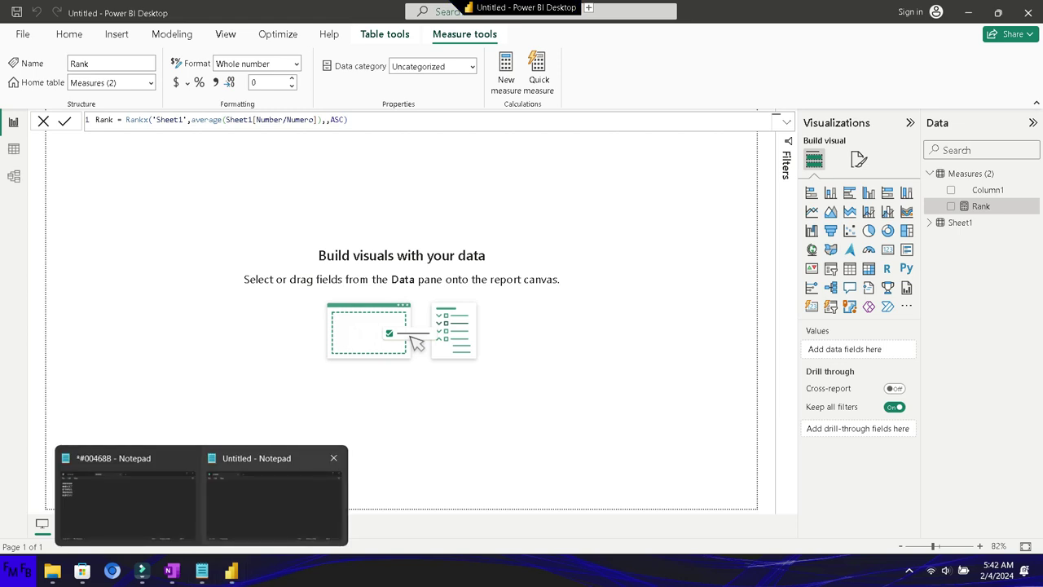
pyautogui.click(277, 493)
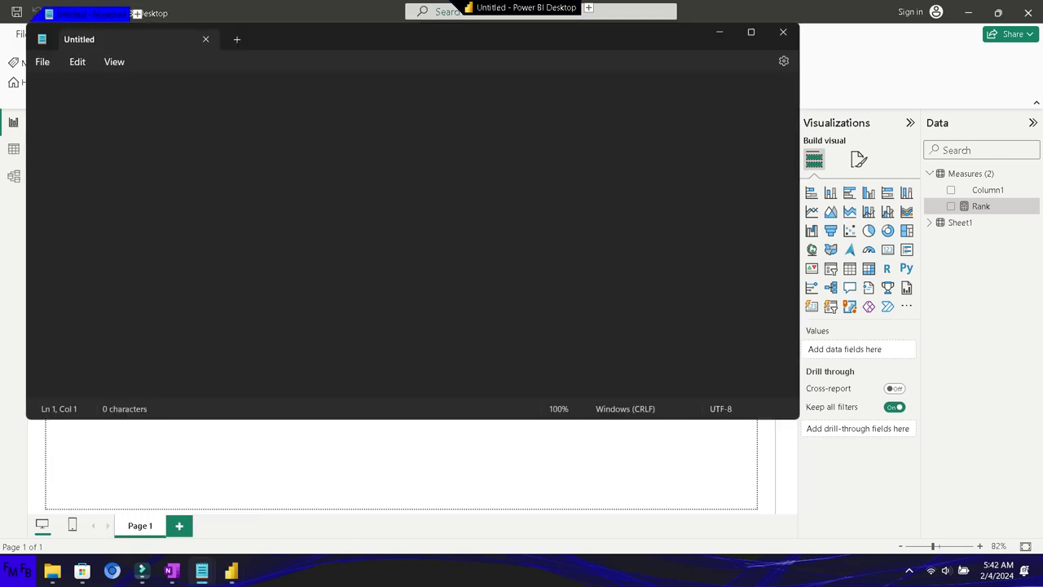
pyautogui.write('There are multiple errr')
pyautogui.press('BackSpace')
pyautogui.write('ors in this ')
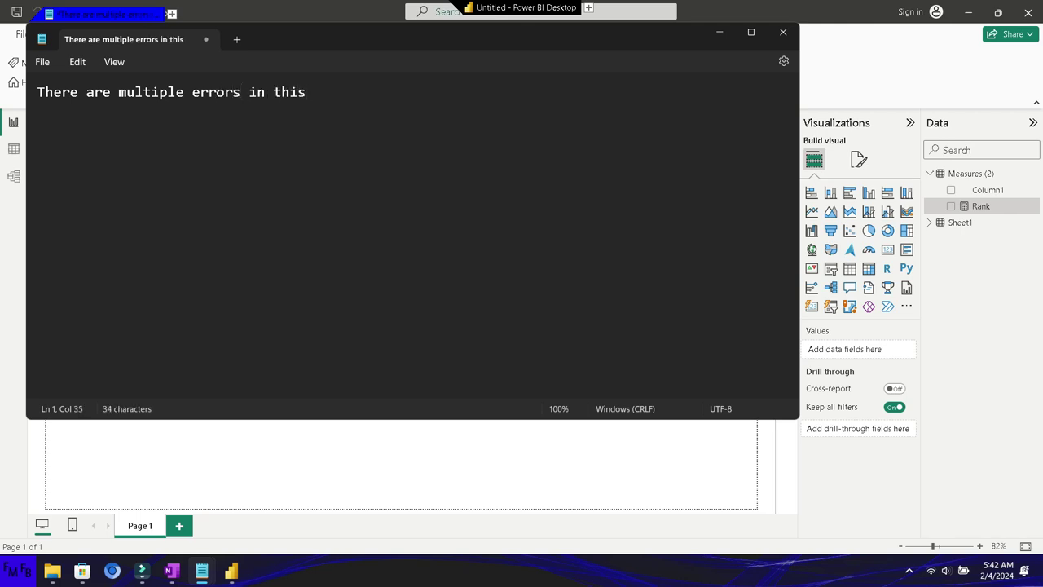
pyautogui.write('rank function')
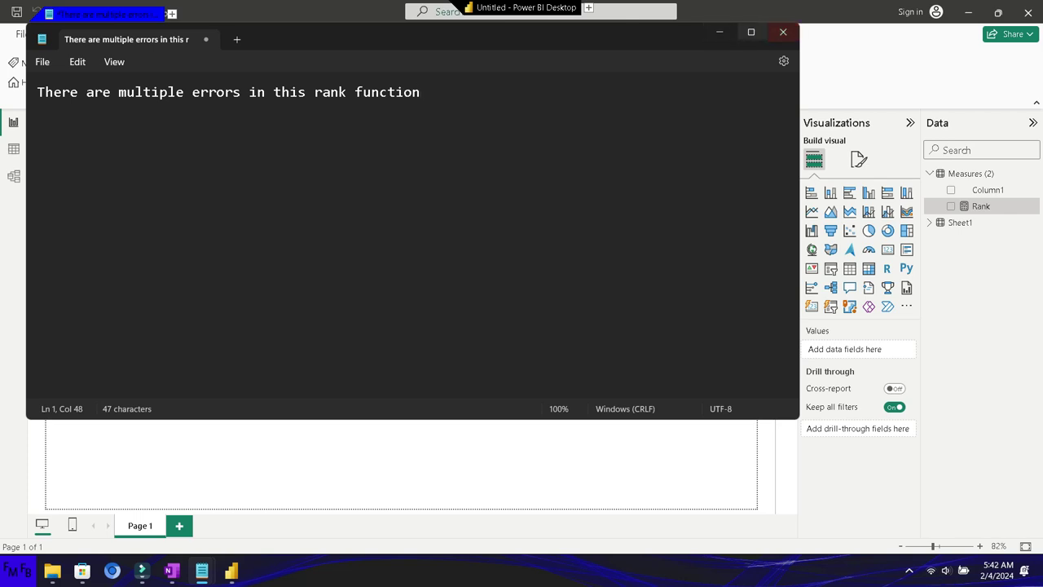
pyautogui.click(751, 32)
pyautogui.write(', I will show you why and how to fix them.')
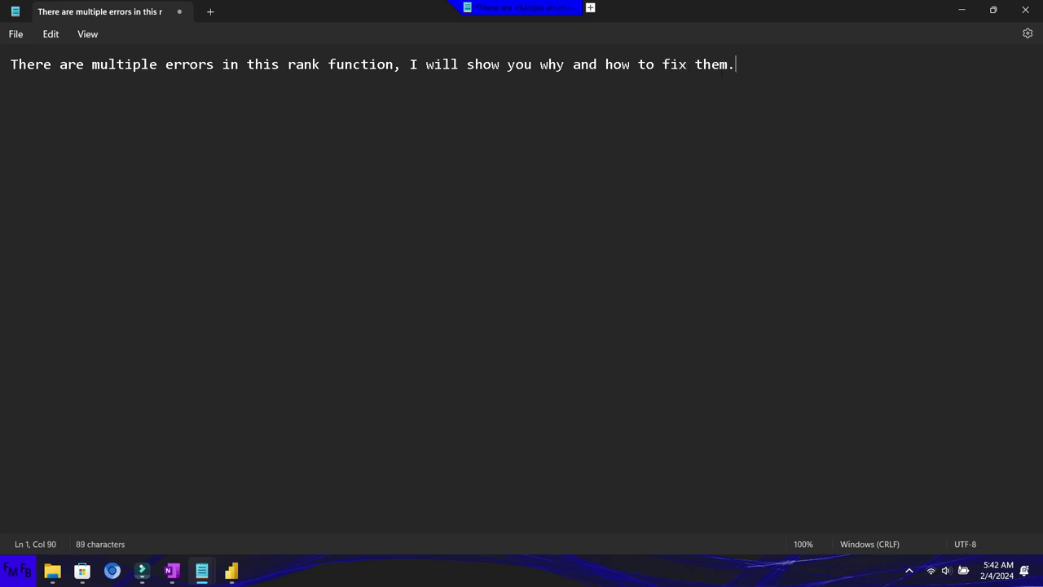
pyautogui.press('Return')
pyautogui.write('Hay multiples errores en esta función, les mostraré porque y como arreglarlos.')
# - Add Sheet1's Country/Pais and Number/Numero plus Rank to a visual and make it a Table
pyautogui.hotkey('alt', 'Tab')
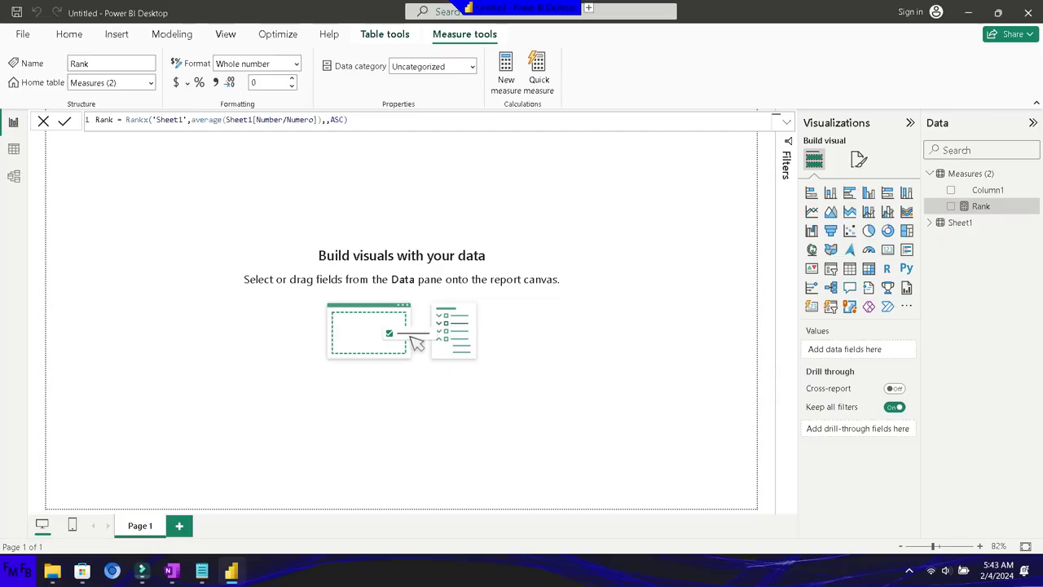
pyautogui.click(929, 222)
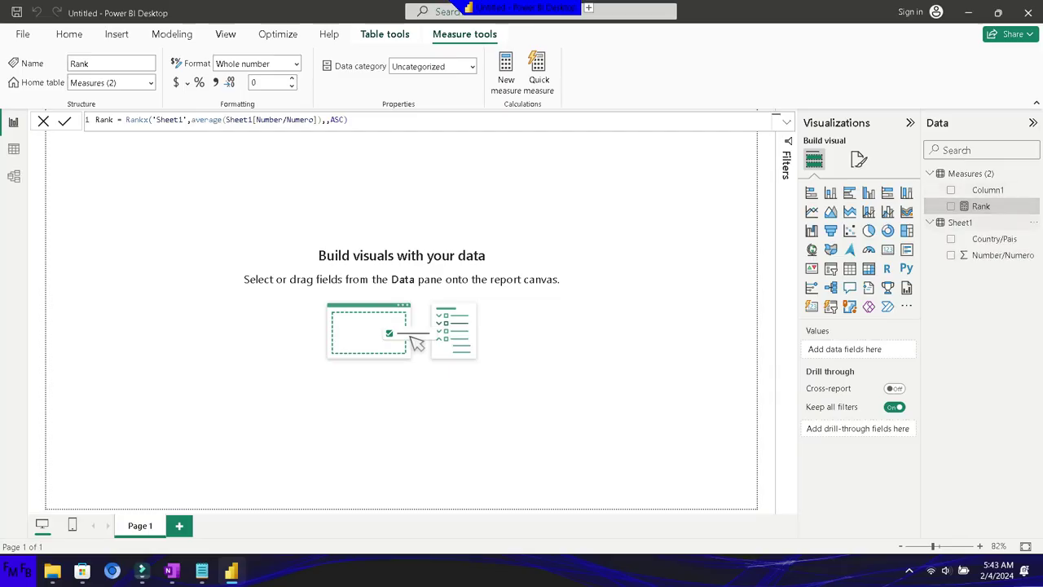
pyautogui.click(950, 239)
pyautogui.click(950, 255)
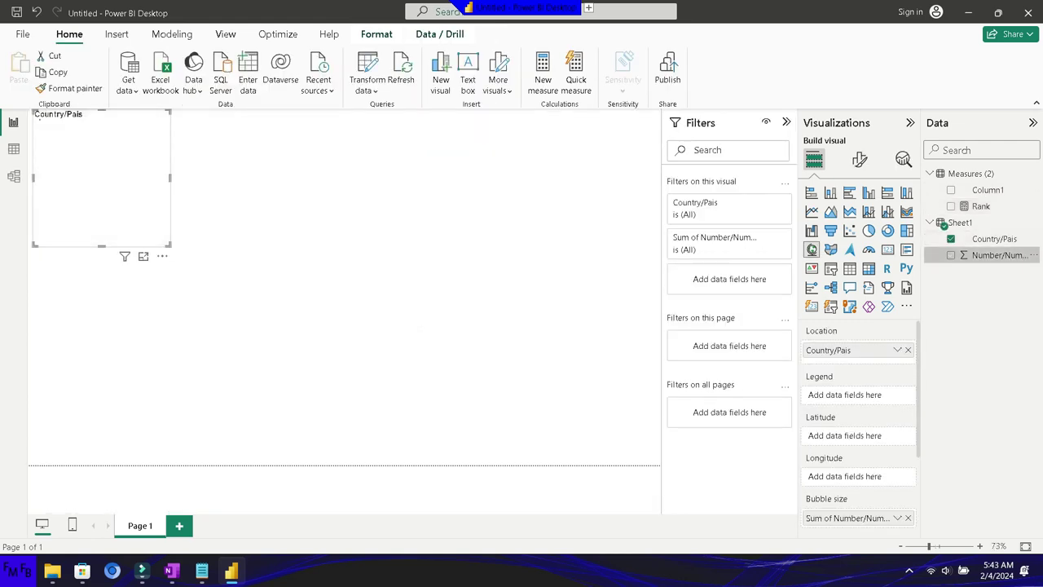
pyautogui.click(950, 206)
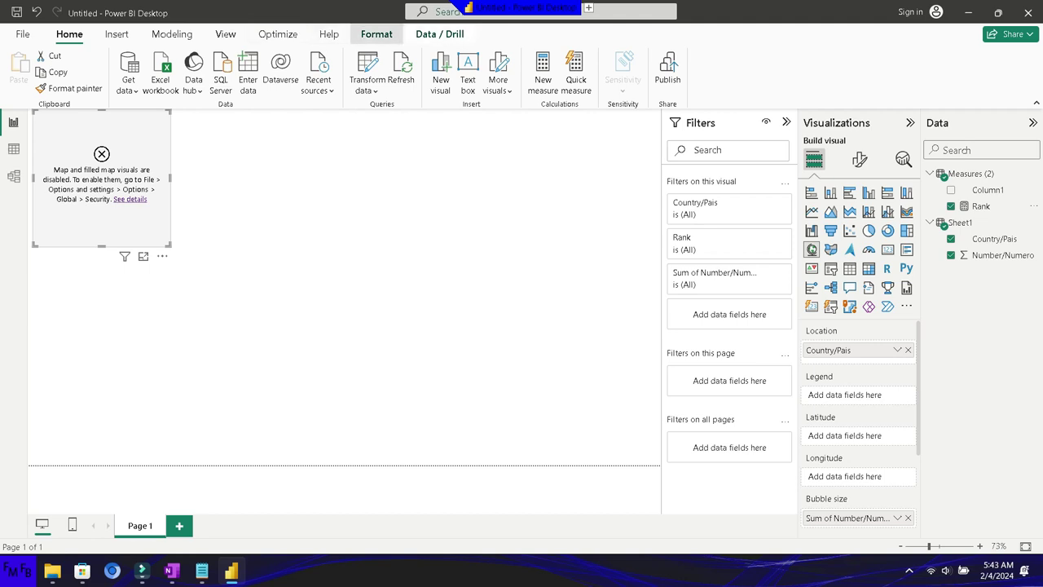
pyautogui.click(377, 34)
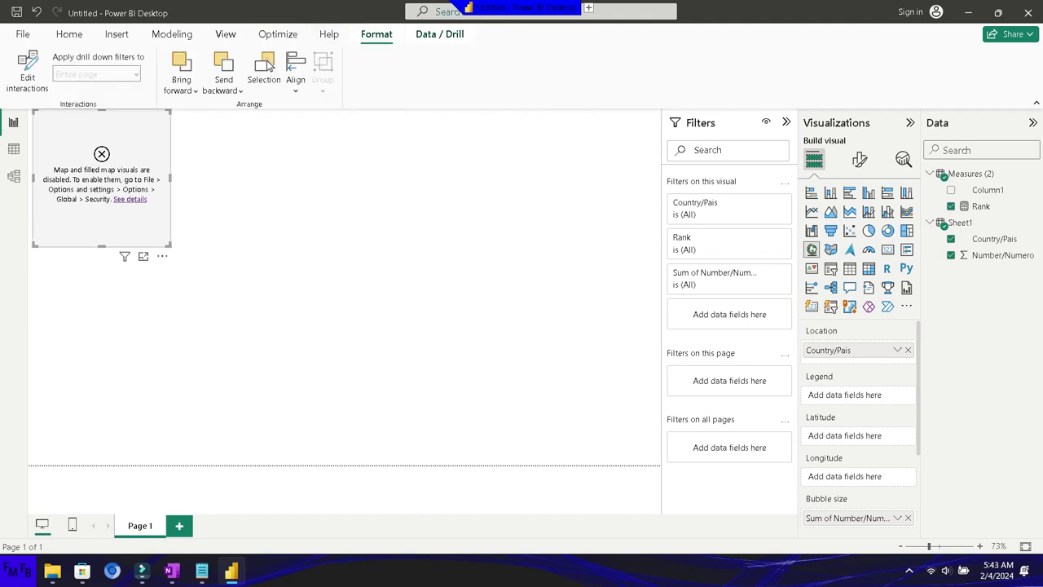
pyautogui.click(849, 268)
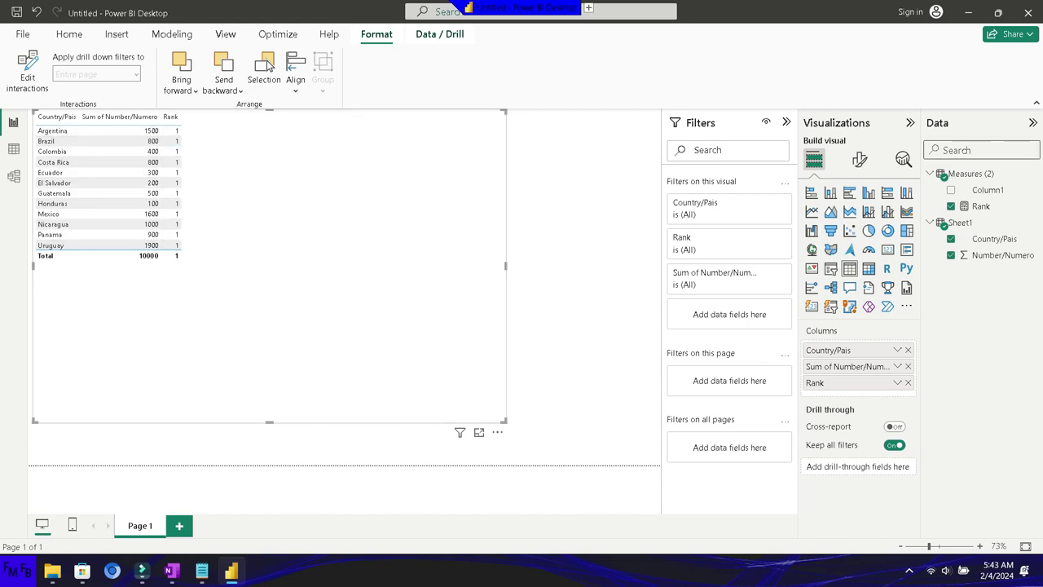
# - Change Rank to RANKX(ALL('Sheet1'), CALCULATE(AVERAGE(Sheet1[Number/Numero])),,ASC)
pyautogui.click(980, 206)
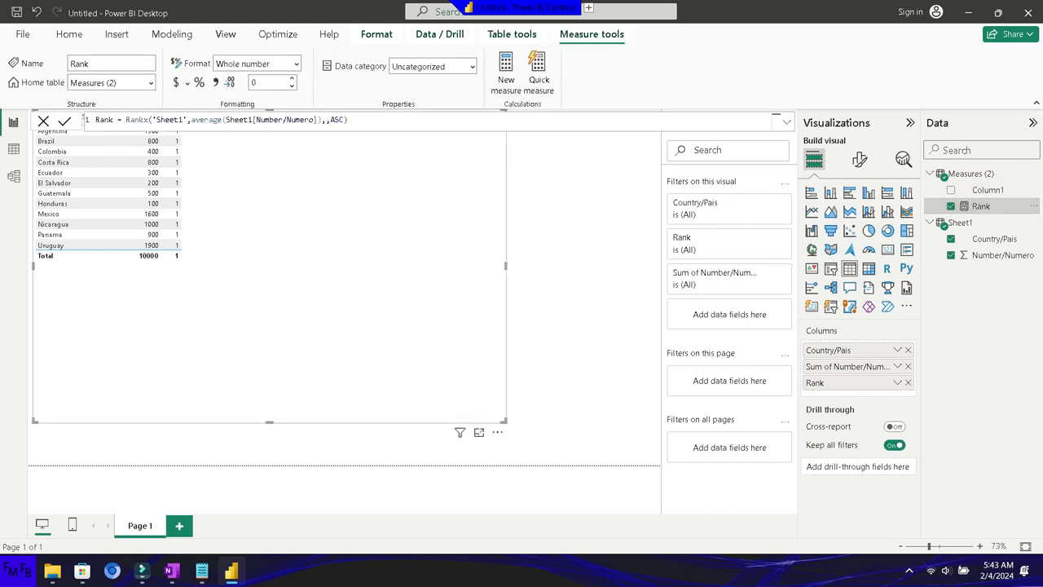
pyautogui.doubleClick(205, 120)
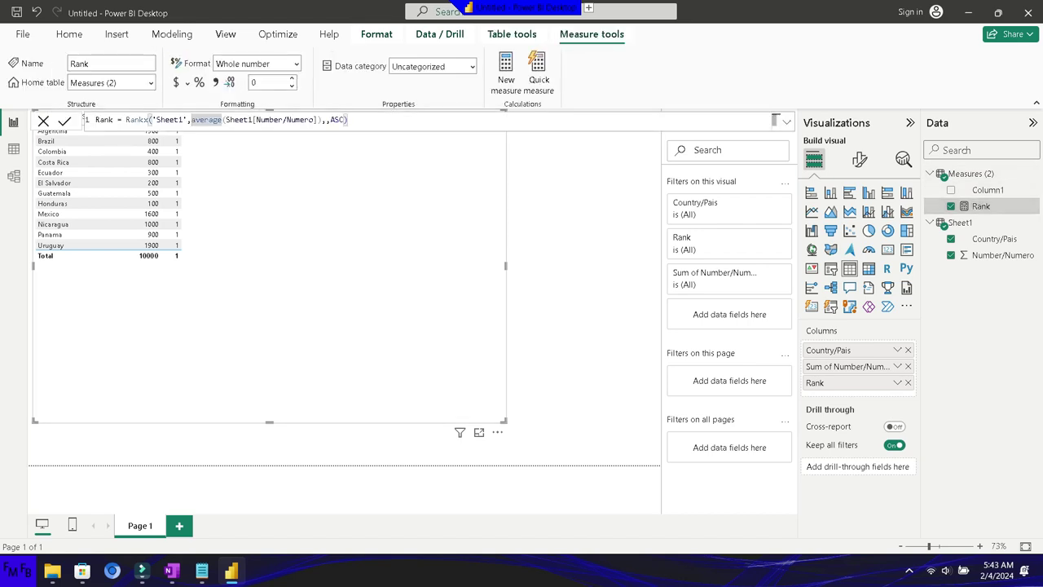
pyautogui.click(152, 120)
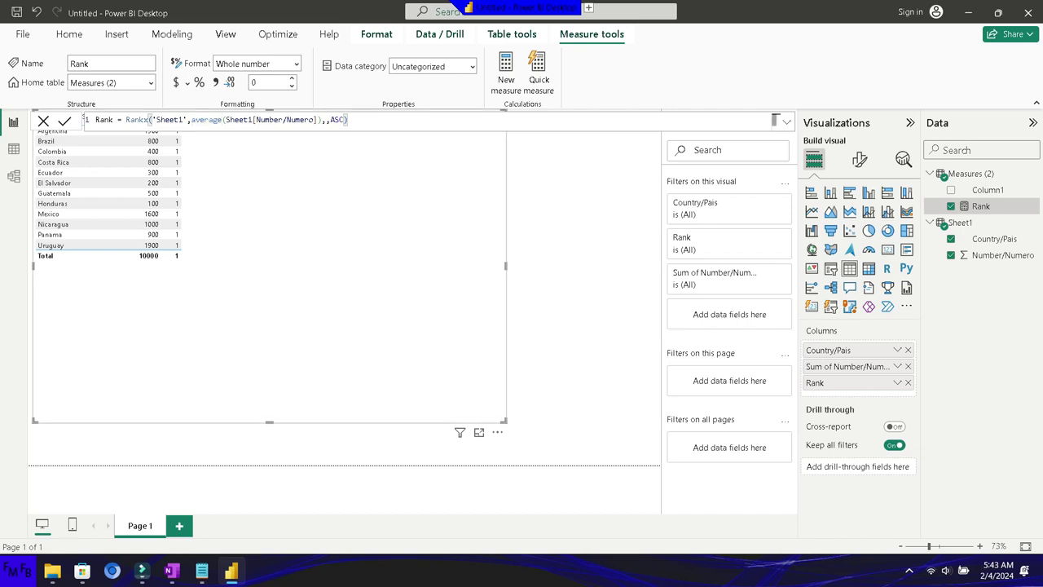
pyautogui.write('all(')
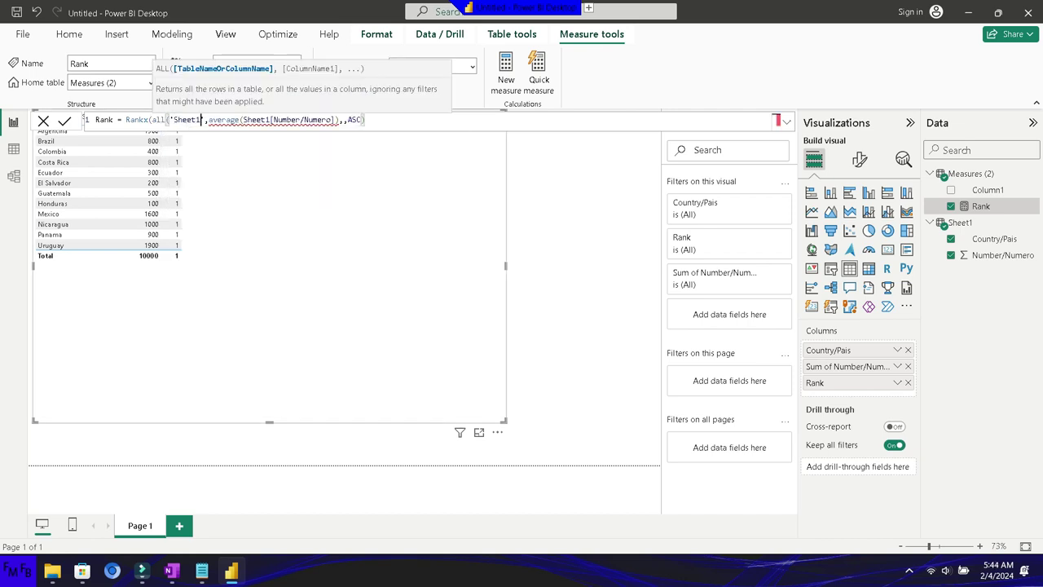
pyautogui.write("')")
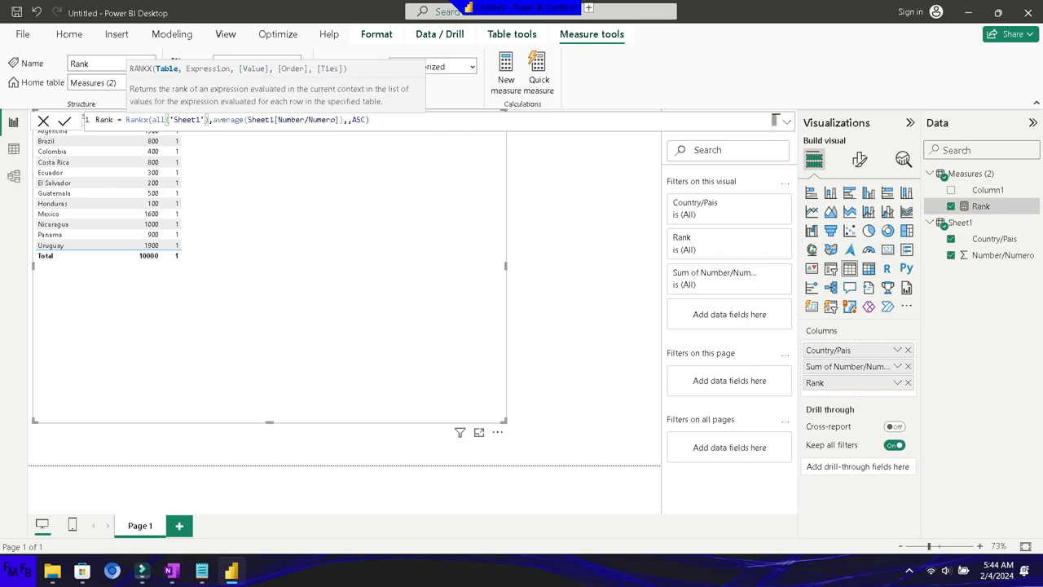
pyautogui.press('Right')
pyautogui.write('cal')
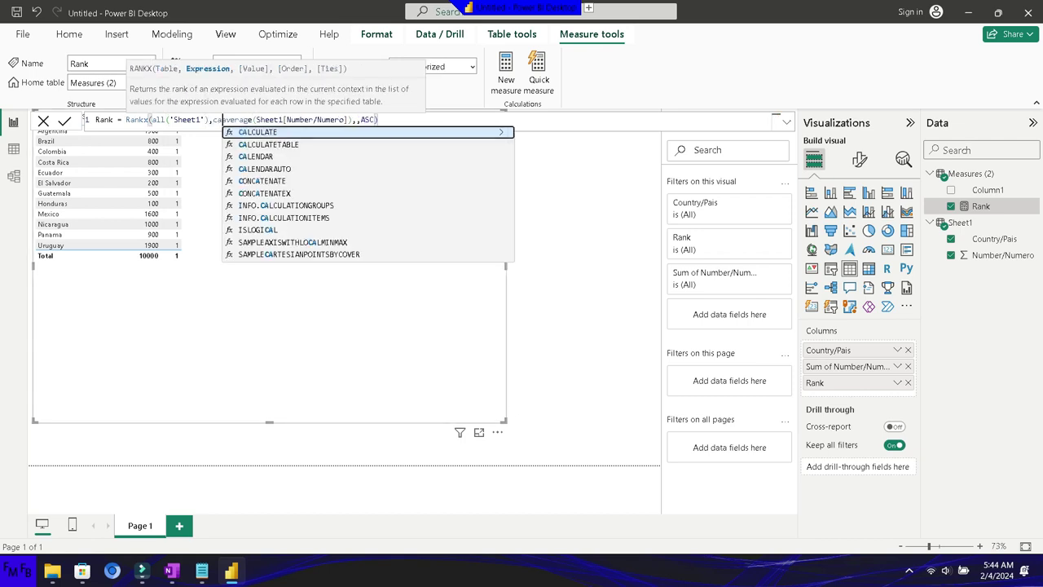
pyautogui.write('culate')
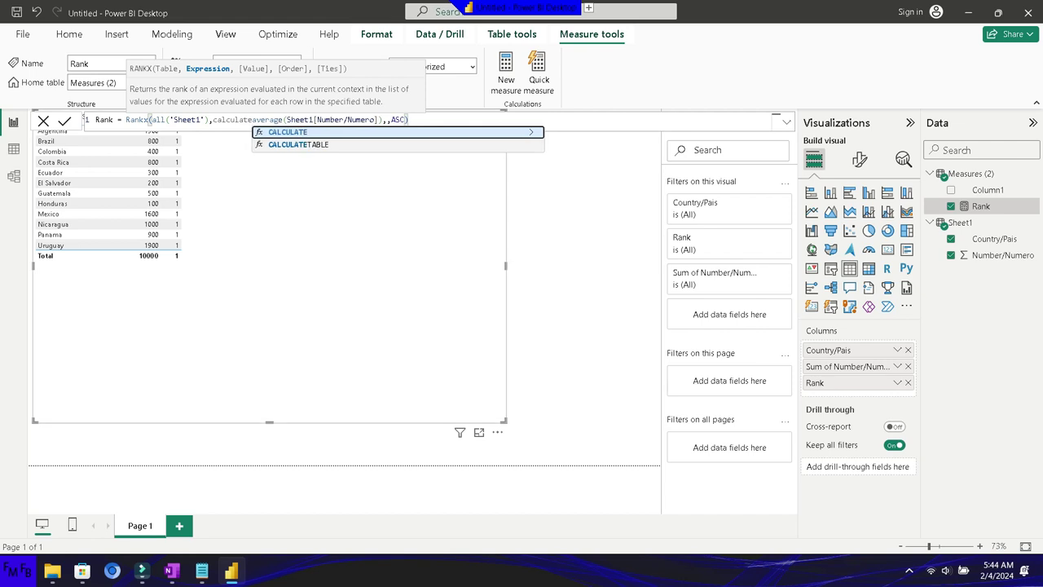
pyautogui.write('(')
pyautogui.press('Right')
pyautogui.press('Right')
pyautogui.press('Right')
pyautogui.press('Right')
pyautogui.press('Right')
pyautogui.press('Right')
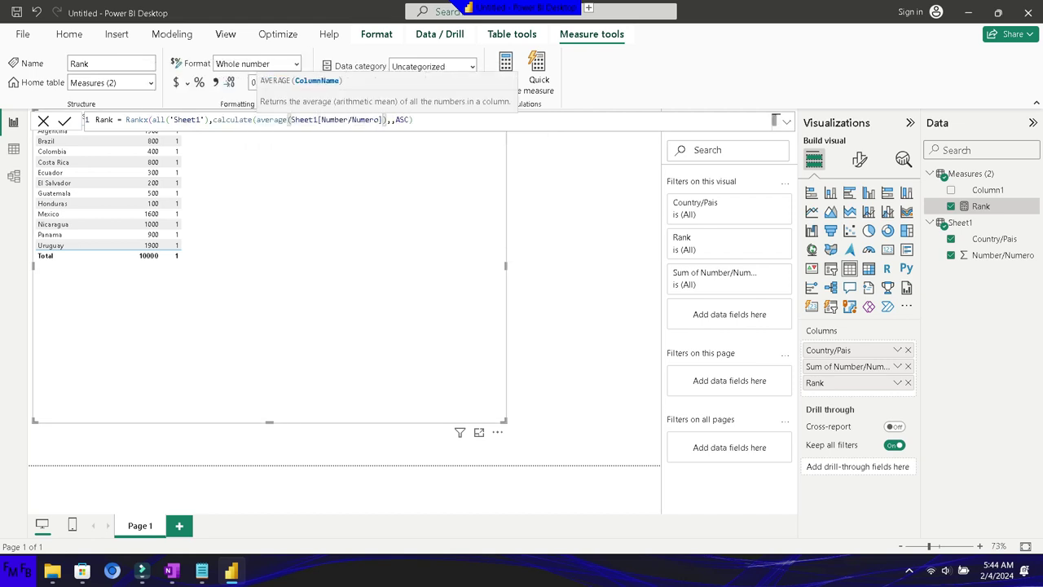
pyautogui.write('))')
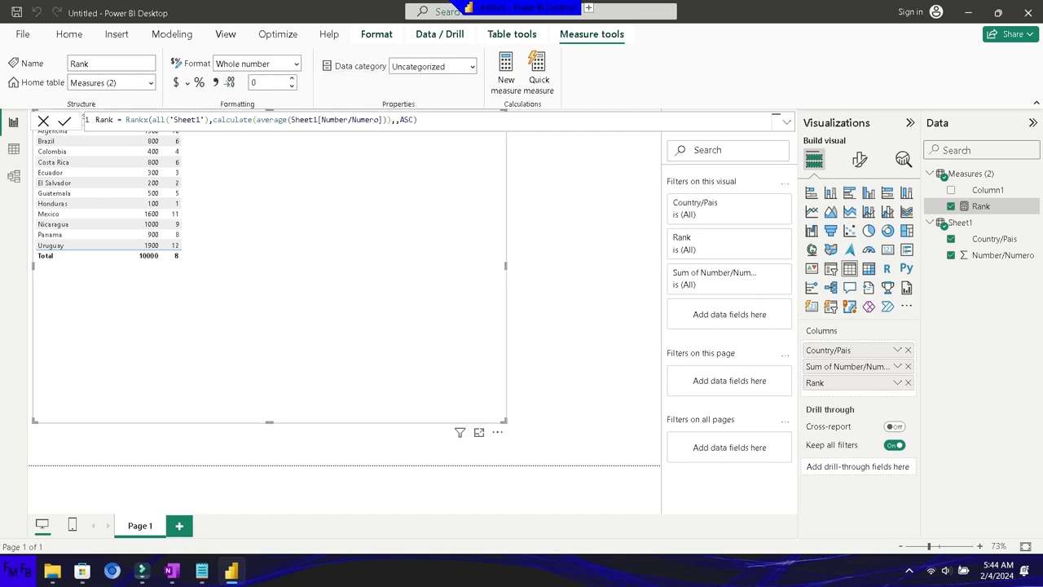
pyautogui.press('Escape')
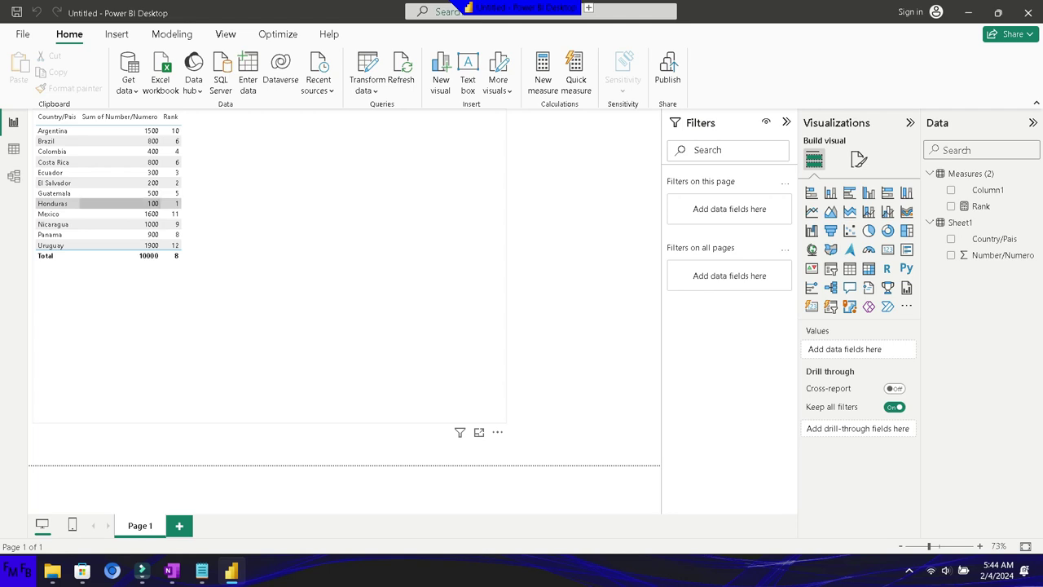
# - Change the Rank measure's sort order from ASC to DESC so Uruguay ranks 1 and Honduras 12
pyautogui.click(269, 265)
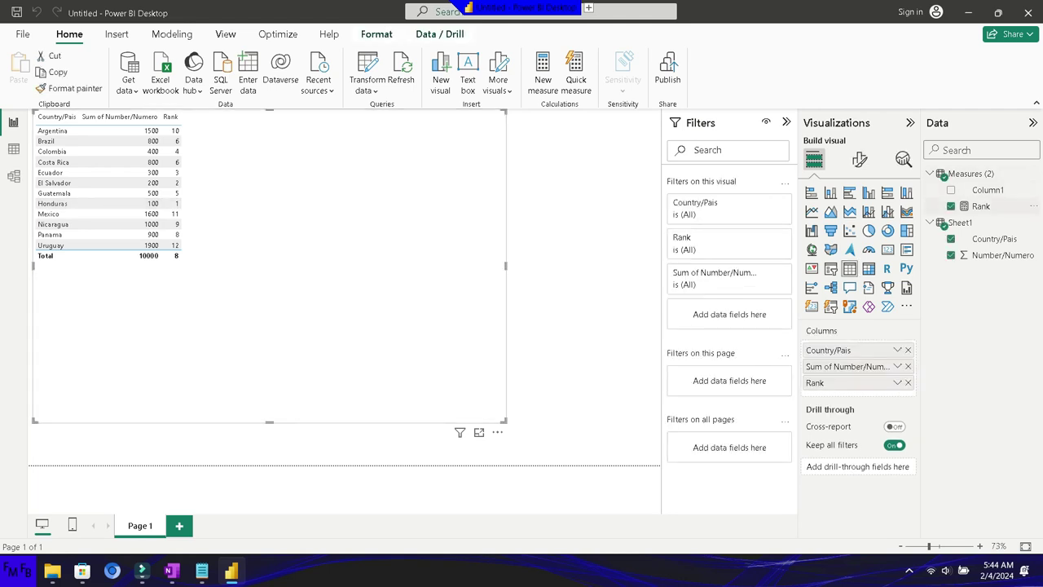
pyautogui.click(980, 206)
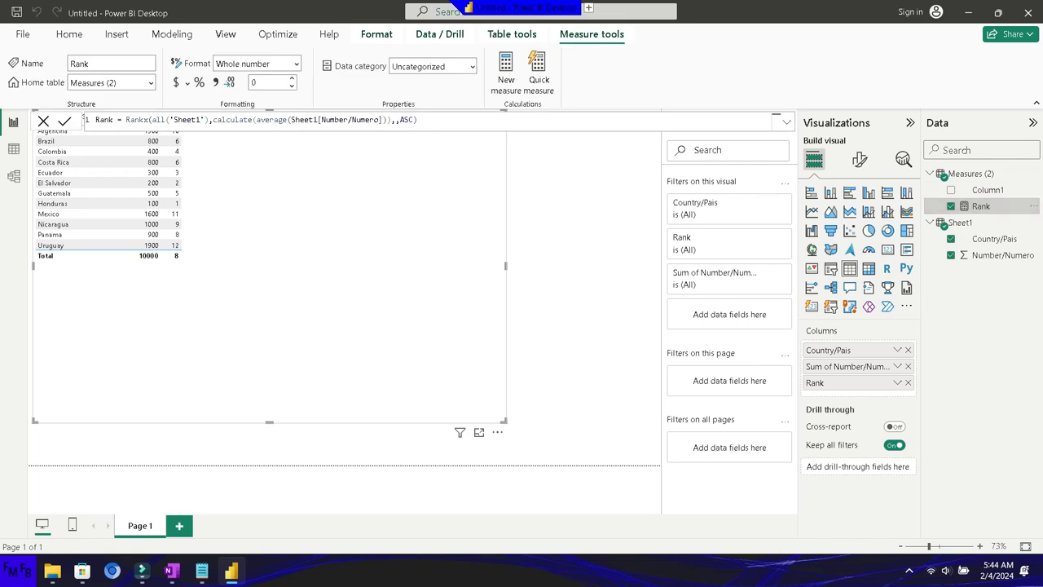
pyautogui.doubleClick(406, 120)
pyautogui.write('DESC')
pyautogui.press('Return')
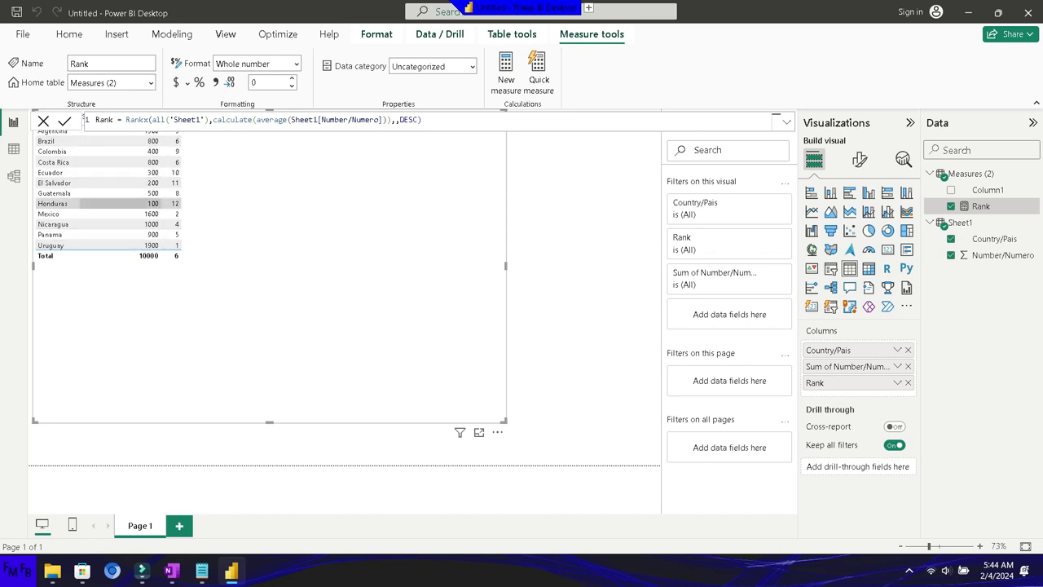
pyautogui.click(326, 448)
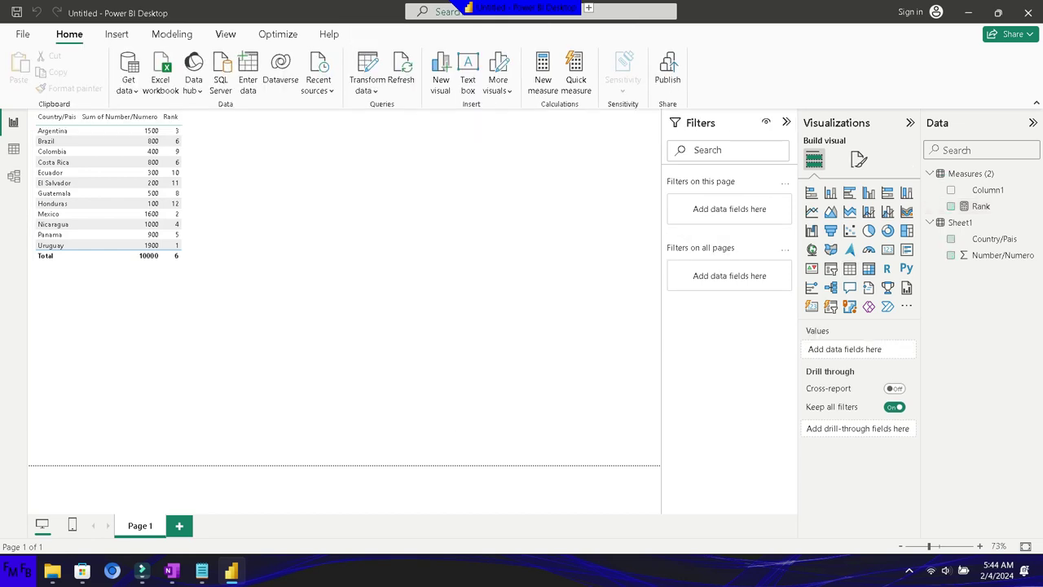
# - In Notepad, add a line promising a function that keeps the top 4 countries' colors the same
pyautogui.hotkey('alt', 'Tab')
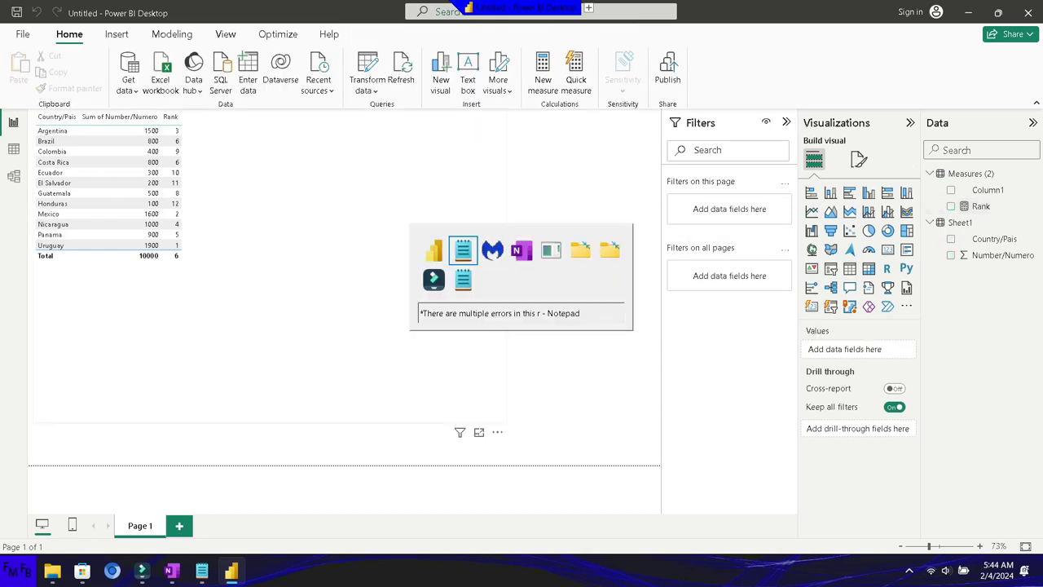
pyautogui.press('Return')
pyautogui.press('Return')
pyautogui.write('After doing this, I will show you ')
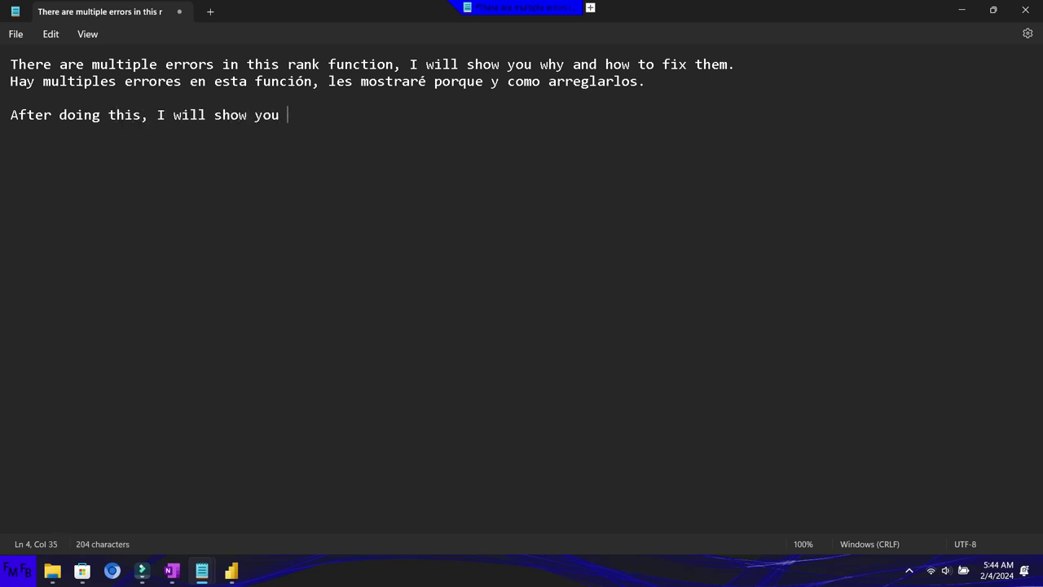
pyautogui.write('how to create a')
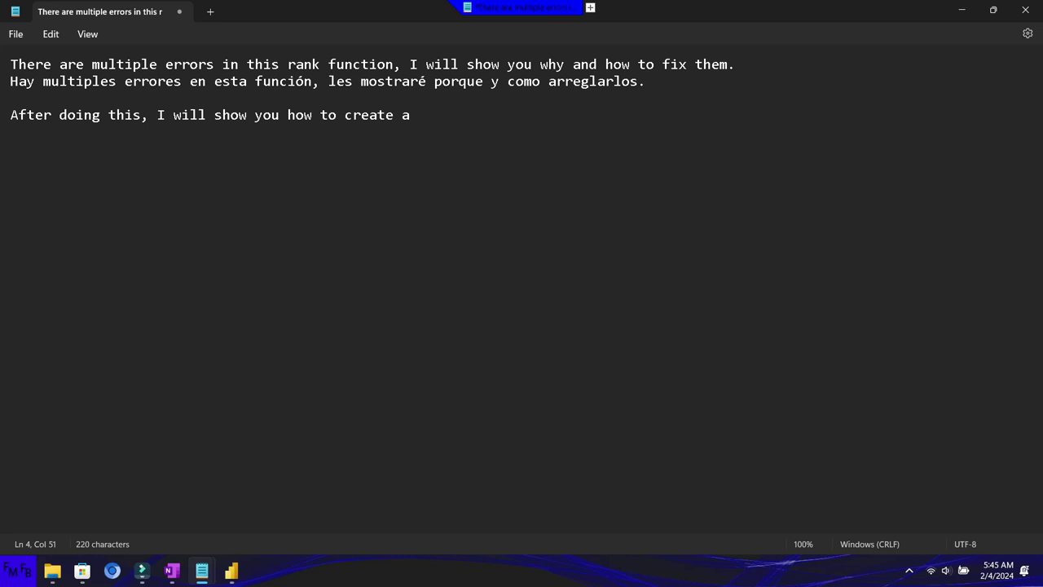
pyautogui.write(' function that allows you to set the colors for h')
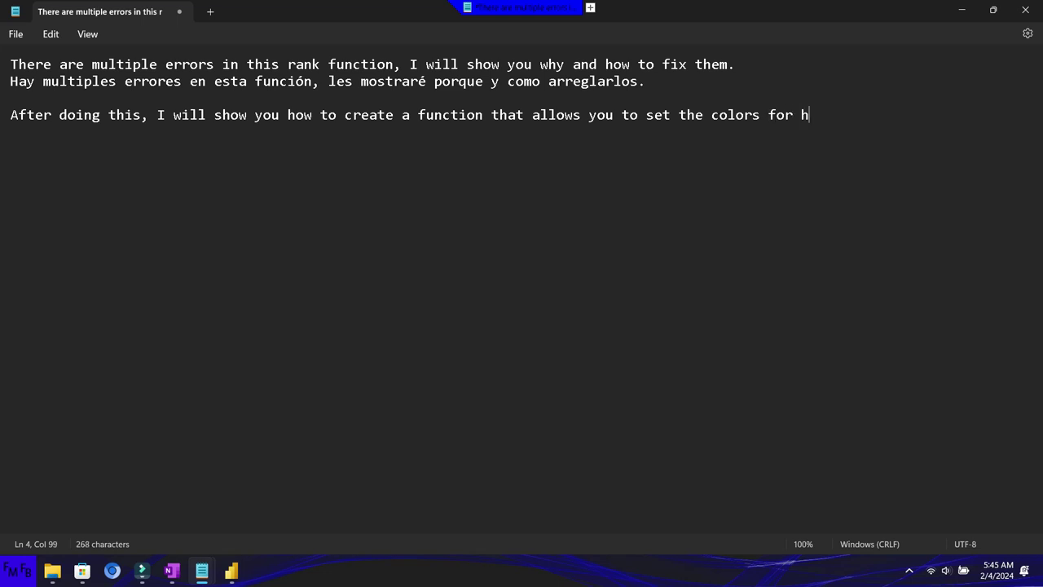
pyautogui.press('BackSpace')
pyautogui.write('the top 4 ')
pyautogui.write('countries')
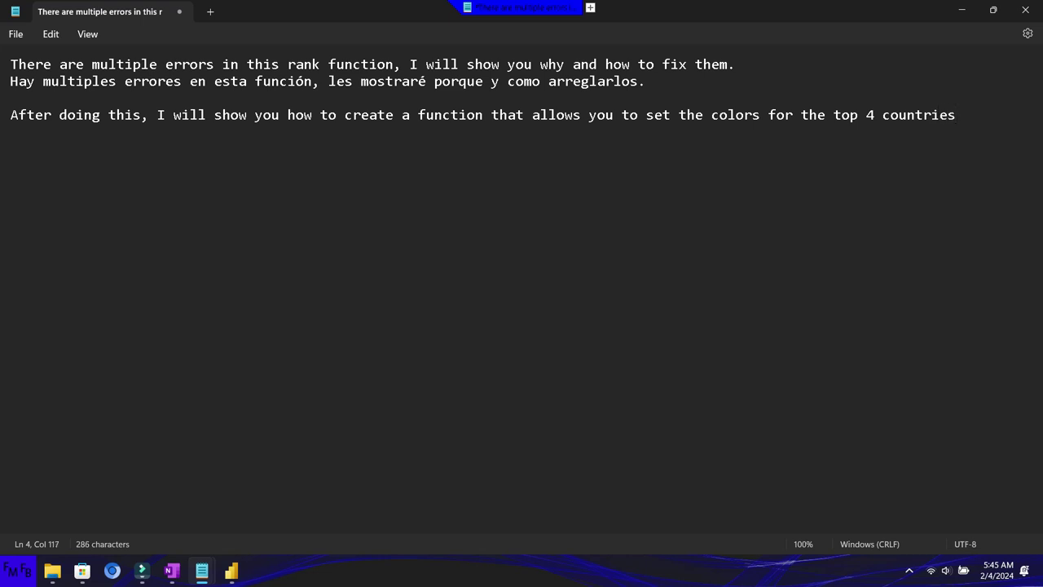
pyautogui.write(', so that the ')
pyautogui.write('colors are always the same')
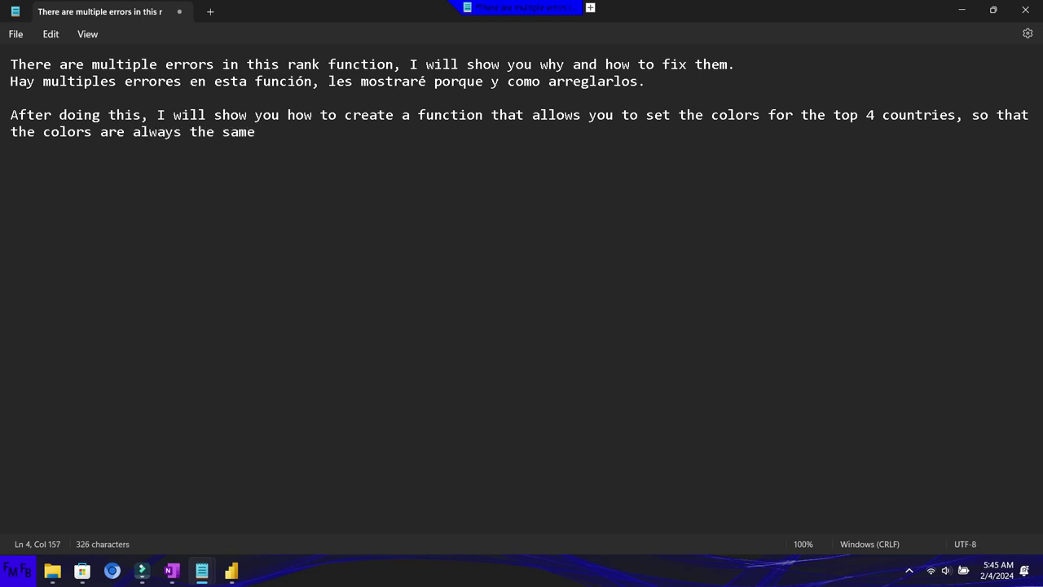
pyautogui.write(', even if the countries change. ')
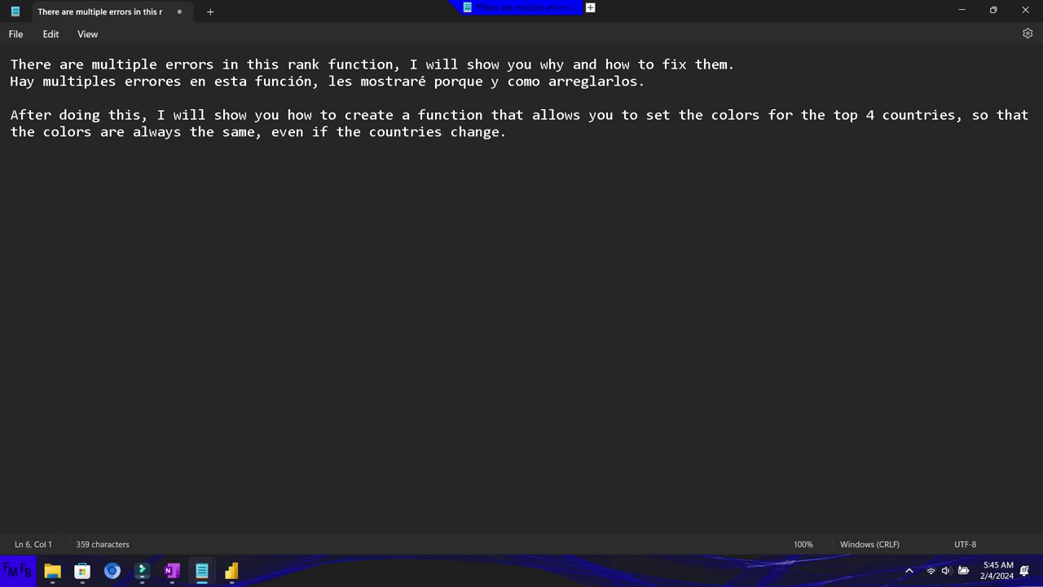
pyautogui.write('Ahora les mostraré como crear ')
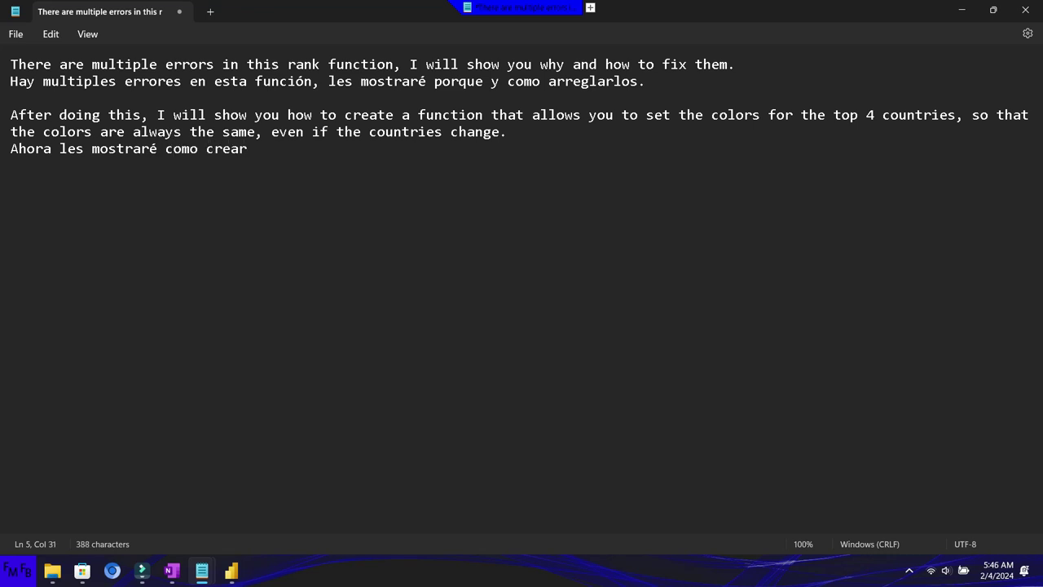
pyautogui.write('una funci')
pyautogui.write('ón')
# - Continue the Spanish sentence: 'permitira establecer los colores a los primeros 4 paises y mantener estos colores'
pyautogui.press('BackSpace')
pyautogui.write('n que ')
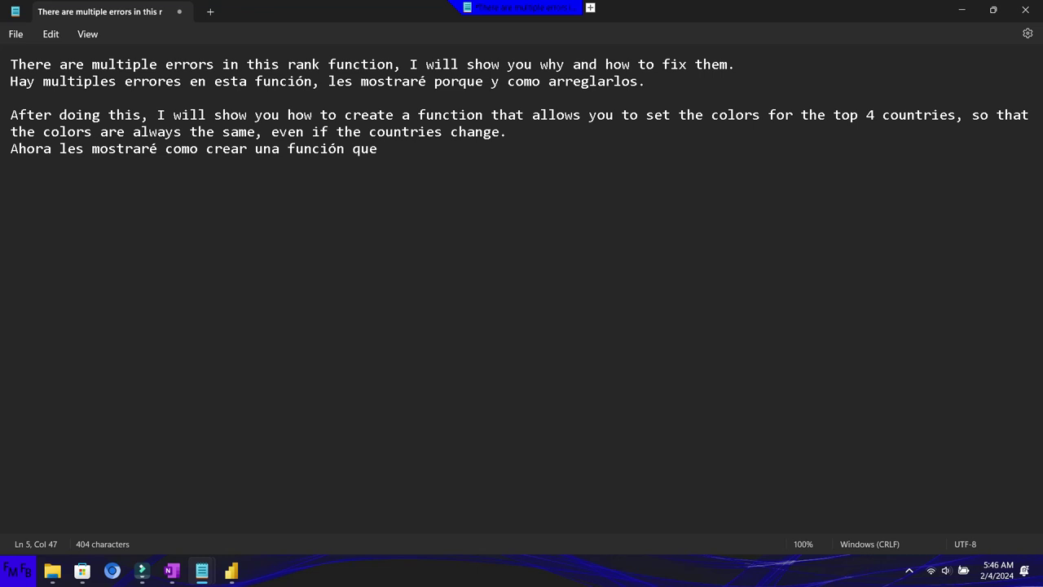
pyautogui.write('la')
pyautogui.press('BackSpace')
pyautogui.press('BackSpace')
pyautogui.write('permitira establecer los colores a los primeros 4 paises')
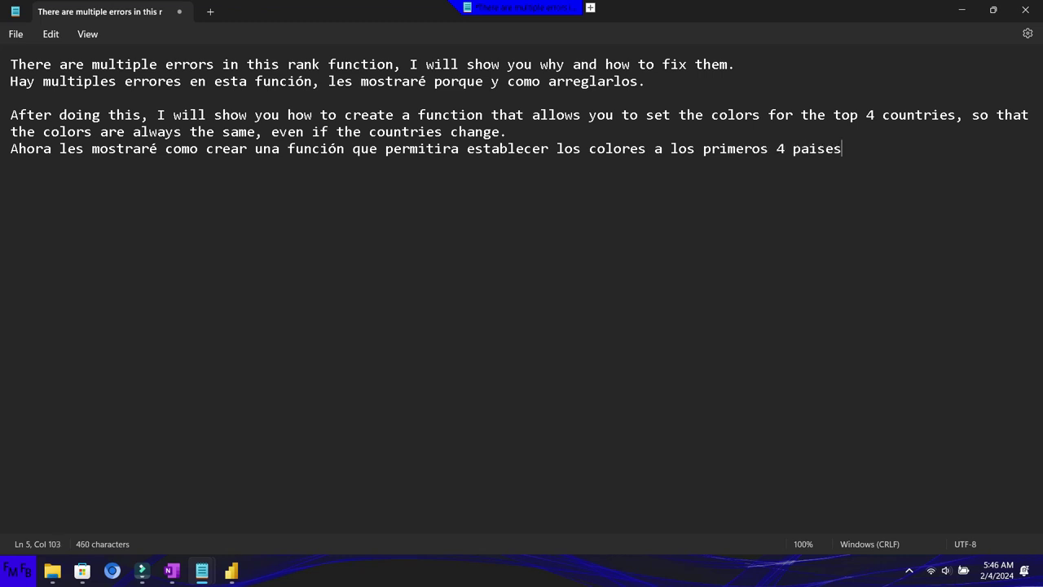
pyautogui.write(' y ')
pyautogui.write('mantener estos colores')
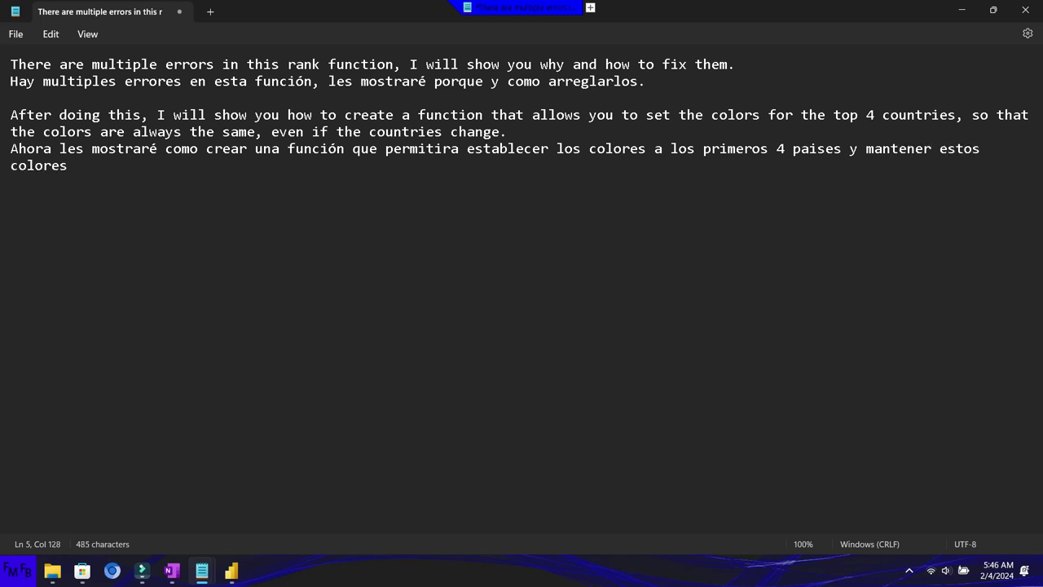
pyautogui.write(', aun si los paises cambian')
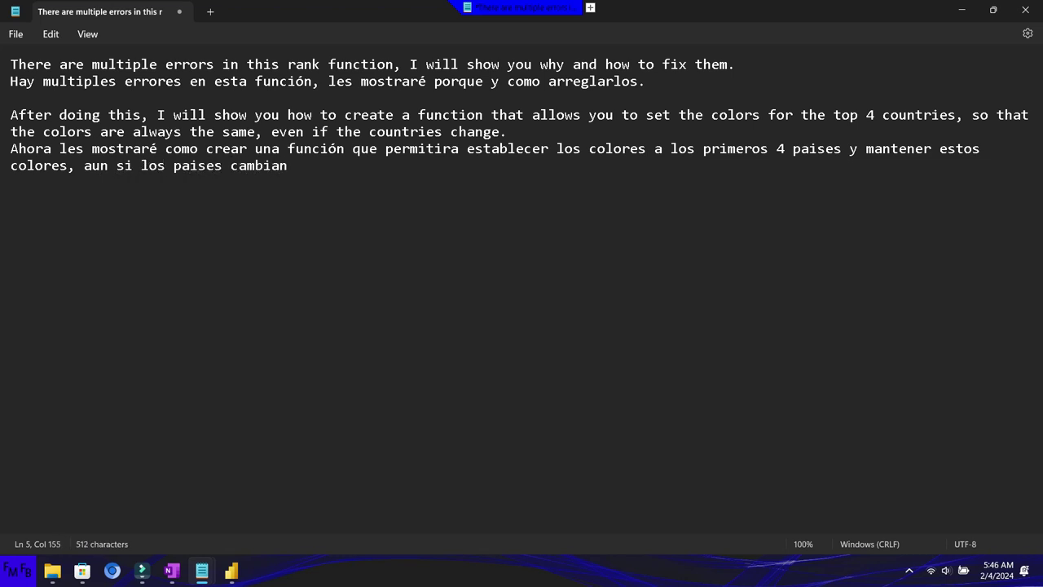
# - Insert 'de los primeros 4 lugares' before cambian, end the sentence with a period, then return to Power BI
pyautogui.click(172, 165)
pyautogui.click(230, 166)
pyautogui.write('de los primeros 4 lu')
pyautogui.press('BackSpace')
pyautogui.press('BackSpace')
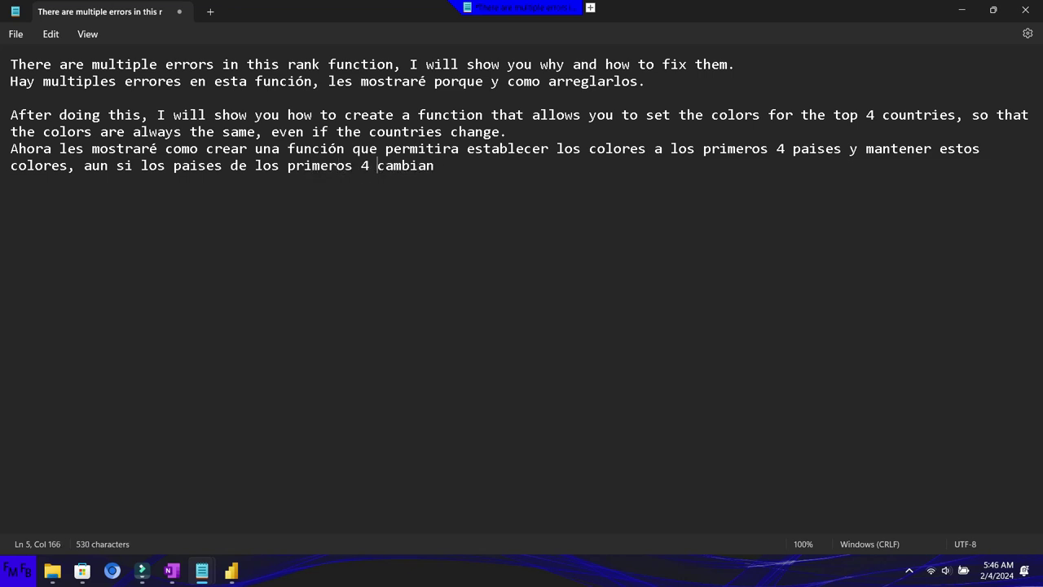
pyautogui.write('lugares')
pyautogui.click(499, 165)
pyautogui.write(".'")
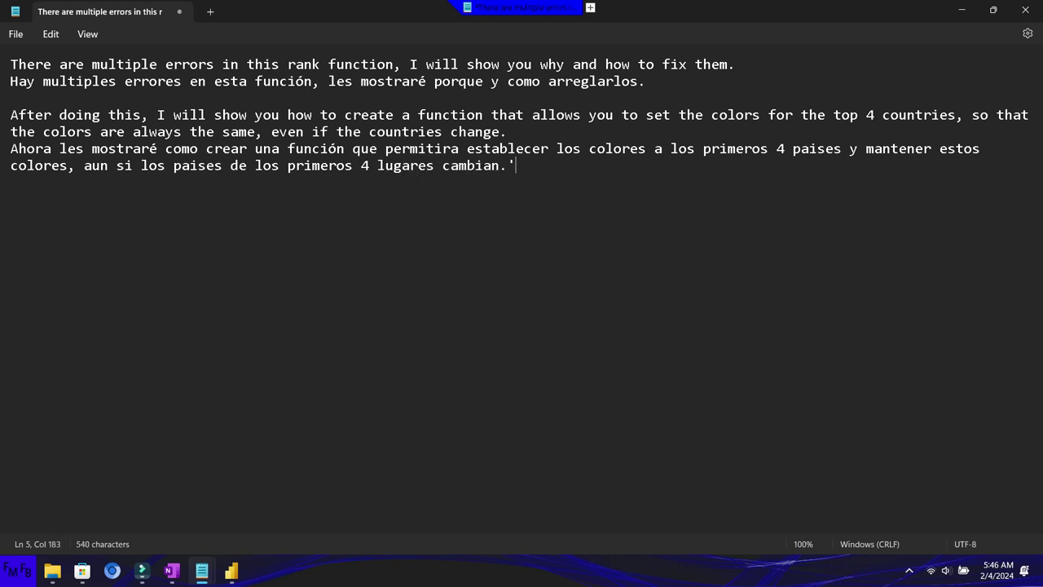
pyautogui.press('BackSpace')
pyautogui.hotkey('alt', 'Tab')
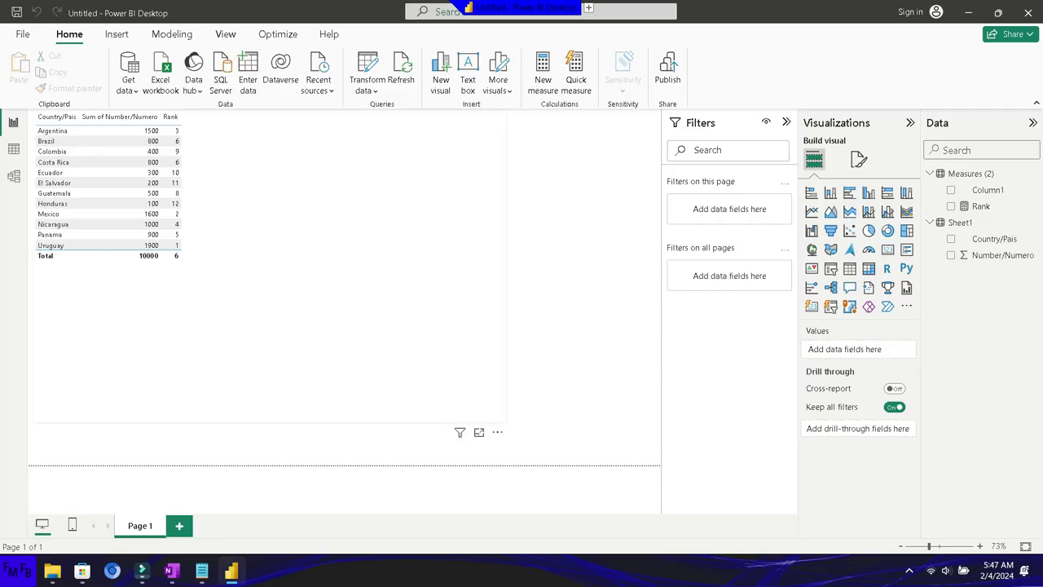
# - Create a new measure in Measures (2) named Colors, starting with SWITCH(true(), on separate lines
pyautogui.click(1033, 173)
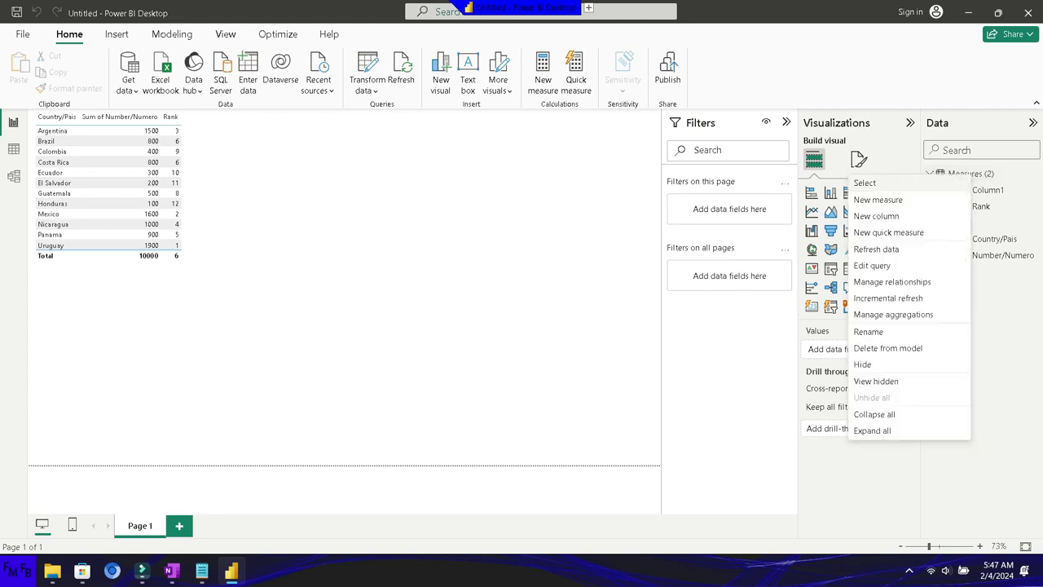
pyautogui.click(878, 199)
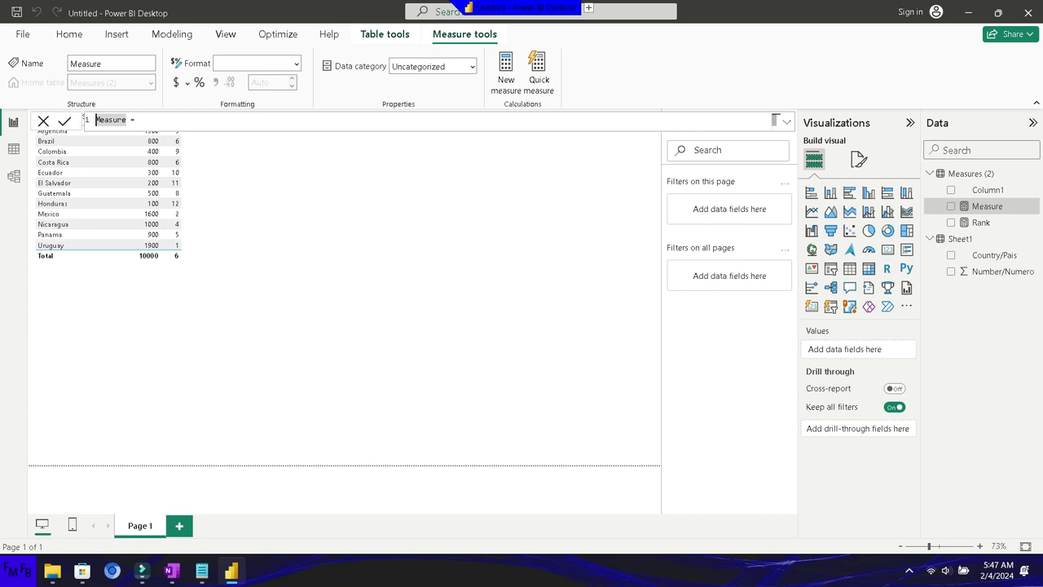
pyautogui.write('Colors')
pyautogui.write('swi')
pyautogui.press('Tab')
pyautogui.write('true())')
pyautogui.hotkey('shift', 'Return')
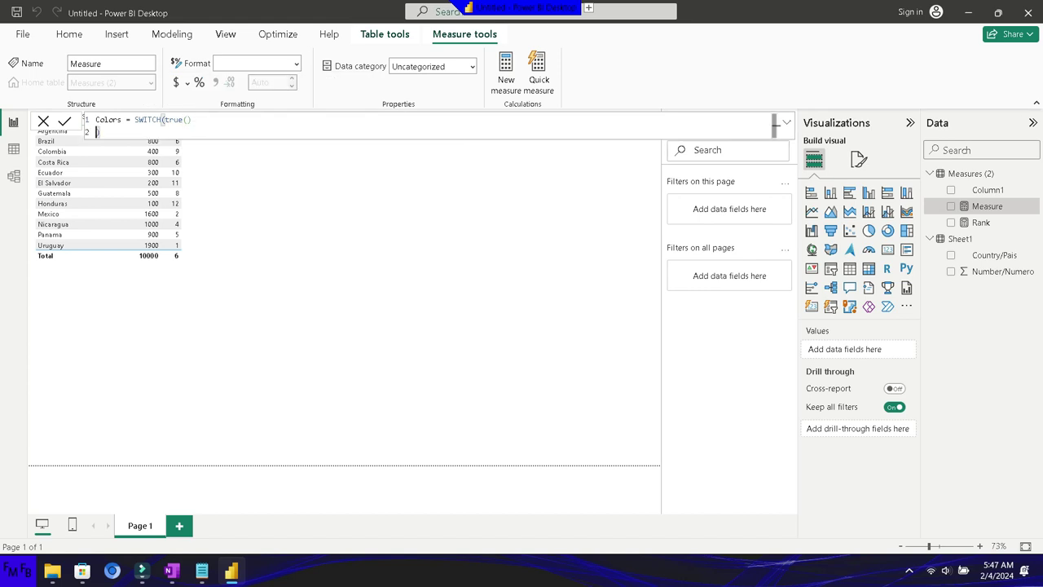
pyautogui.hotkey('shift', 'Return')
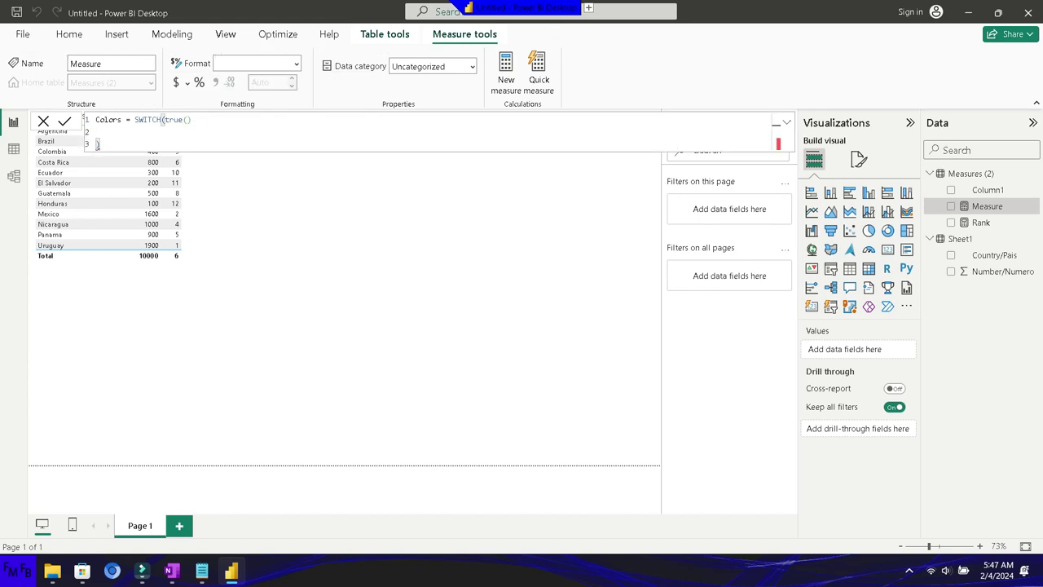
# - Add the first condition 'Measures (2)'[Rank]=1," on the second formula line
pyautogui.write('ran')
pyautogui.press('BackSpace')
pyautogui.press('BackSpace')
pyautogui.press('BackSpace')
pyautogui.write("'")
pyautogui.press('BackSpace')
pyautogui.click(194, 120)
pyautogui.write(',')
pyautogui.click(96, 132)
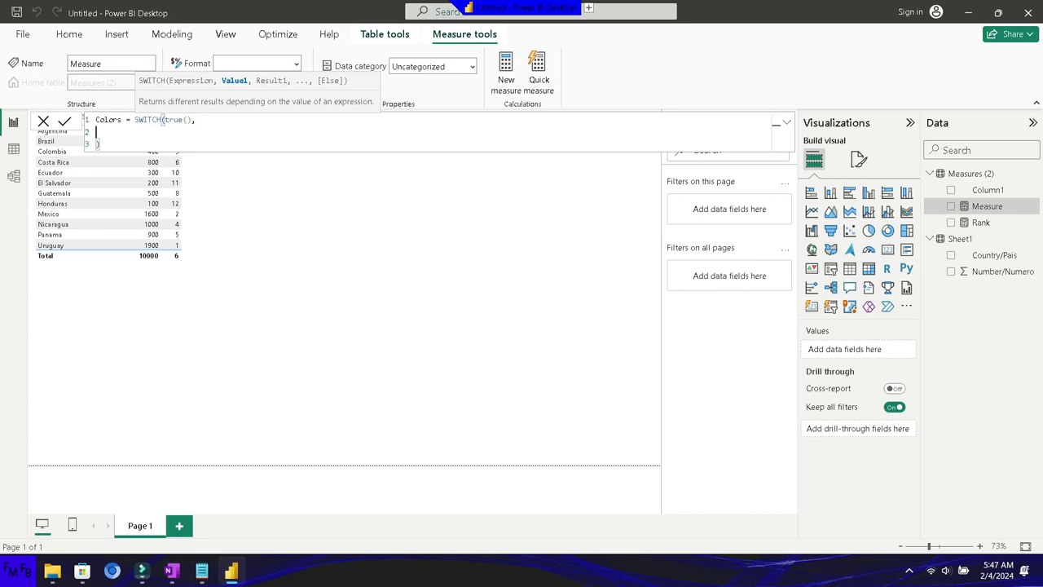
pyautogui.write('ra')
pyautogui.press('Tab')
pyautogui.write('=1')
pyautogui.write(',')
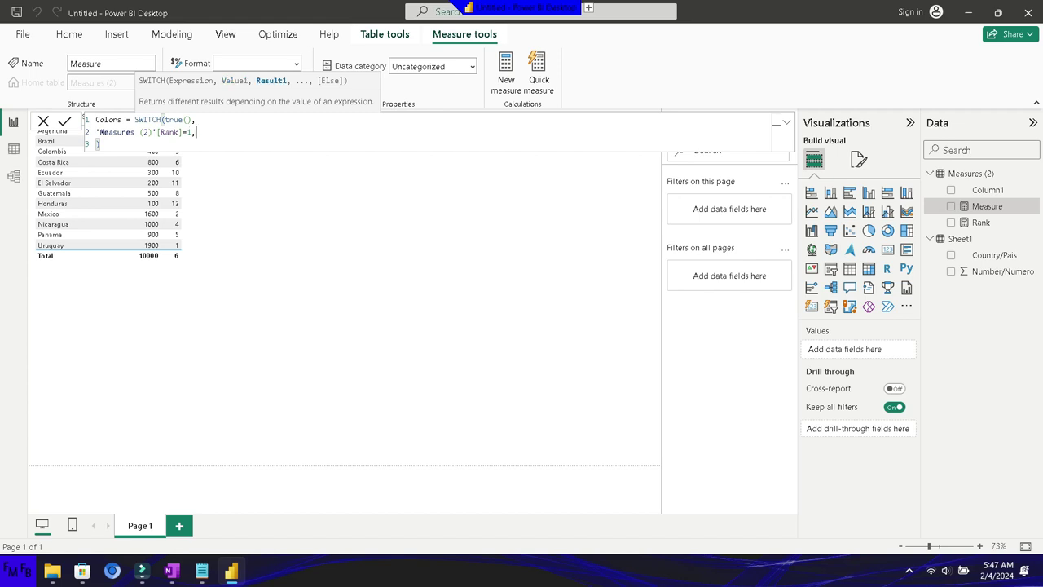
pyautogui.write('"')
pyautogui.hotkey('alt', 'Tab')
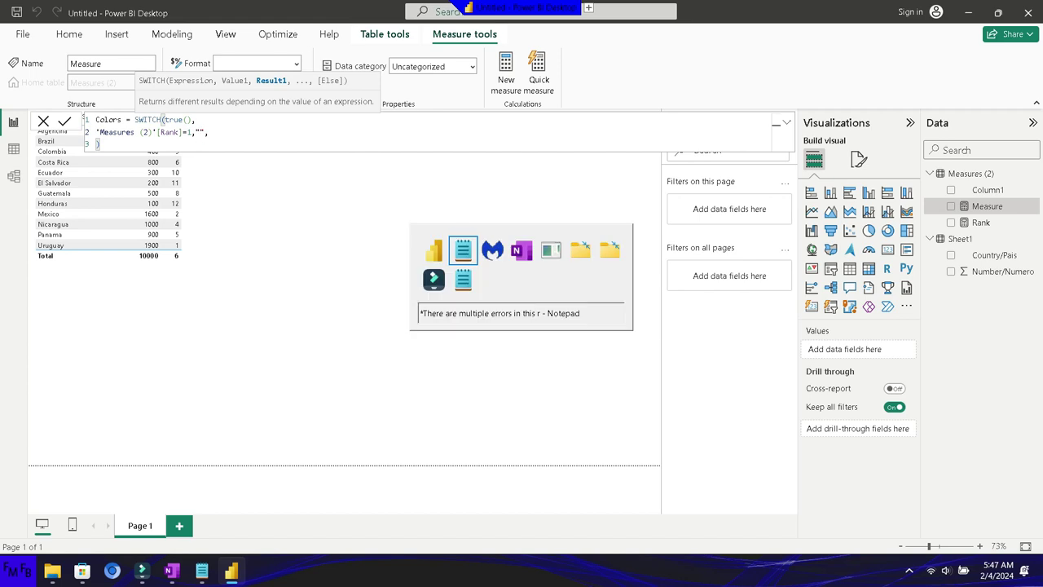
pyautogui.press('Tab')
pyautogui.press('Tab')
pyautogui.press('Tab')
pyautogui.press('Tab')
pyautogui.press('Tab')
pyautogui.press('Tab')
# - Paste #00468B from Notepad as the rank 1 colour and fix the closing parenthesis
pyautogui.press('Escape')
pyautogui.hotkey('alt', 'Down')
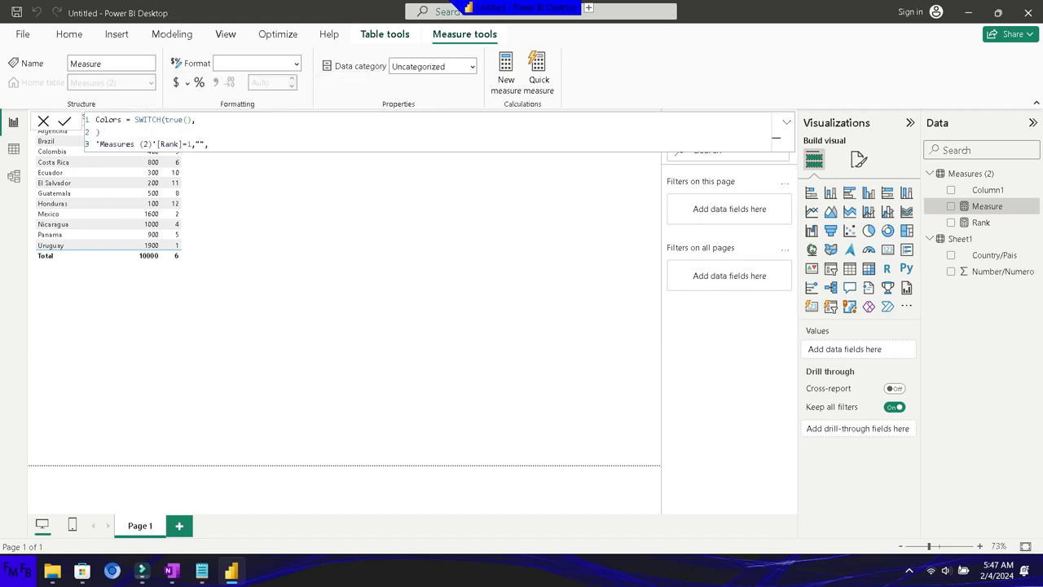
pyautogui.hotkey('alt', 'Tab')
pyautogui.press('Up')
pyautogui.press('Up')
pyautogui.press('Up')
pyautogui.press('Up')
pyautogui.press('Up')
pyautogui.hotkey('shift', 'Right')
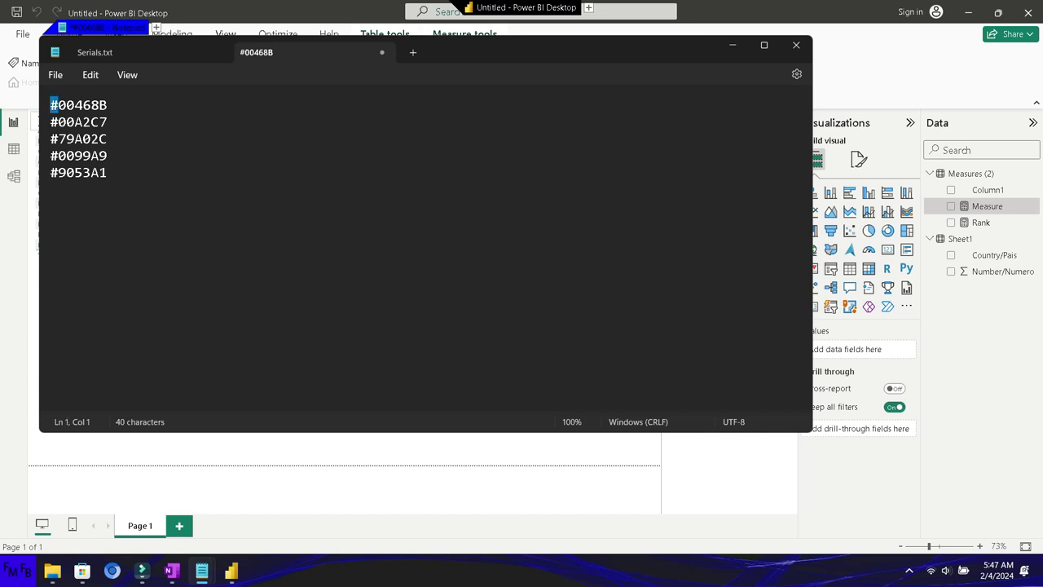
pyautogui.hotkey('shift', 'End')
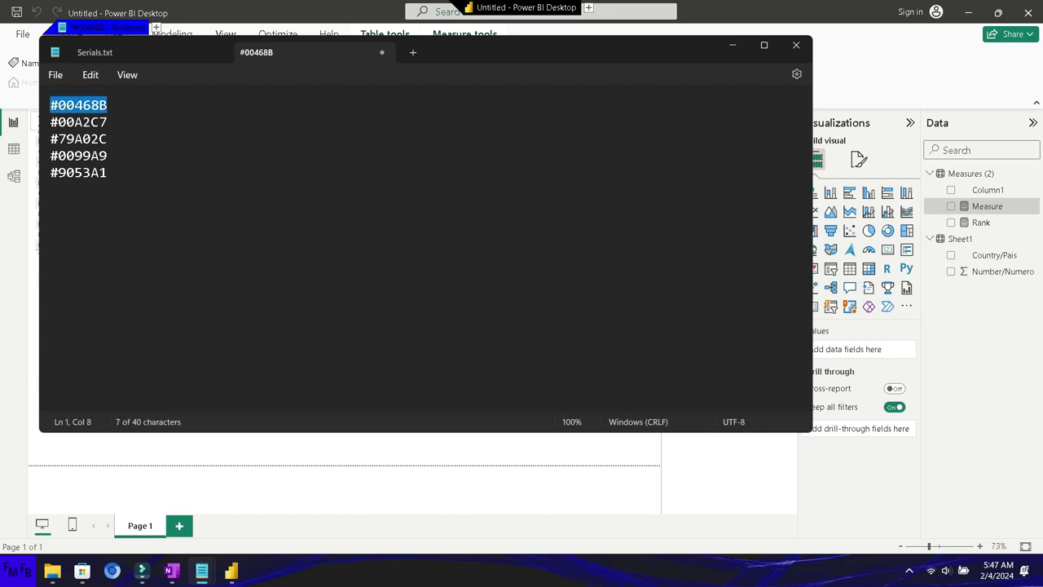
pyautogui.hotkey('alt', 'Tab')
pyautogui.write('#00468B')
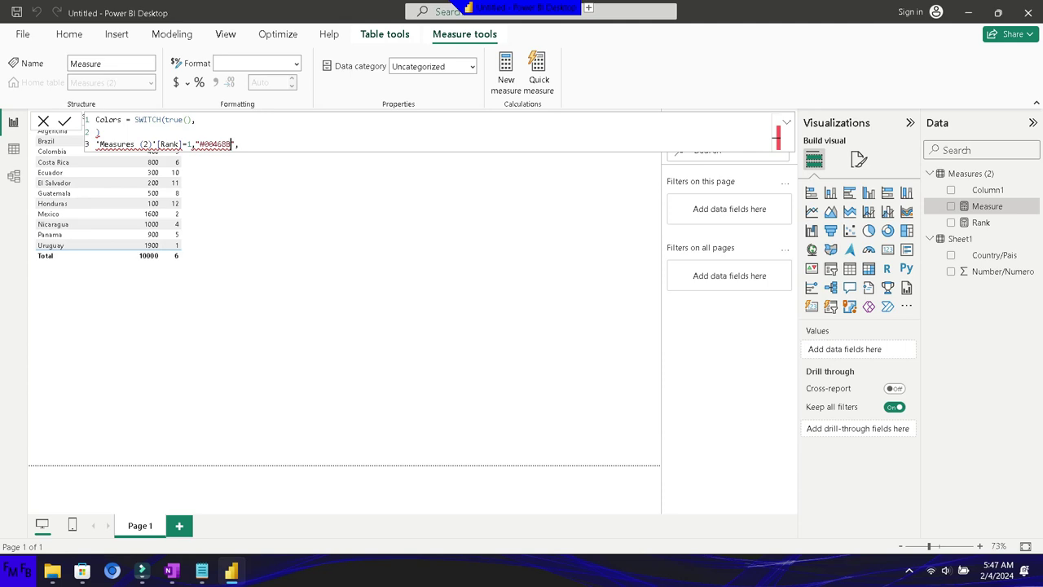
pyautogui.press('End')
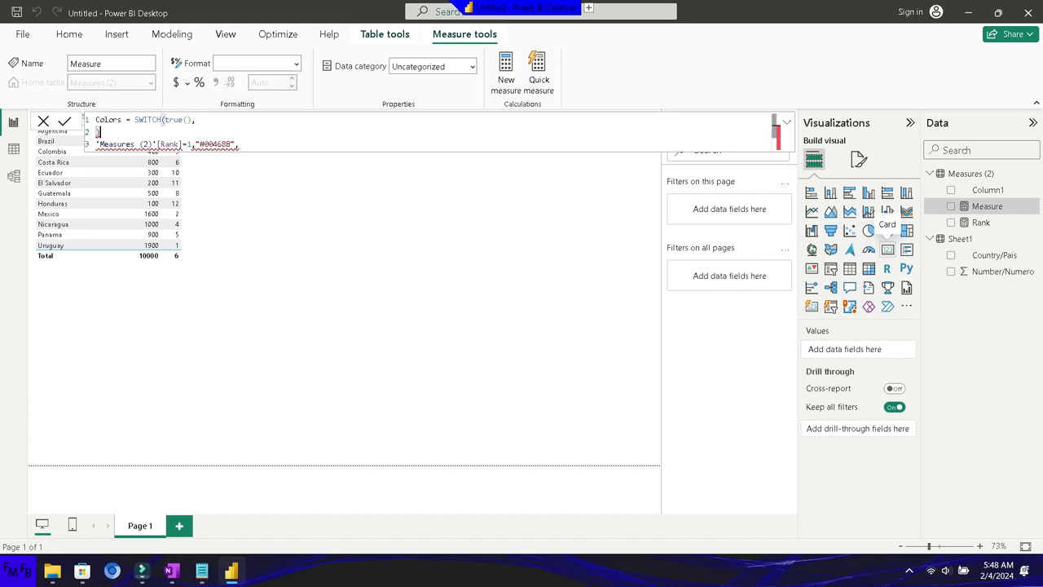
pyautogui.press('BackSpace')
pyautogui.press('BackSpace')
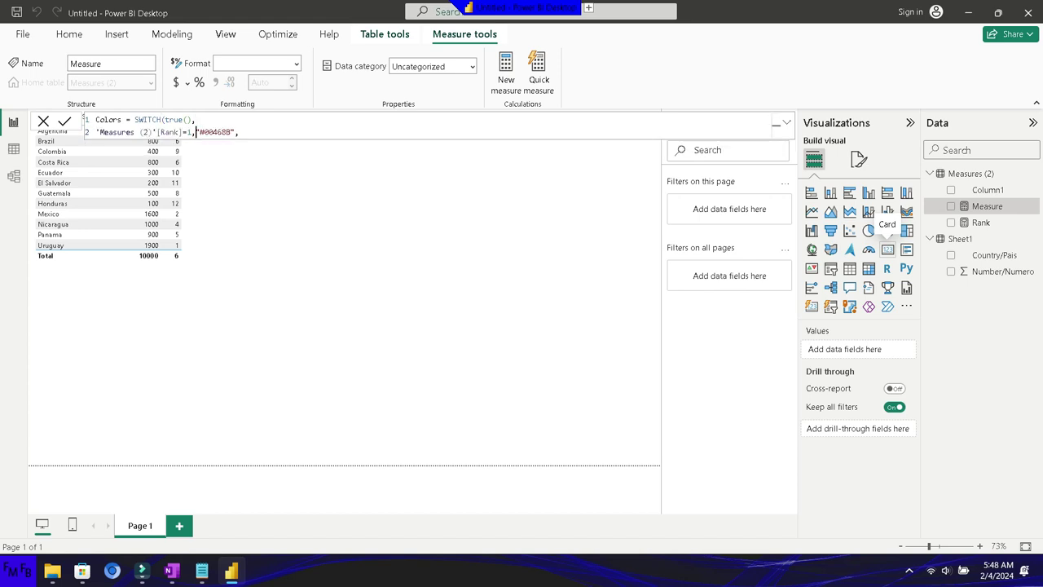
pyautogui.write(')')
pyautogui.press('Left')
# - Add the 'Measures (2)'[Rank]=2 condition returning #00A2C7
pyautogui.hotkey('shift', 'Return')
pyautogui.write('\'Measures (2)\'[Rank]=2,"')
pyautogui.hotkey('alt', 'Tab')
pyautogui.press('Tab')
pyautogui.press('Escape')
pyautogui.hotkey('alt', 'Tab')
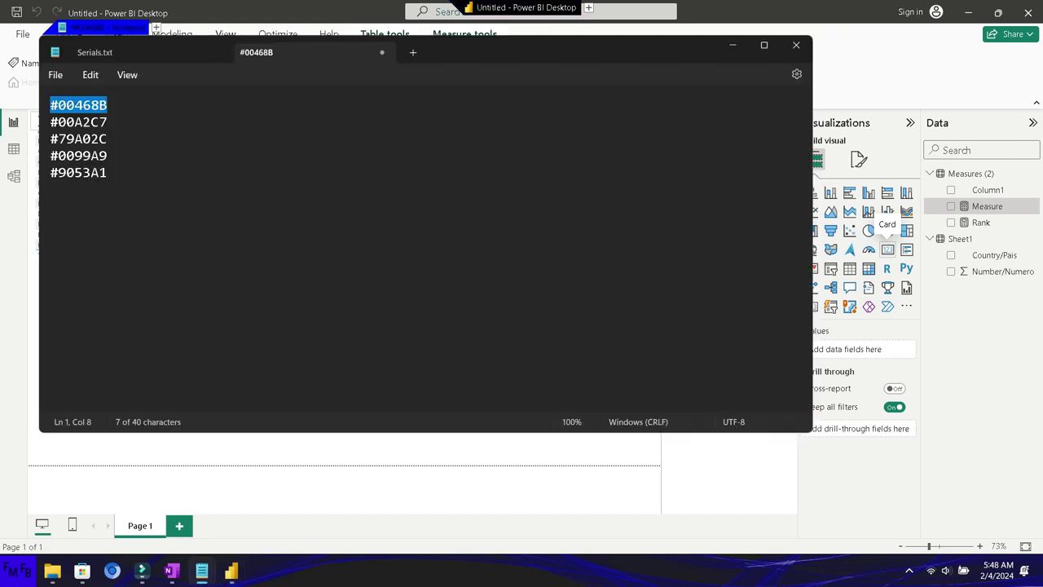
pyautogui.press('Home')
pyautogui.press('Down')
pyautogui.hotkey('shift', 'Right')
pyautogui.hotkey('shift', 'Right')
pyautogui.hotkey('shift', 'Right')
pyautogui.hotkey('shift', 'Right')
pyautogui.hotkey('ctrl', 'c')
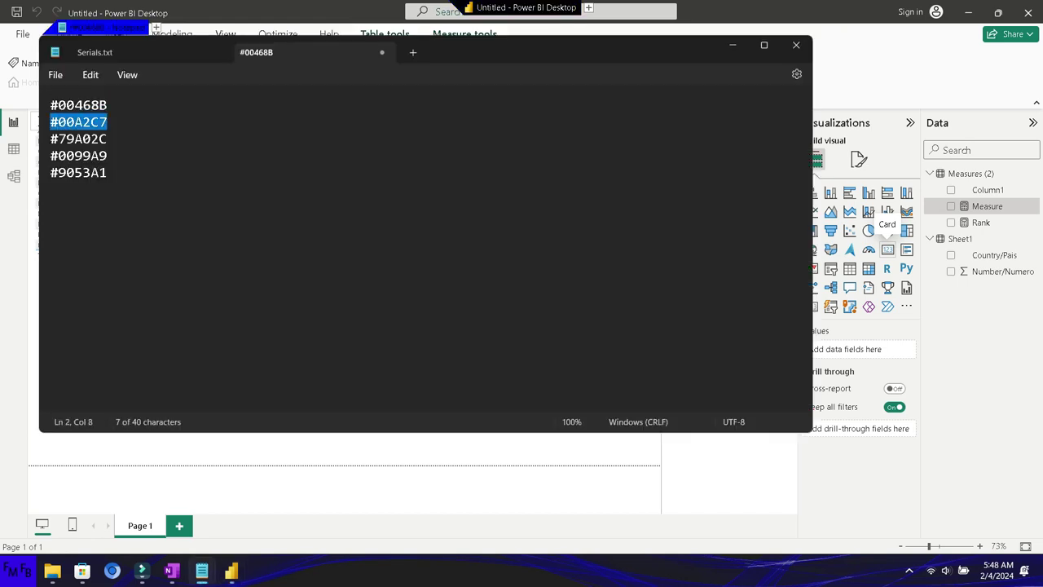
pyautogui.hotkey('alt', 'Tab')
pyautogui.hotkey('ctrl', 'v')
pyautogui.write(',')
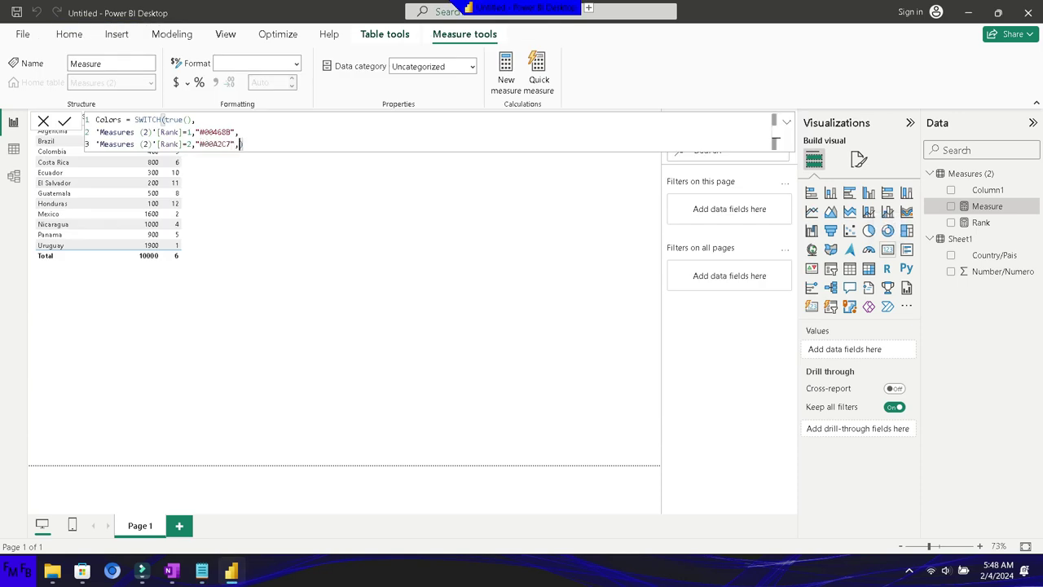
# - Add a Rank=3 condition on a new line of the SWITCH formula
pyautogui.hotkey('shift', 'Return')
pyautogui.hotkey('shift', 'Return')
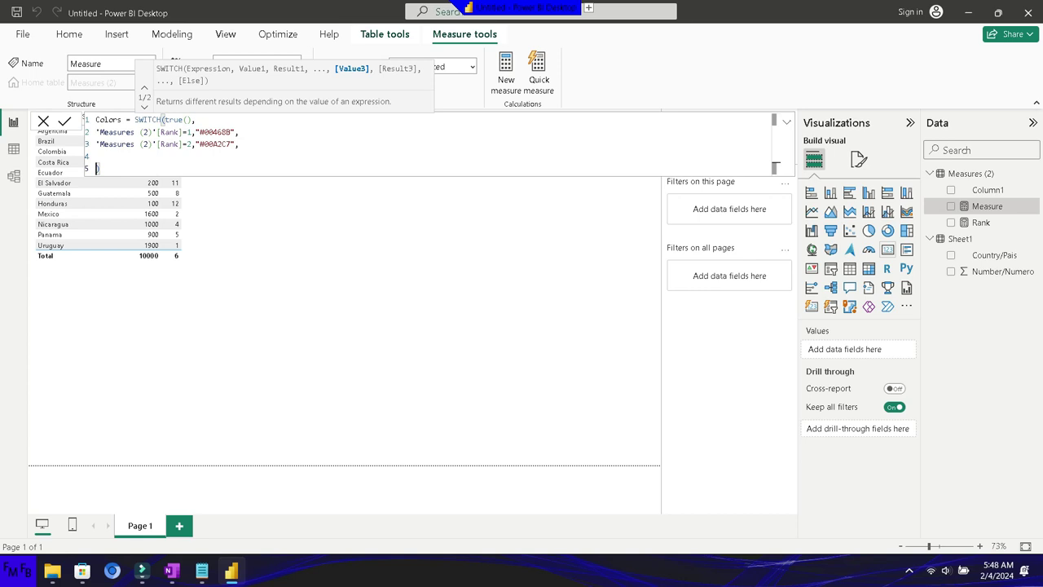
pyautogui.press('Up')
pyautogui.press('Down')
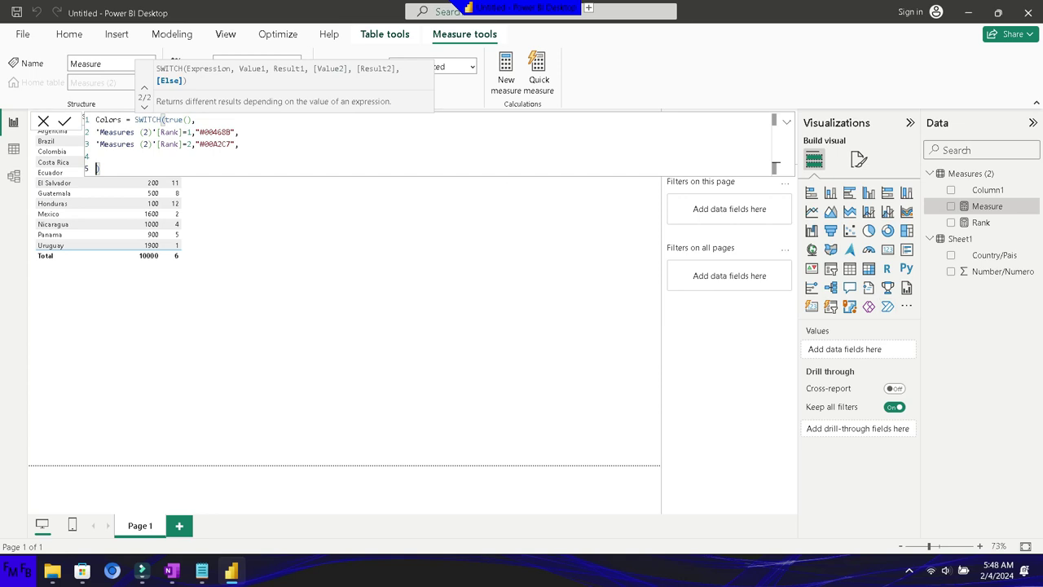
pyautogui.press('Escape')
pyautogui.press('Up')
pyautogui.write("'")
pyautogui.press('Tab')
pyautogui.write('=3')
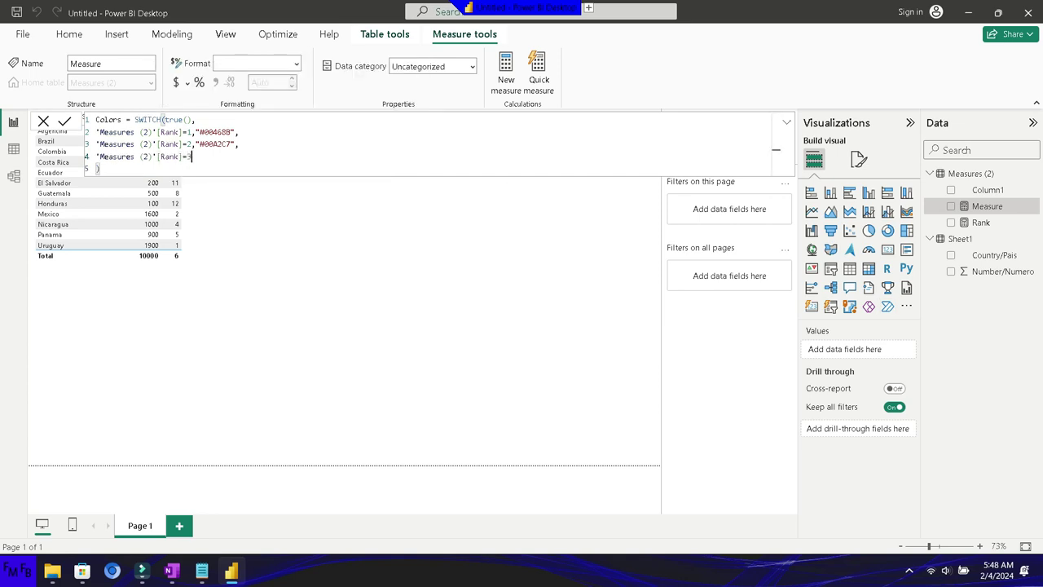
pyautogui.write(',')
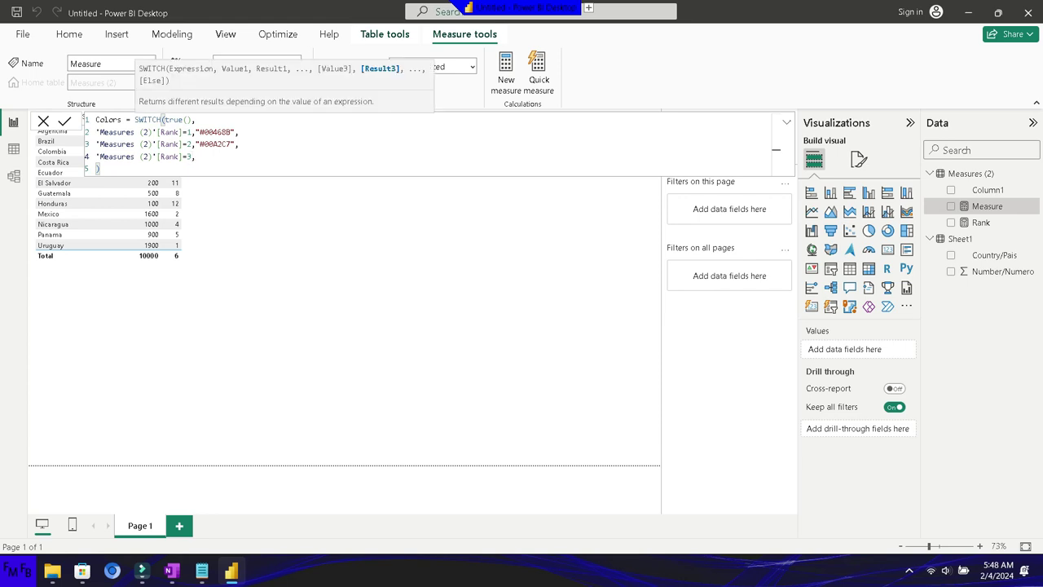
# - Fill in #79A02C as the rank 3 colour and commit the measure
pyautogui.hotkey('alt', 'Tab')
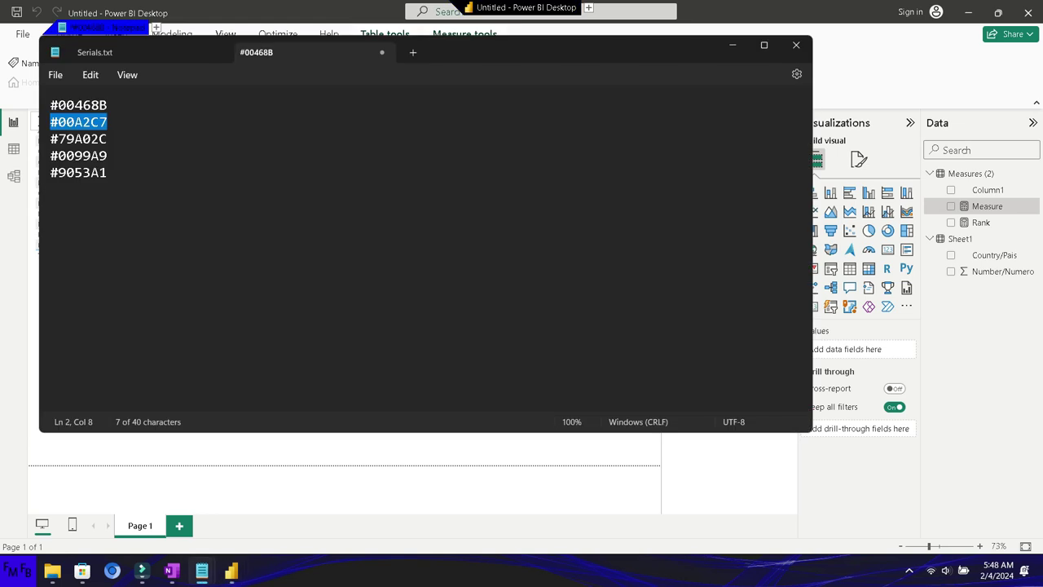
pyautogui.press('Home')
pyautogui.press('Down')
pyautogui.hotkey('shift', 'End')
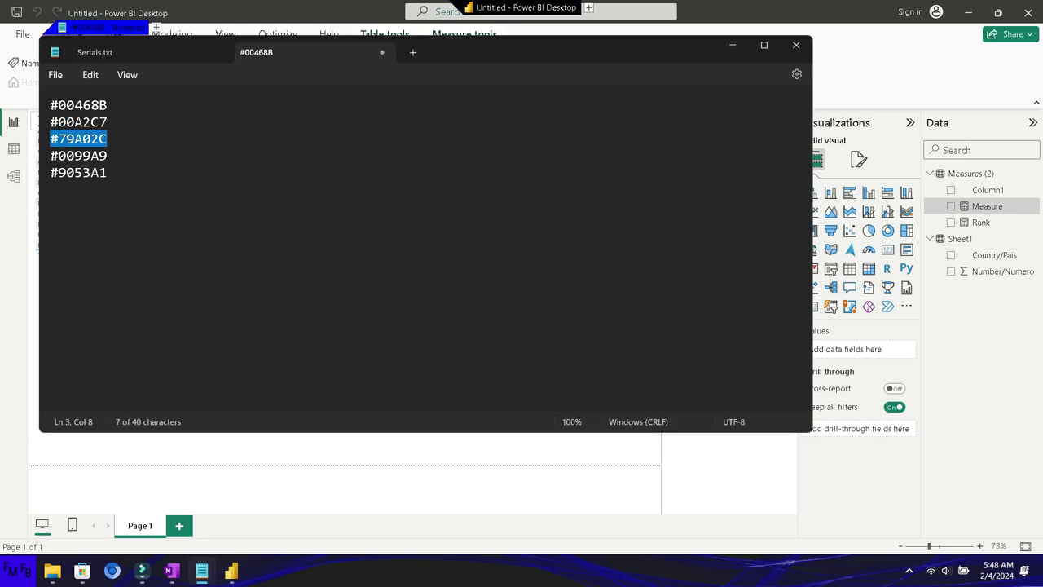
pyautogui.hotkey('alt', 'Tab')
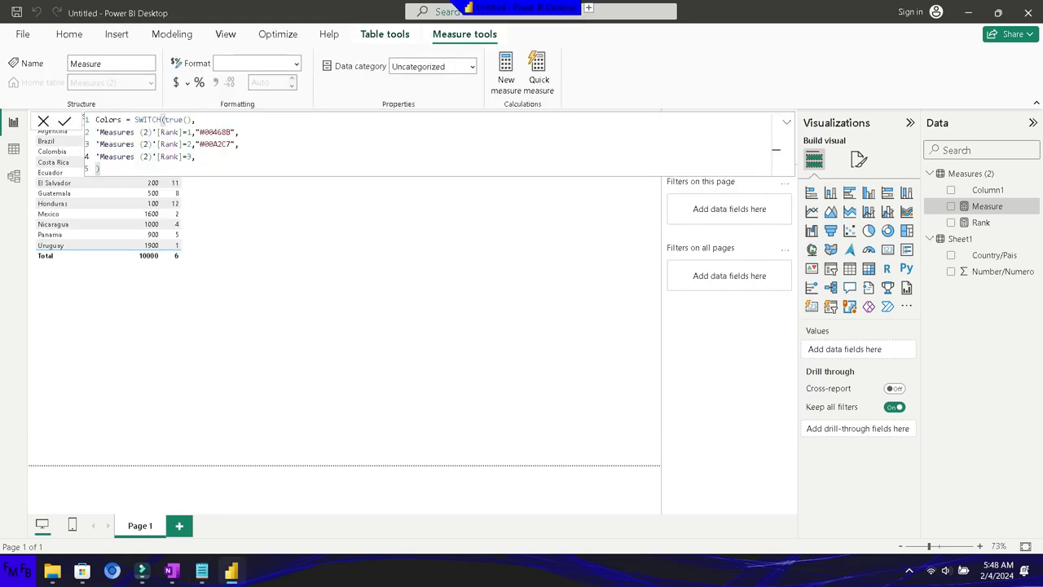
pyautogui.write('""')
pyautogui.write('#79A02C')
pyautogui.write(',')
pyautogui.press('Return')
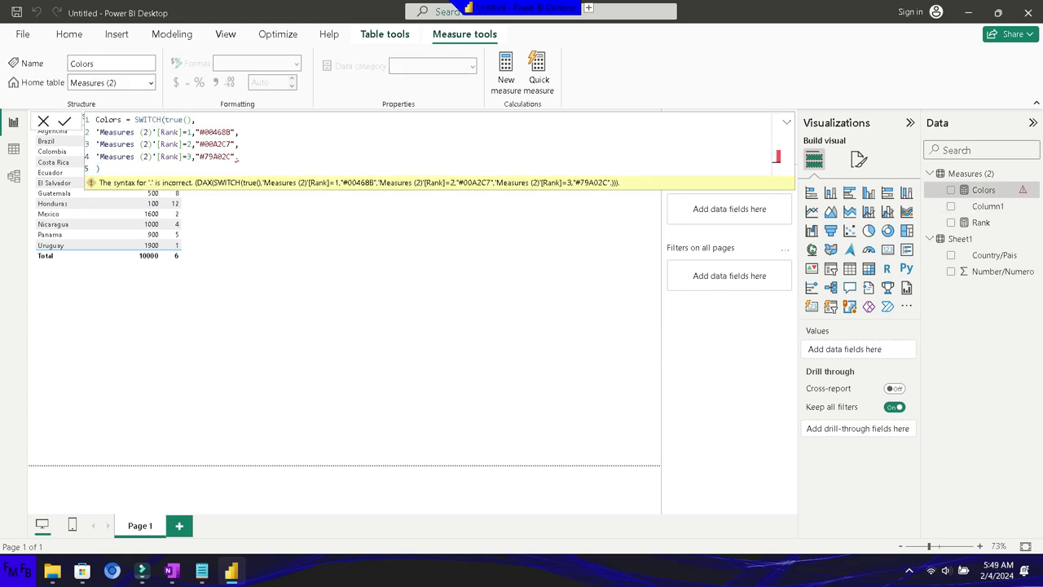
# - Add the Rank=4 condition returning #0099A9 and commit the finished Colors measure
pyautogui.click(239, 157)
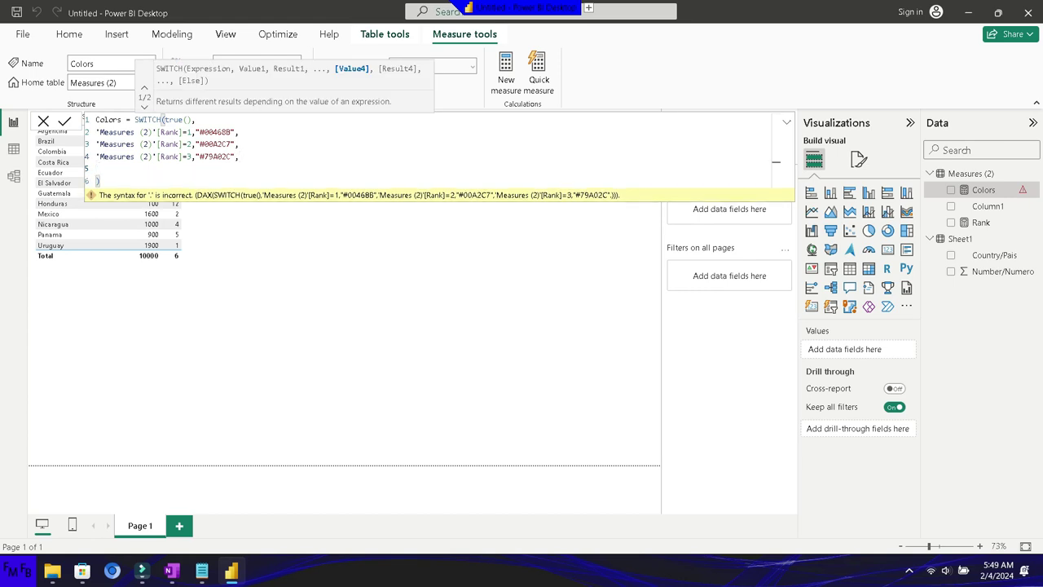
pyautogui.write('ran')
pyautogui.press('Tab')
pyautogui.write('=4')
pyautogui.write(',""')
pyautogui.hotkey('alt', 'Tab')
pyautogui.click(51, 139)
pyautogui.press('Down')
pyautogui.hotkey('shift', 'End')
pyautogui.hotkey('ctrl', 'c')
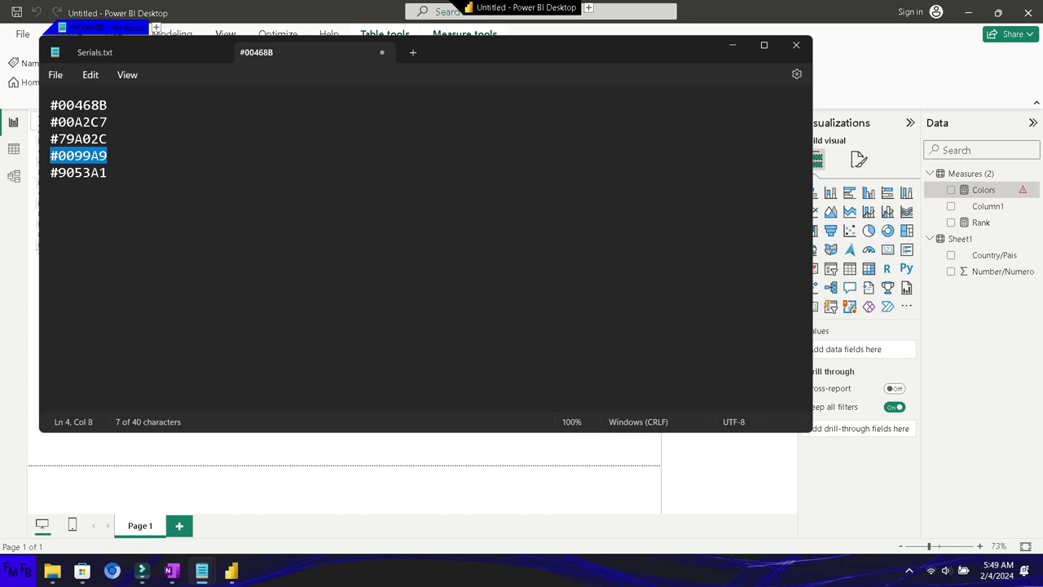
pyautogui.hotkey('alt', 'Tab')
pyautogui.hotkey('ctrl', 'v')
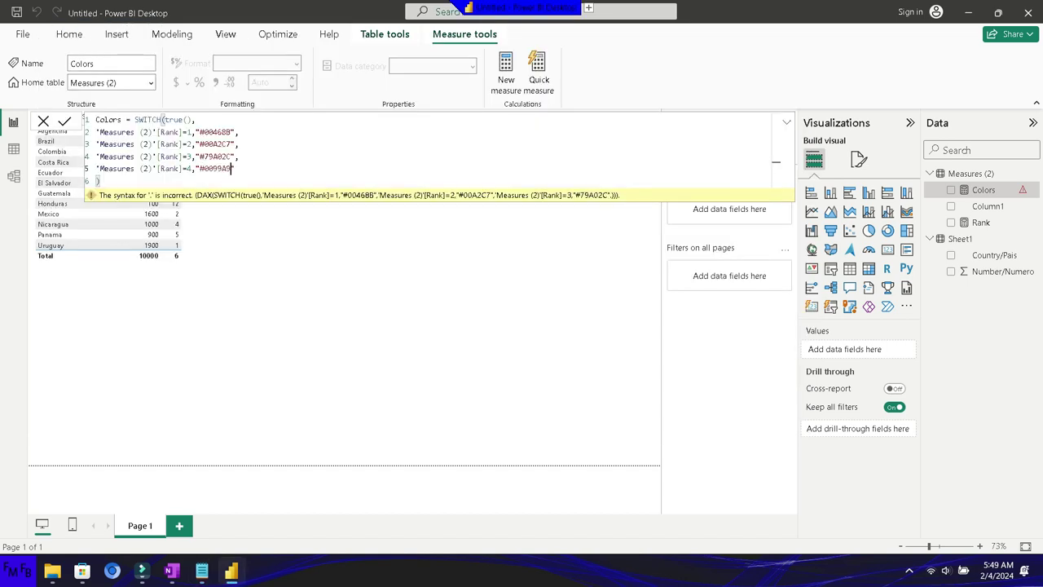
pyautogui.press('Return')
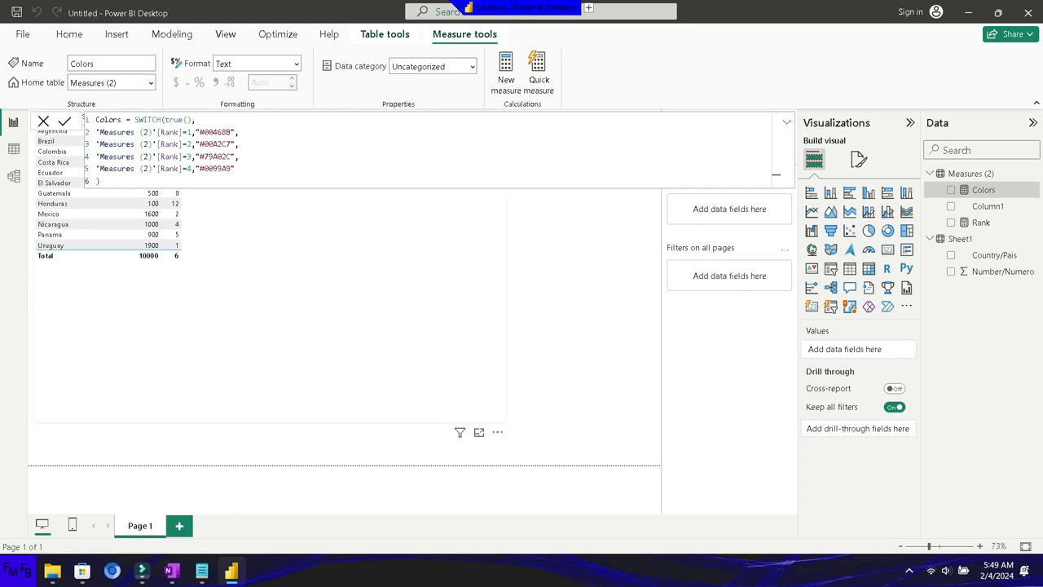
# - Shrink the country table into the page's top-left corner
pyautogui.click(269, 326)
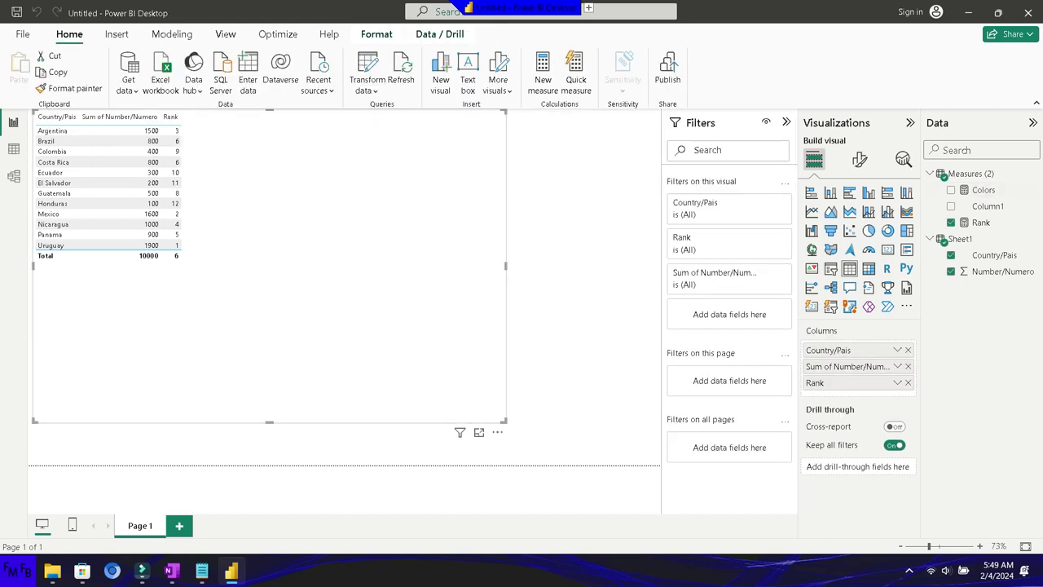
pyautogui.moveTo(505, 422); pyautogui.dragTo(238, 295)
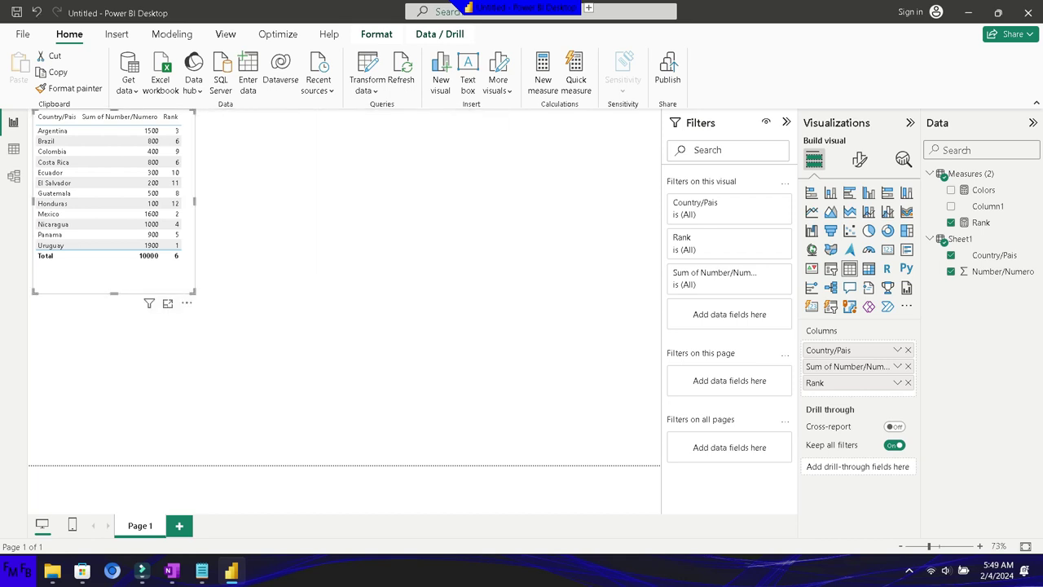
pyautogui.click(159, 303)
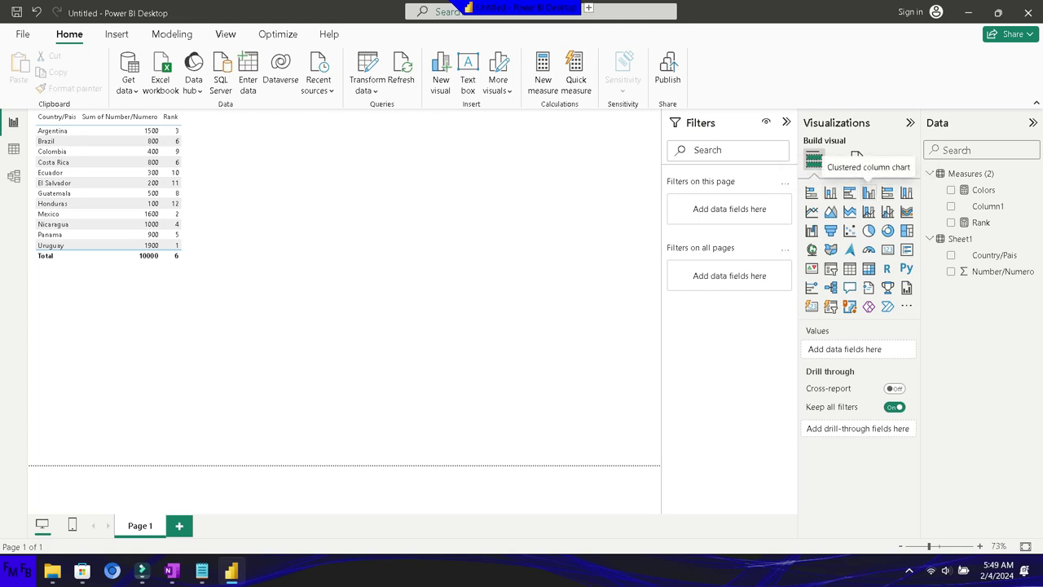
# - Add a clustered column chart of Sum of Number/Numero by Country/Pais
pyautogui.click(869, 193)
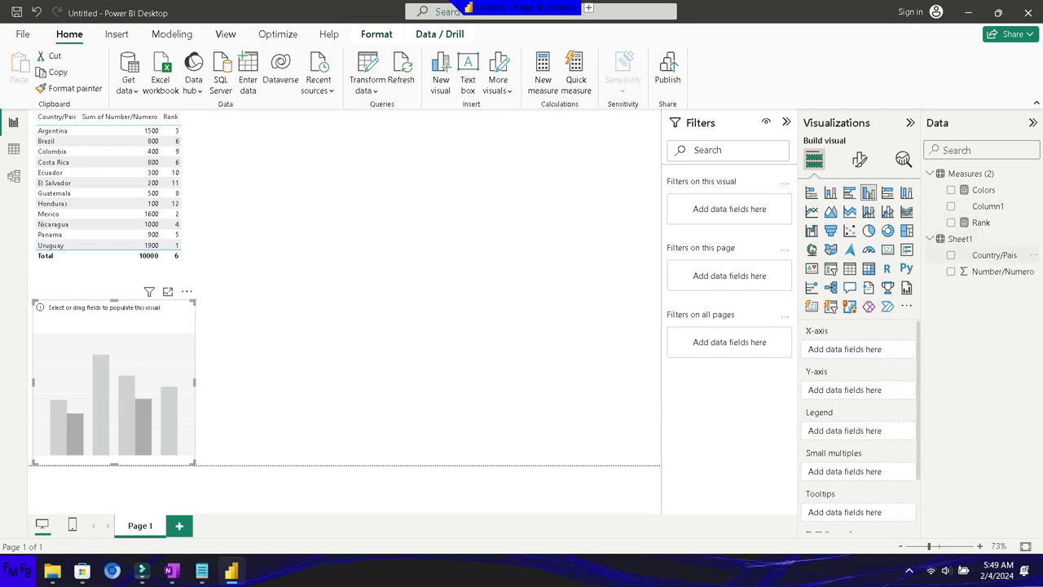
pyautogui.click(950, 255)
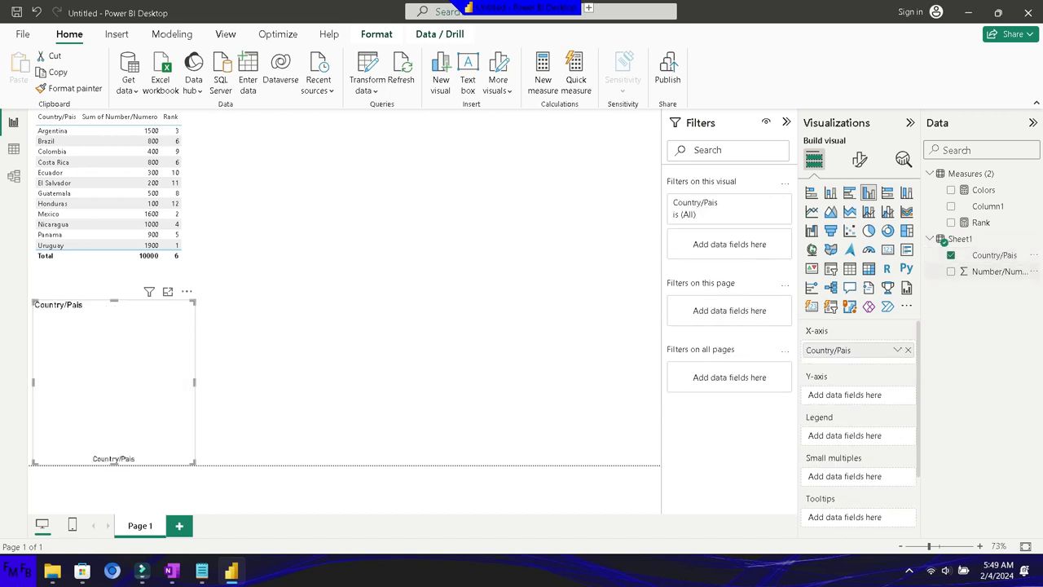
pyautogui.click(950, 271)
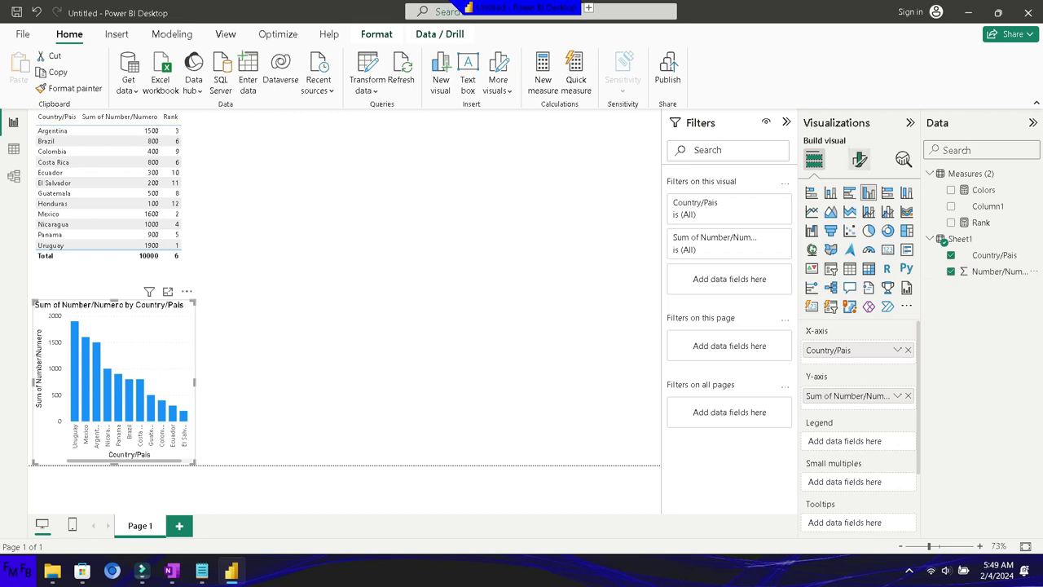
pyautogui.click(860, 159)
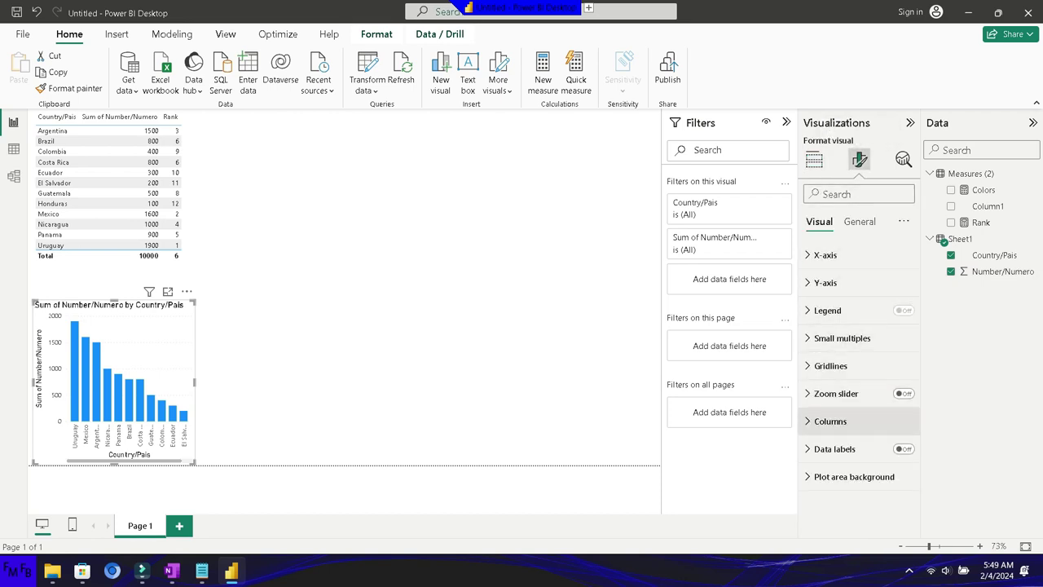
# - Colour the columns by Field value using the Colors measure from Measures (2)
pyautogui.click(830, 420)
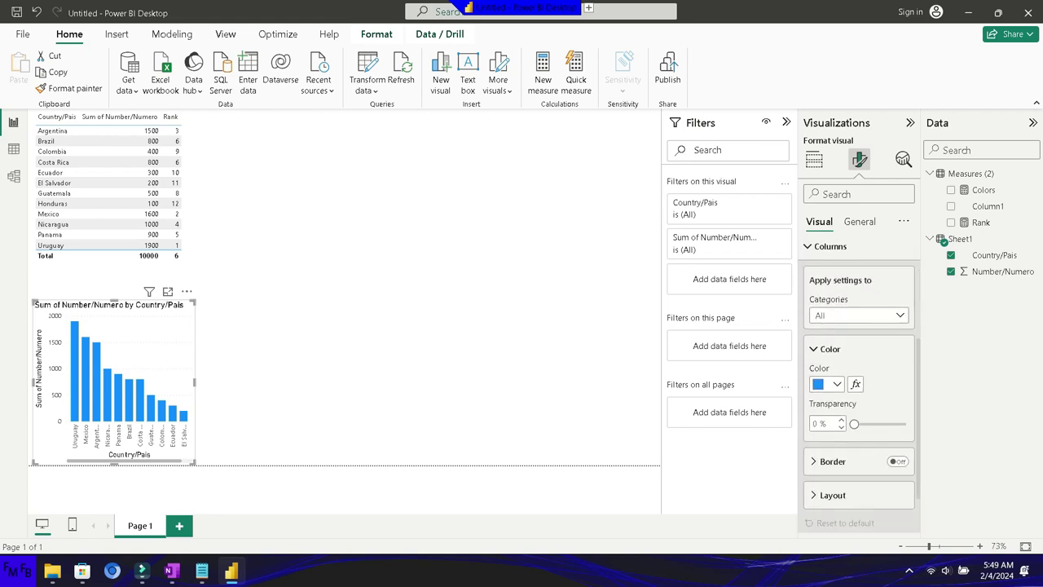
pyautogui.click(855, 384)
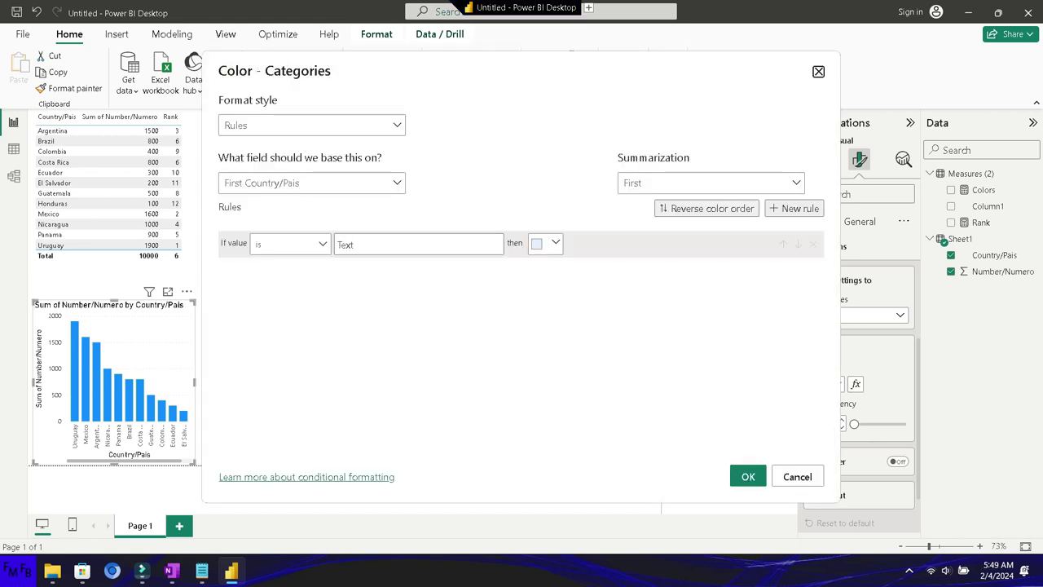
pyautogui.click(311, 125)
pyautogui.click(245, 191)
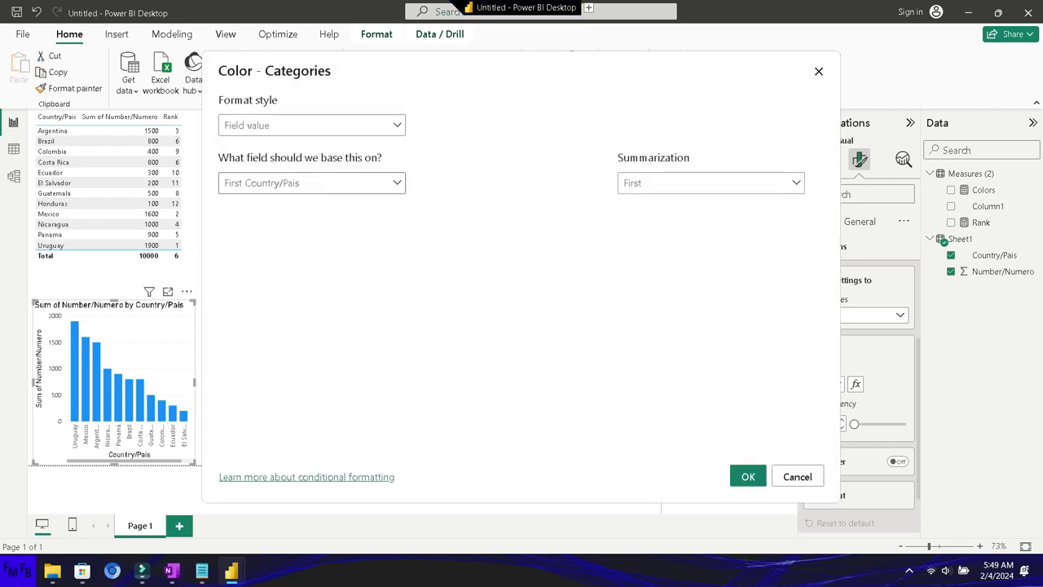
pyautogui.click(312, 183)
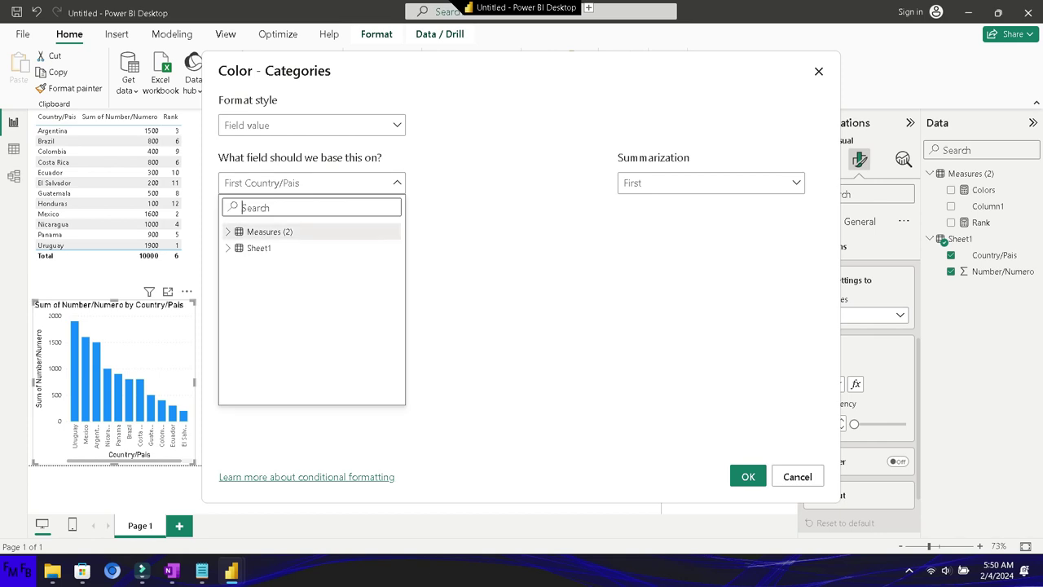
pyautogui.click(268, 231)
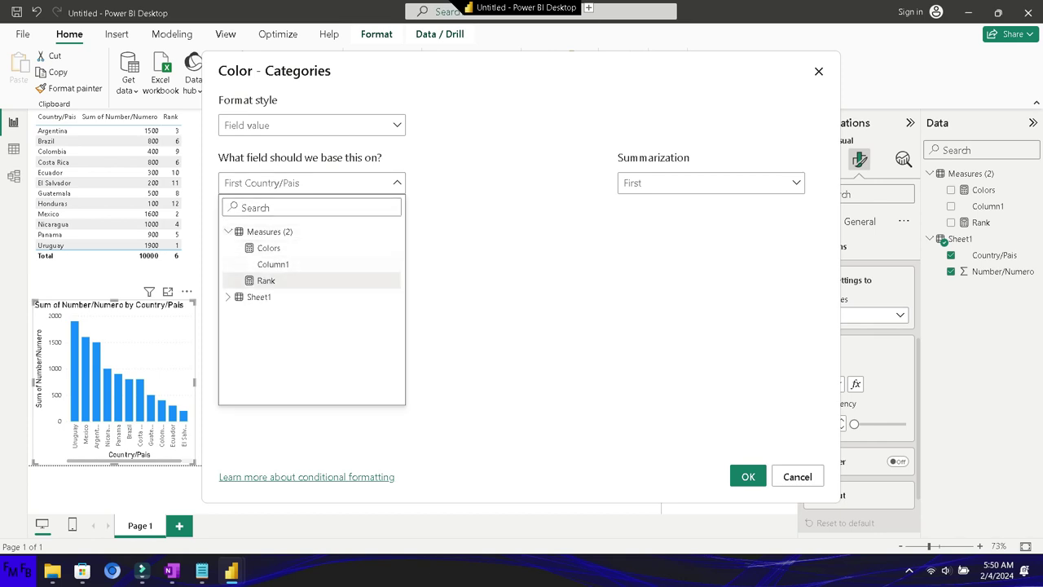
pyautogui.click(262, 247)
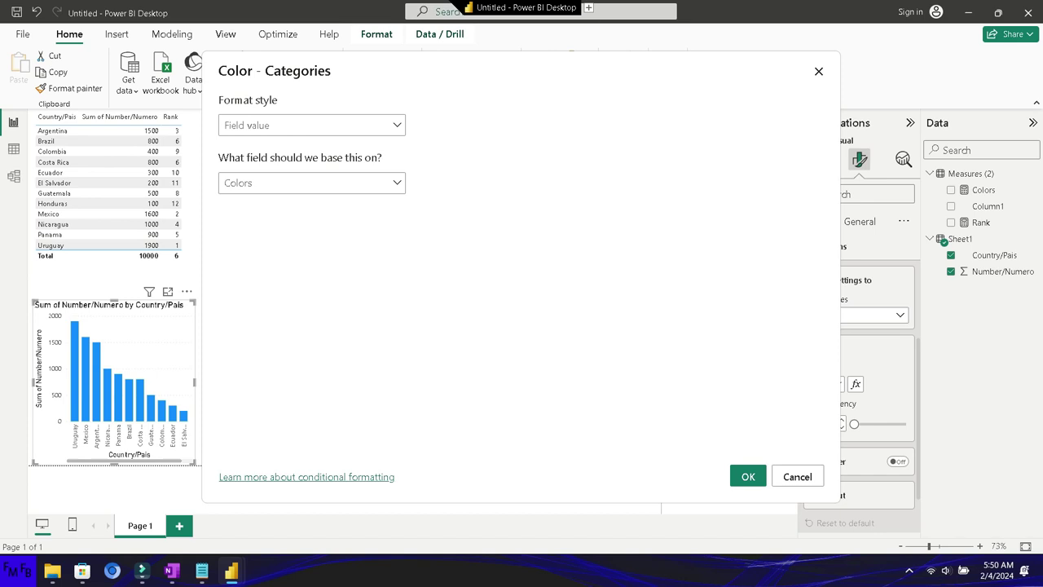
pyautogui.click(748, 477)
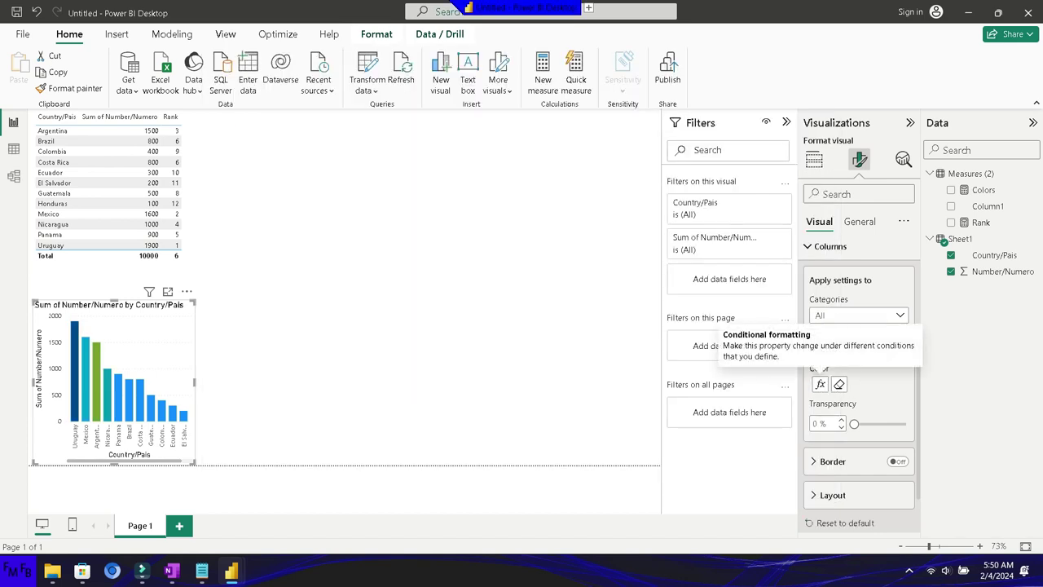
# - Filter the chart's Country/Pais to Top 4 by Sum of Number/Numero, leaving Uruguay, Mexico, Argentina, Nicaragua
pyautogui.press('Escape')
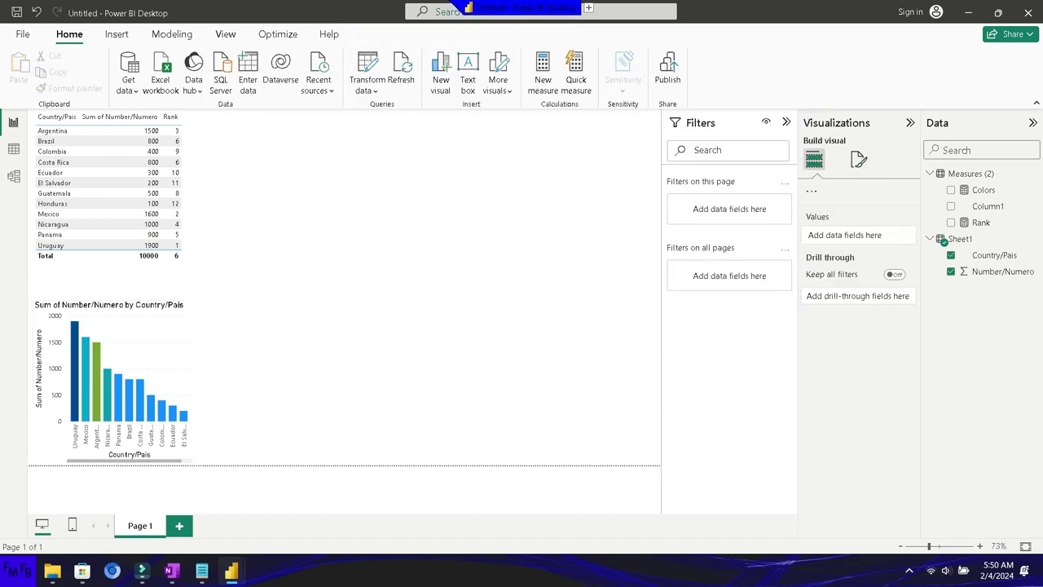
pyautogui.click(114, 375)
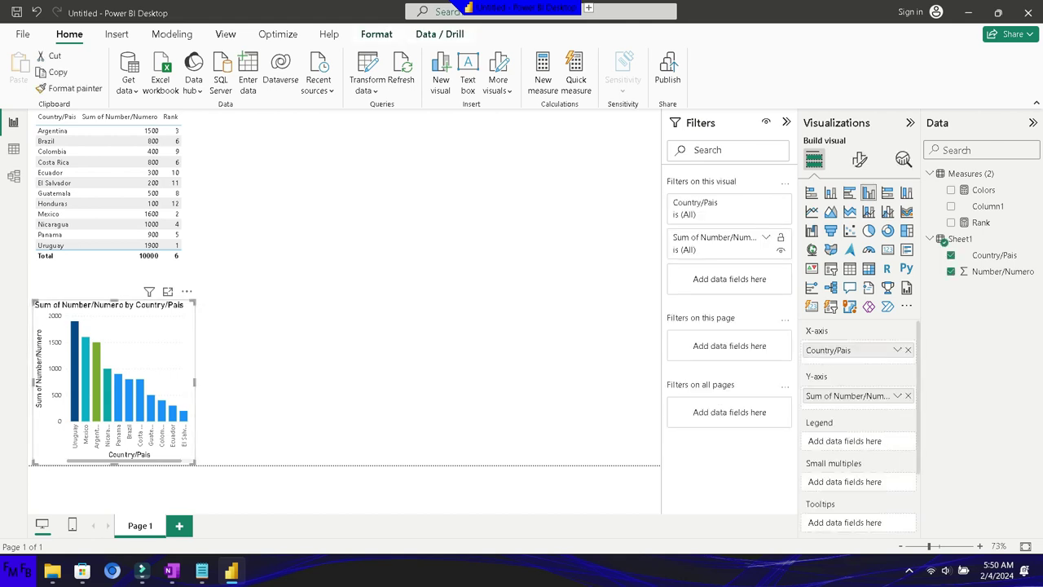
pyautogui.click(766, 237)
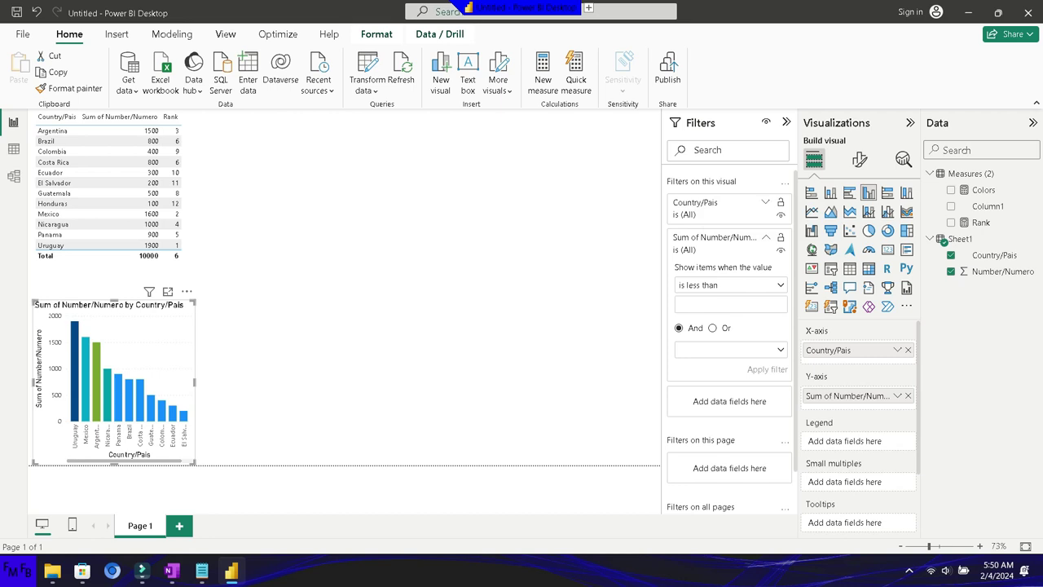
pyautogui.click(766, 202)
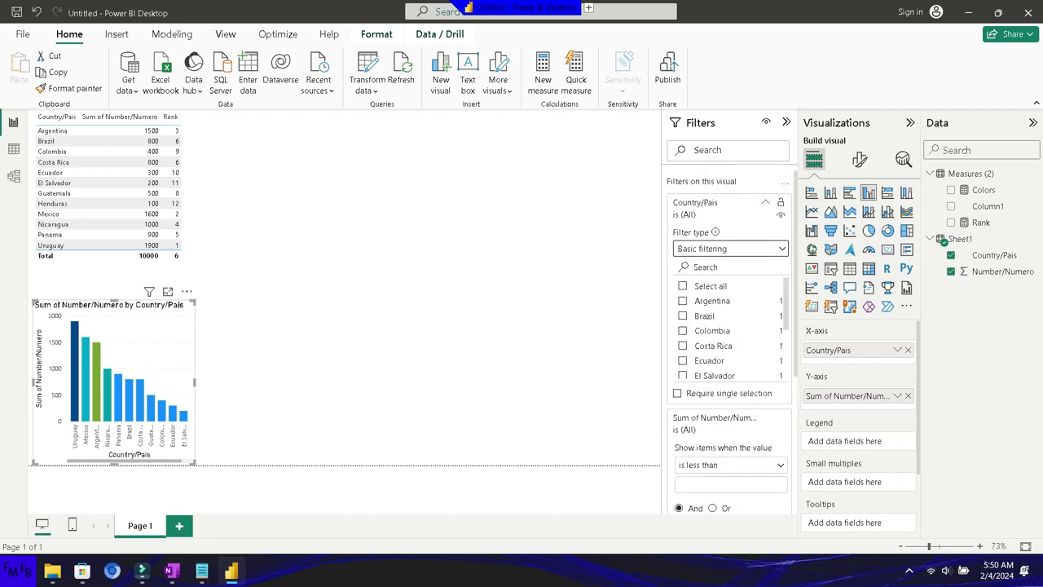
pyautogui.click(730, 249)
pyautogui.click(700, 300)
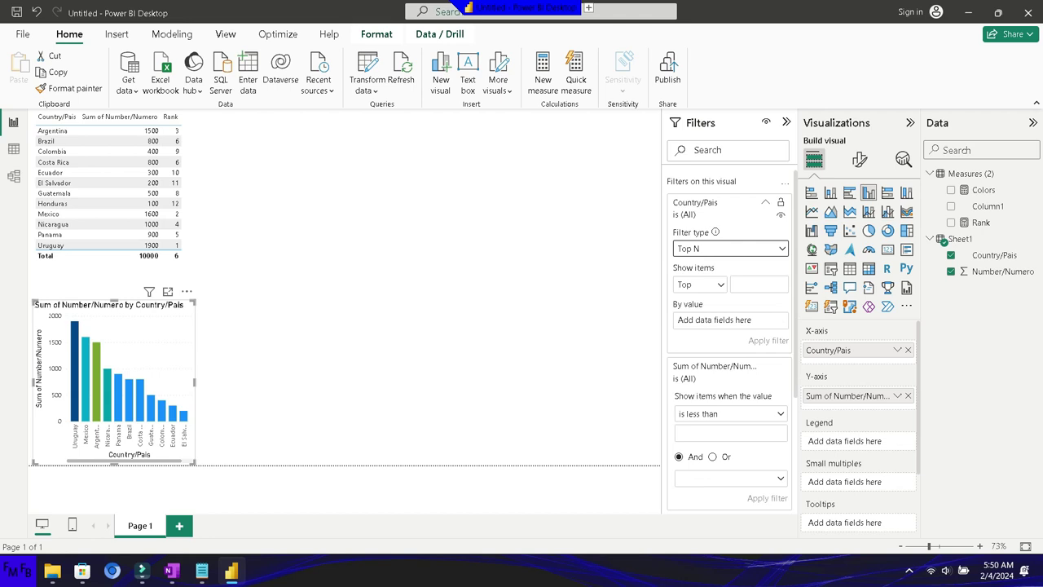
pyautogui.write('4')
pyautogui.moveTo(980, 222); pyautogui.dragTo(725, 324)
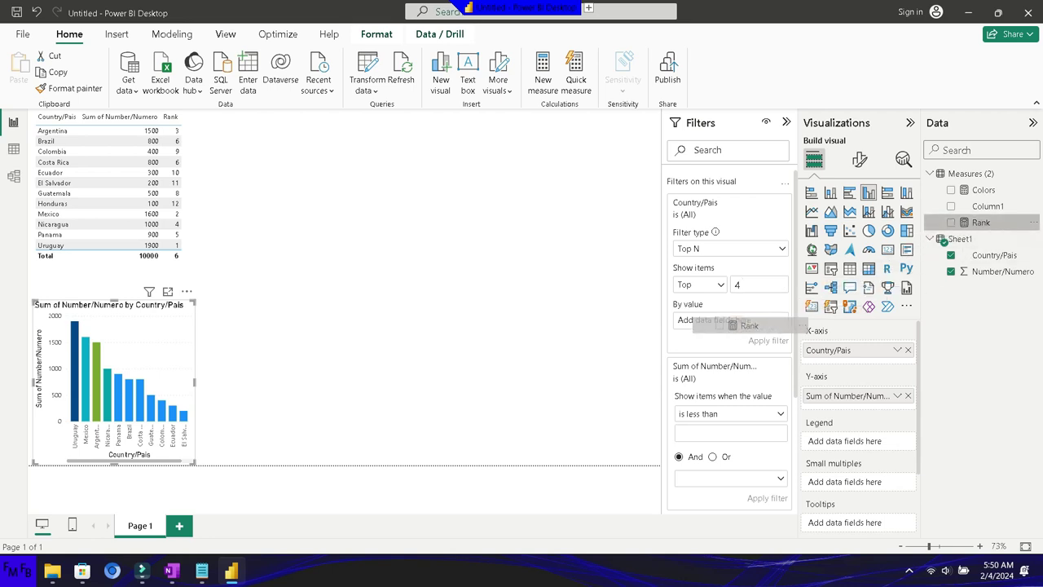
pyautogui.moveTo(725, 324); pyautogui.dragTo(982, 222)
pyautogui.moveTo(1001, 271); pyautogui.dragTo(721, 320)
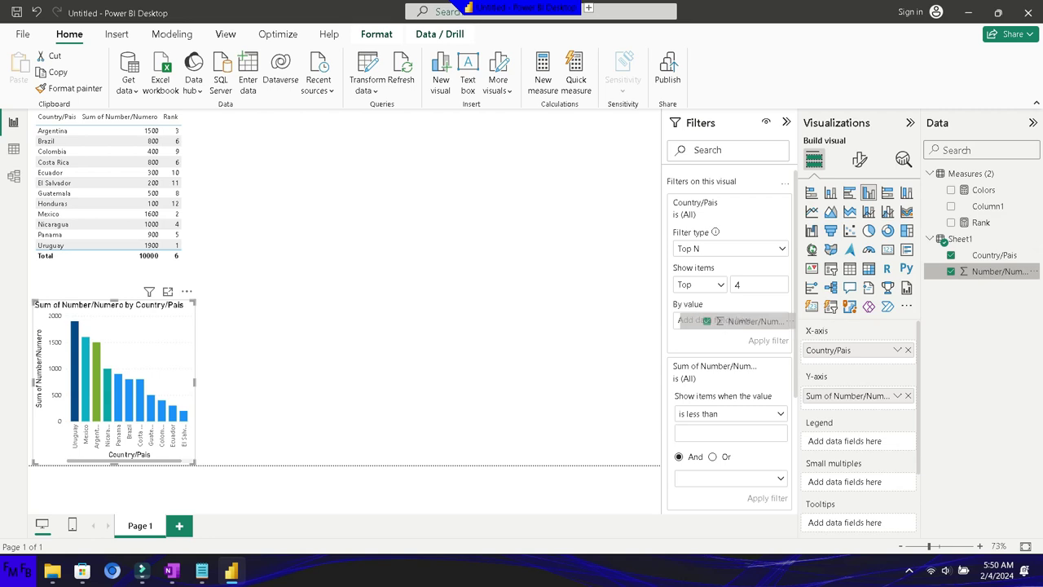
pyautogui.click(768, 338)
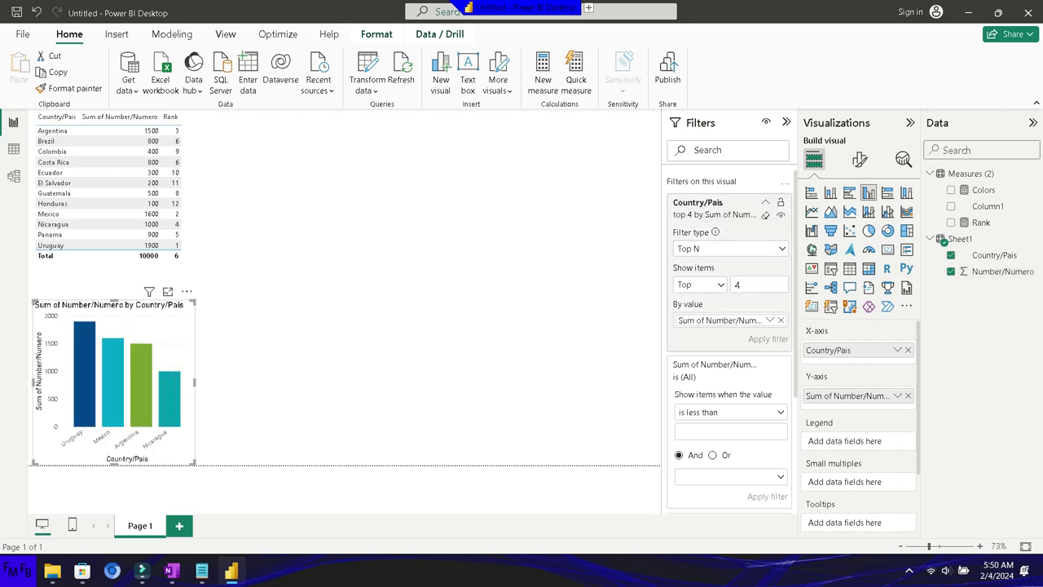
pyautogui.press('Escape')
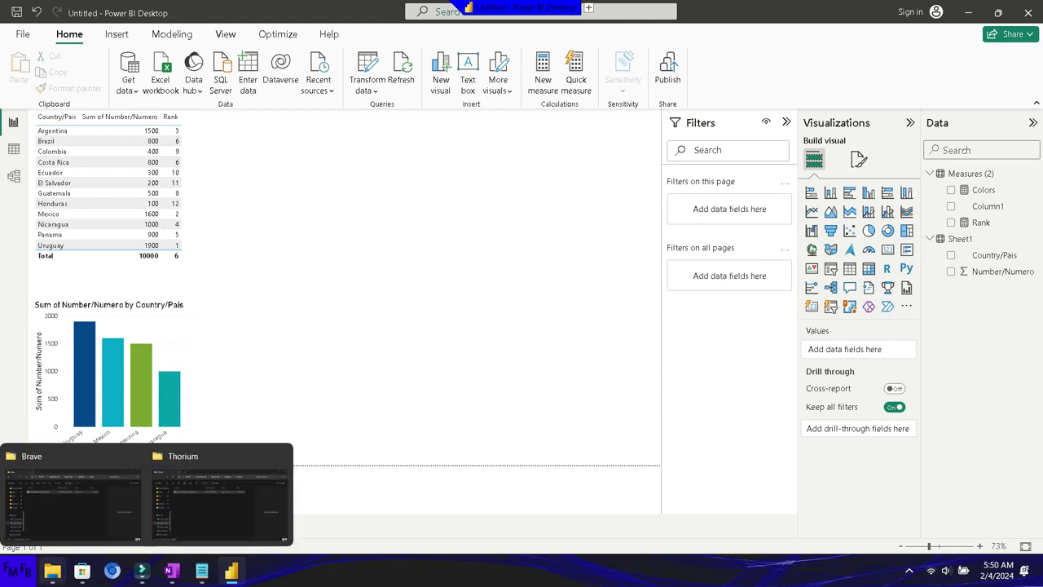
# - Open Trial.xlsx in Excel and set Honduras's value in B2 to 2100
pyautogui.click(15, 570)
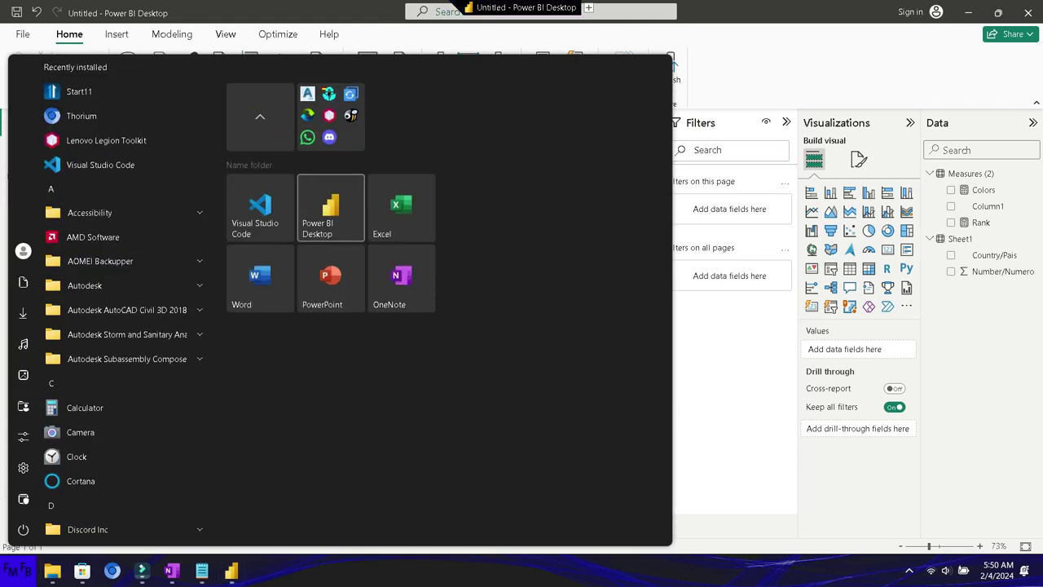
pyautogui.click(401, 208)
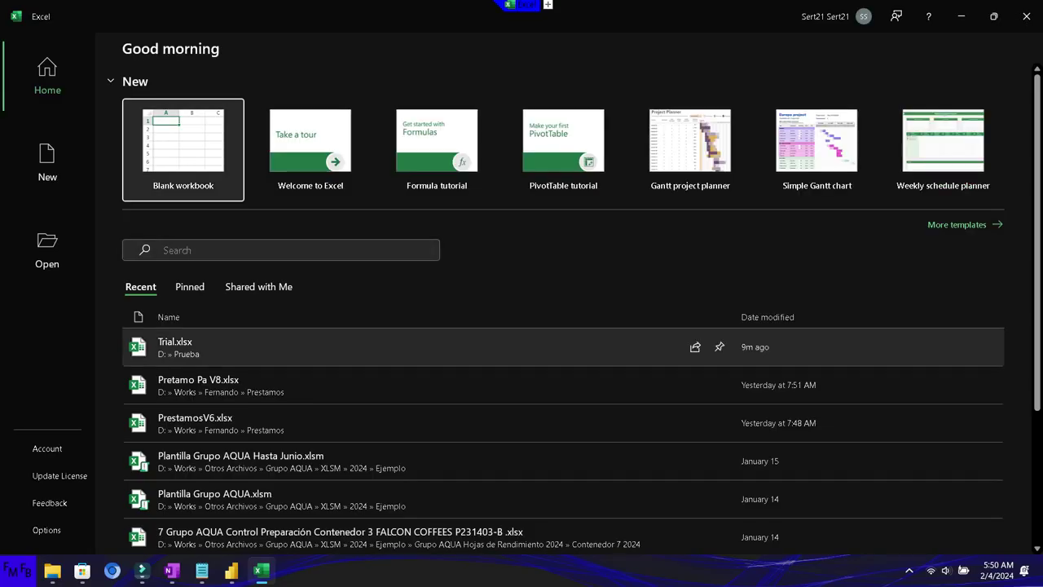
pyautogui.click(175, 346)
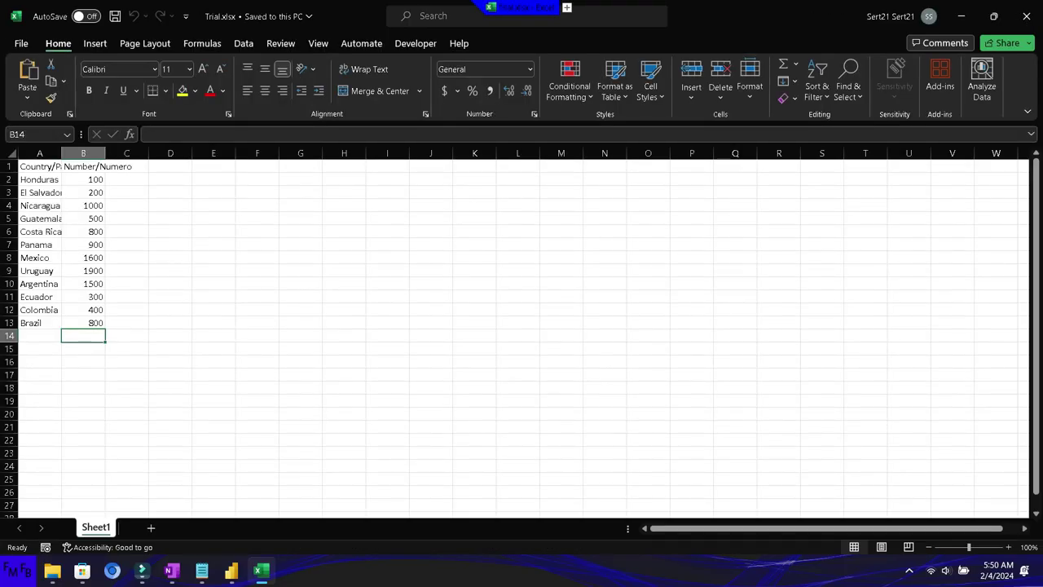
pyautogui.click(83, 180)
pyautogui.write('2100')
pyautogui.press('Return')
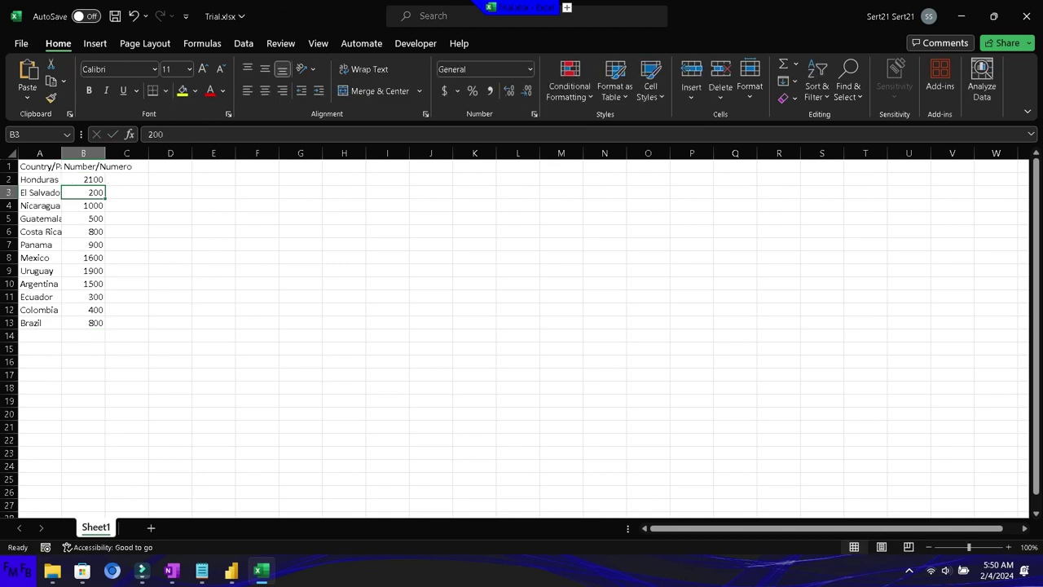
# - Mistakenly enter 2000 for Mexico, then undo that change
pyautogui.press('Down')
pyautogui.press('Down')
pyautogui.press('Down')
pyautogui.press('Down')
pyautogui.press('Down')
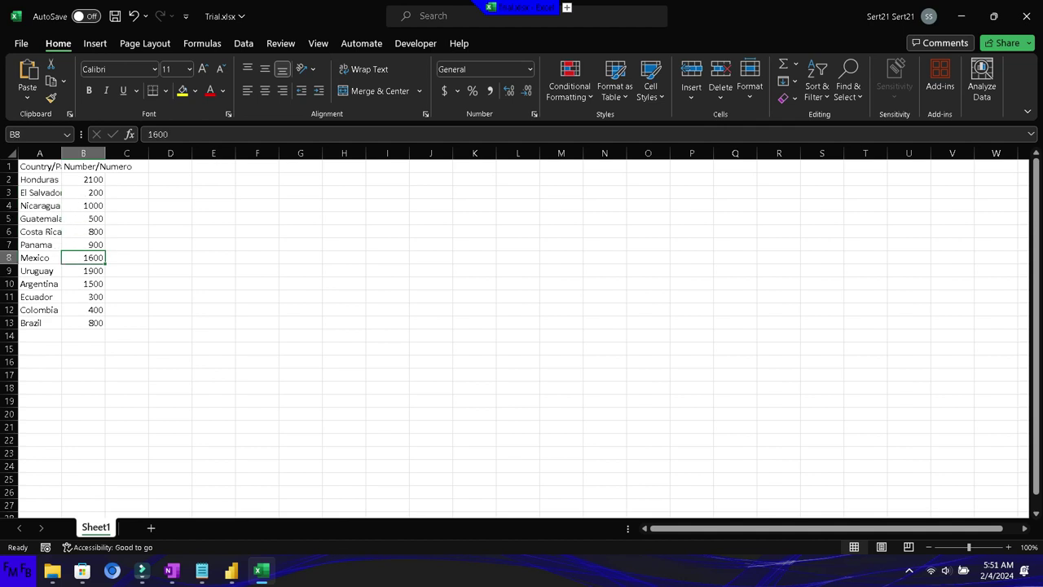
pyautogui.write('1')
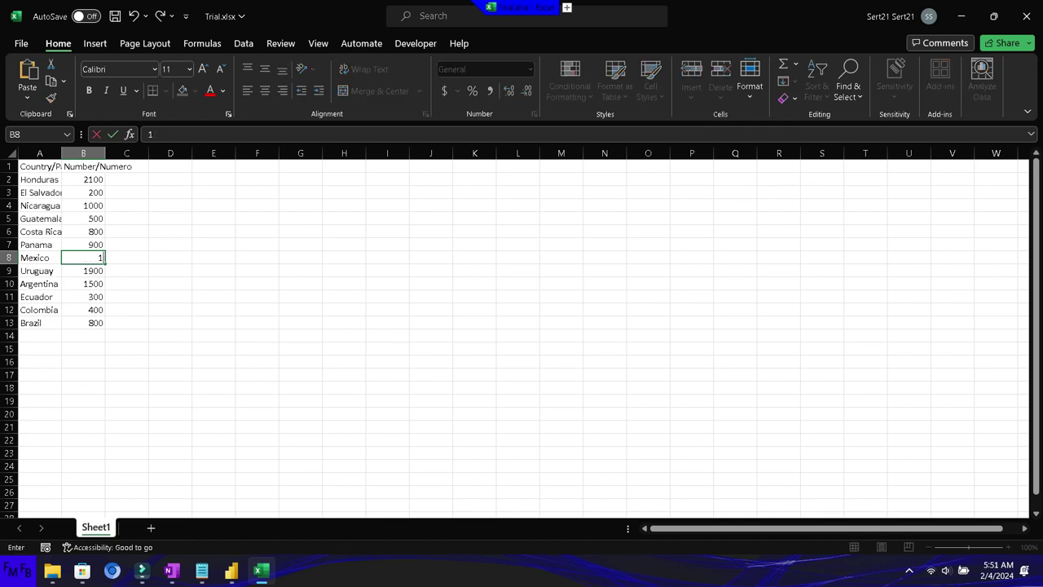
pyautogui.press('BackSpace')
pyautogui.write('2000')
pyautogui.press('Return')
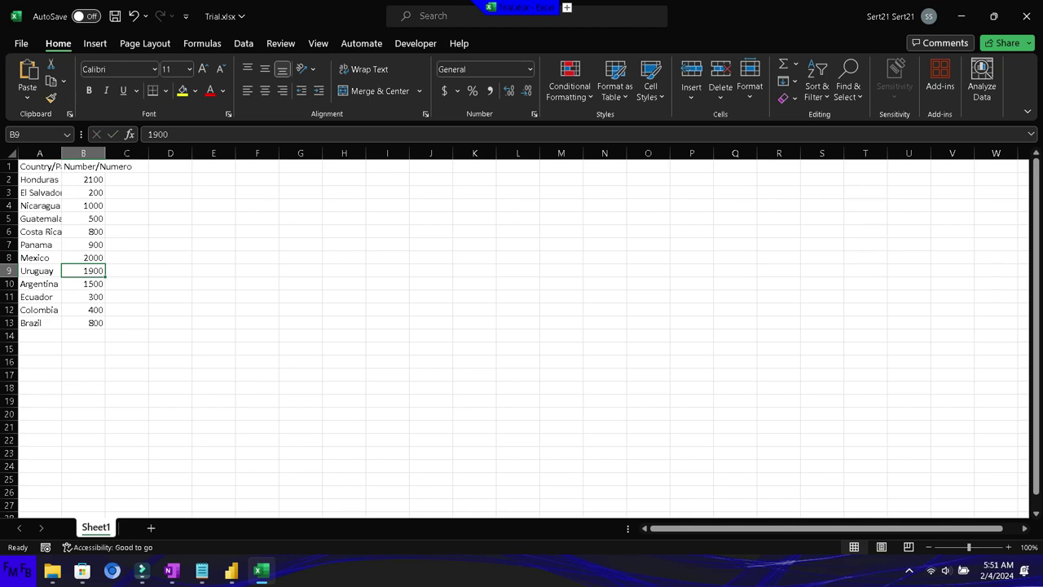
pyautogui.hotkey('ctrl', 'z')
# - Change El Salvador's value in B3 to 2000 and Guatemala's in B5 to 5000
pyautogui.press('Up')
pyautogui.press('Up')
pyautogui.press('Up')
pyautogui.press('Up')
pyautogui.press('Up')
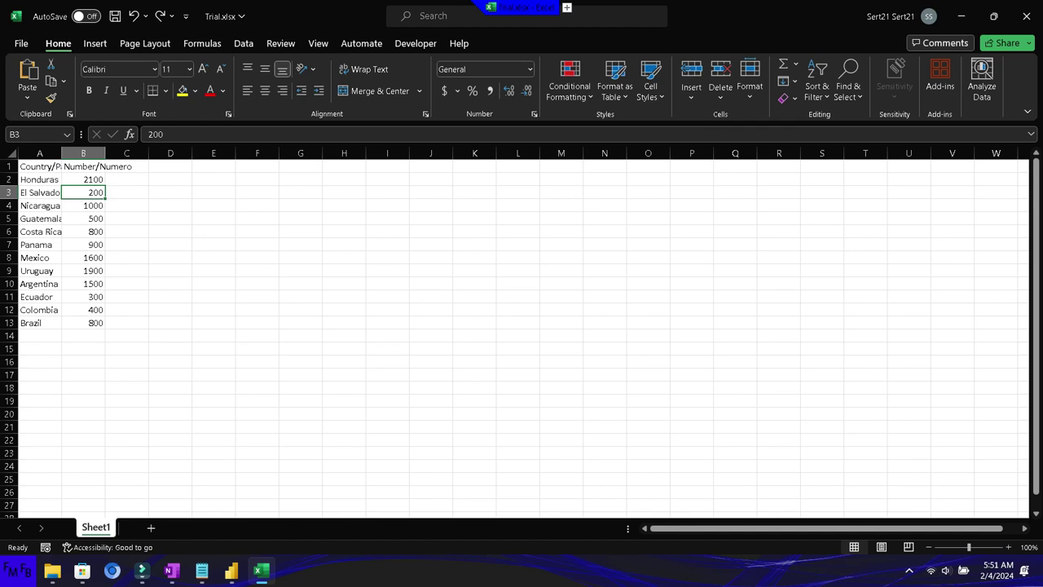
pyautogui.press('F2')
pyautogui.write('0')
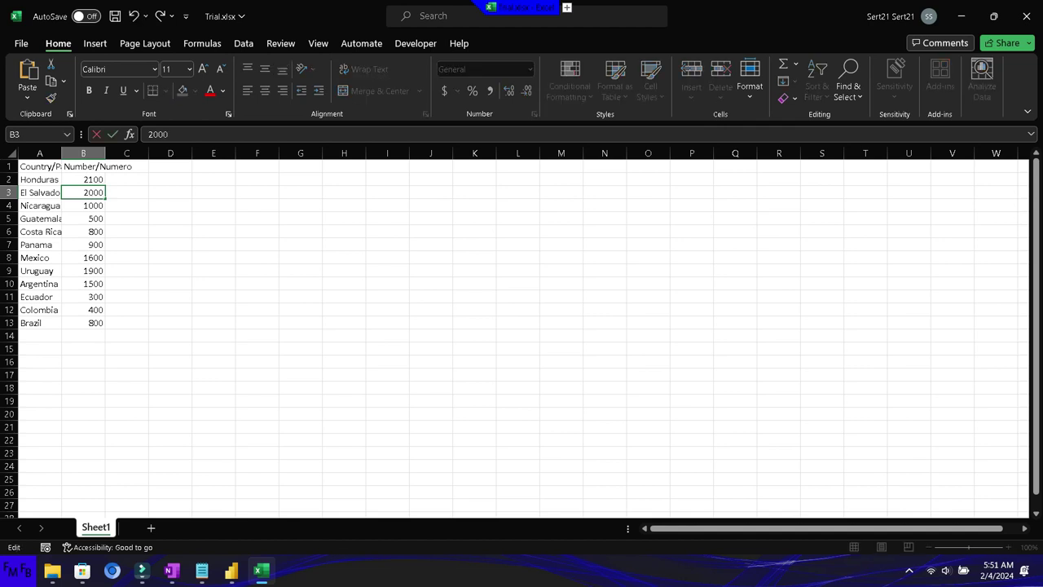
pyautogui.press('Return')
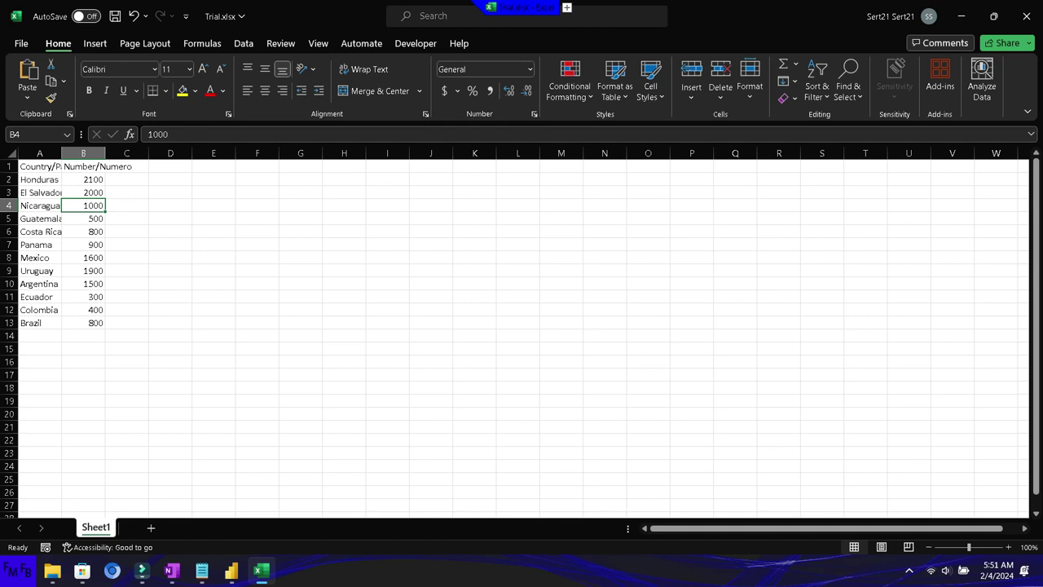
pyautogui.press('Down')
pyautogui.press('F2')
pyautogui.write('0')
pyautogui.press('Return')
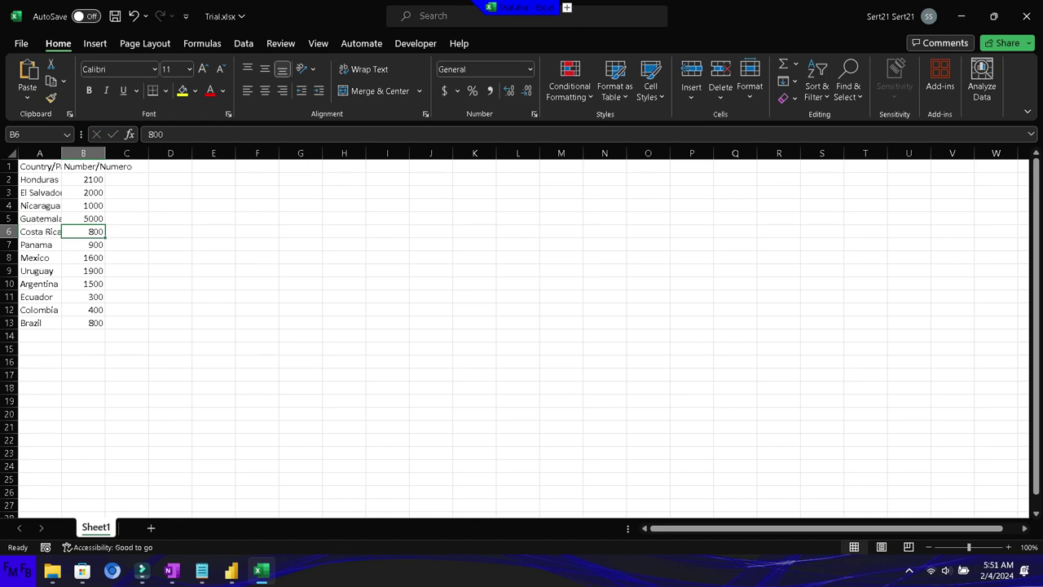
# - Set Colombia's value in B12 to 4000, save the workbook and close Excel
pyautogui.press('Down')
pyautogui.press('Down')
pyautogui.press('Down')
pyautogui.press('Down')
pyautogui.press('Down')
pyautogui.press('Down')
pyautogui.press('F2')
pyautogui.write('0')
pyautogui.press('Return')
pyautogui.hotkey('ctrl', 's')
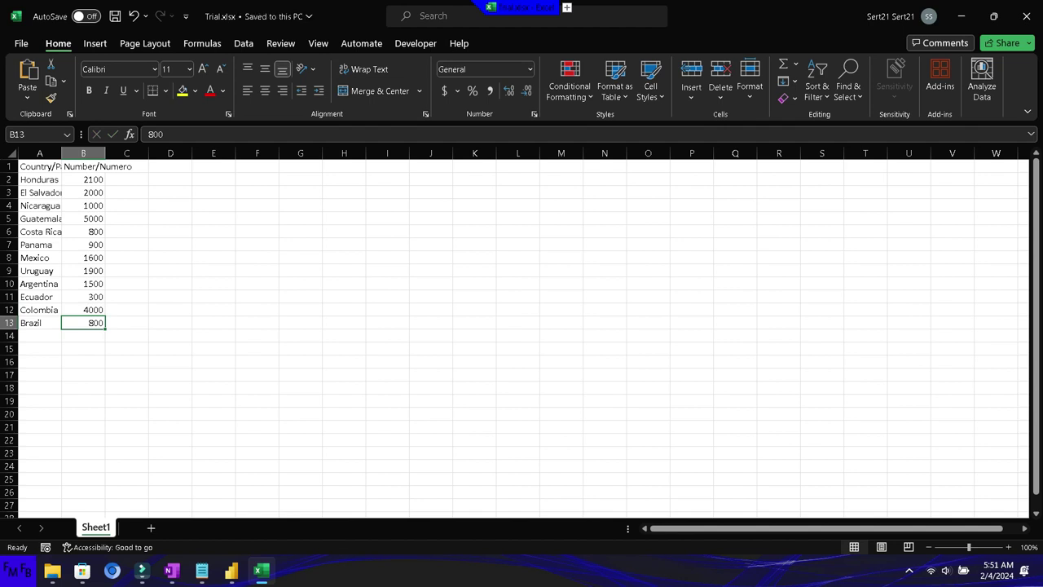
pyautogui.click(1027, 16)
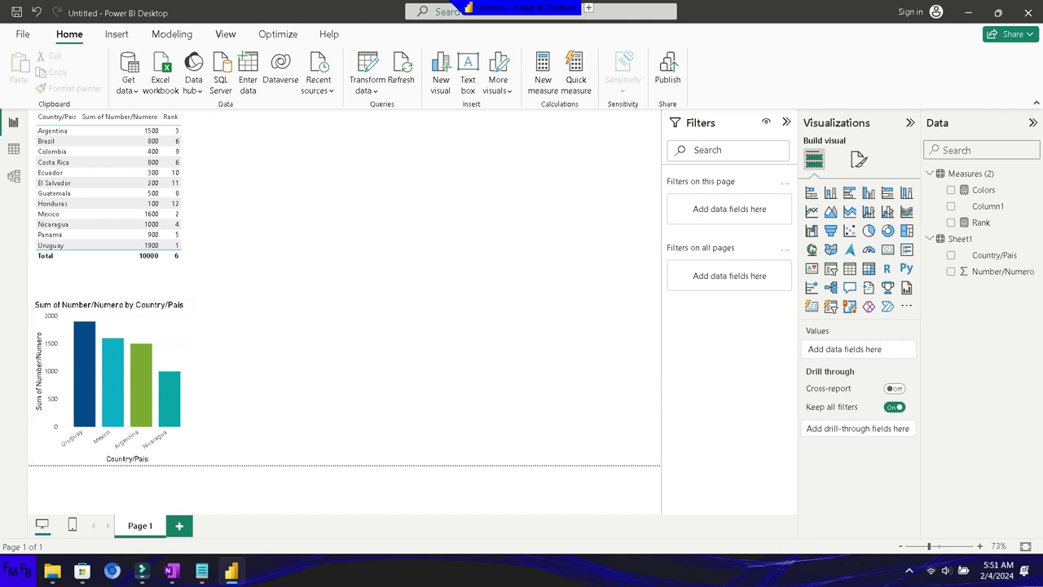
# - Refresh the report data from the edited Trial.xlsx workbook
pyautogui.click(401, 74)
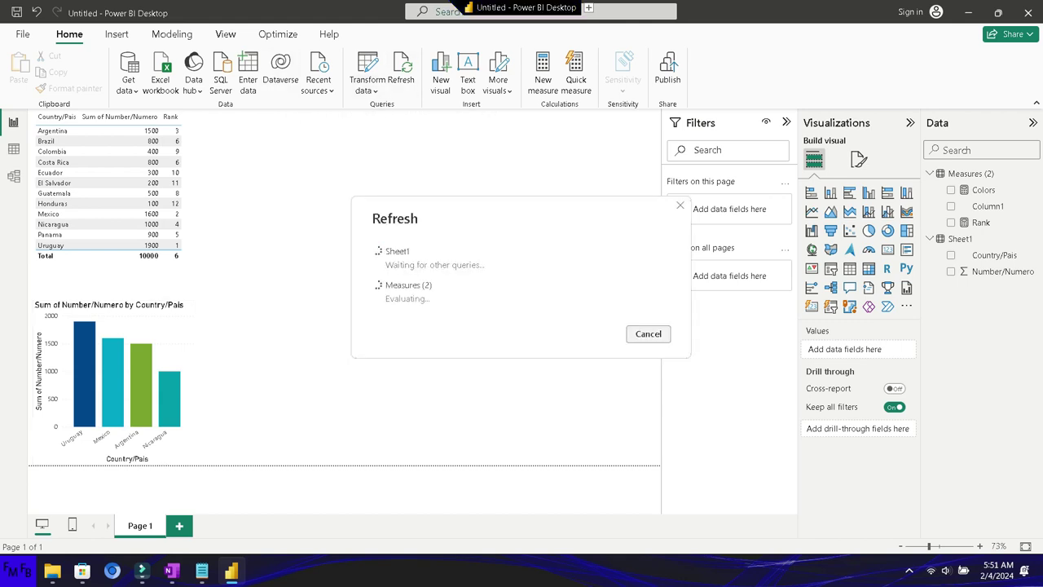